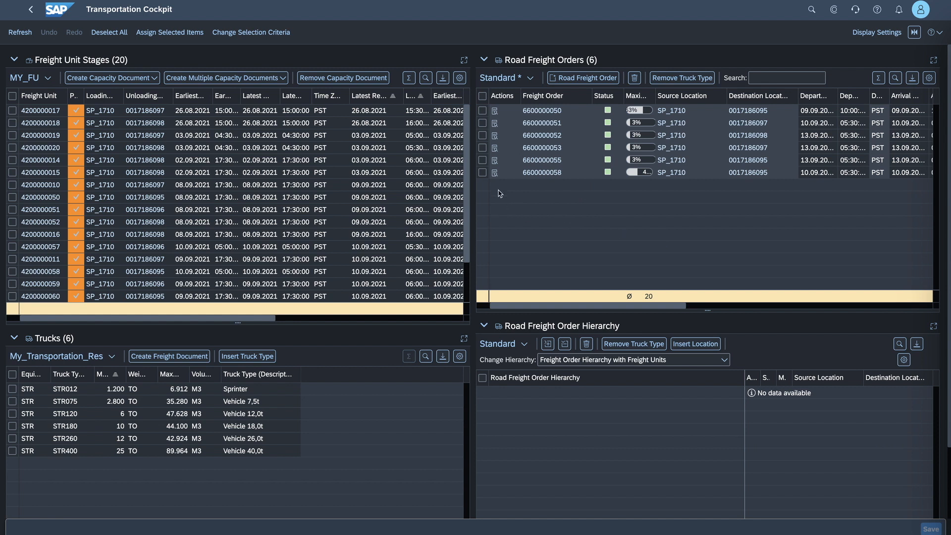
- Examine the stage hierarchy of the last listed road freight order, along with its carrier, remaining capacity and gross duration details
{"action": "left_click", "coordinate": [495, 173]}
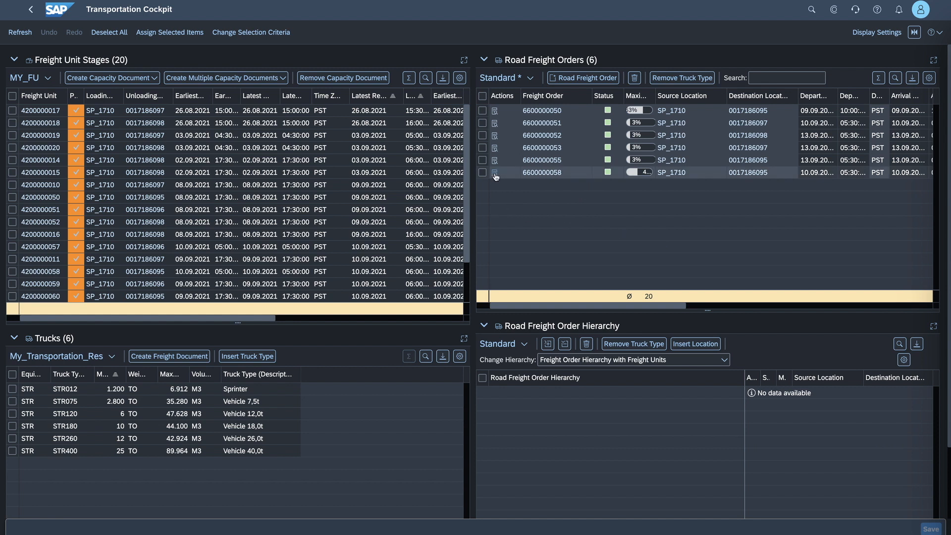
{"action": "left_click_drag", "start_coordinate": [706, 310], "coordinate": [703, 224]}
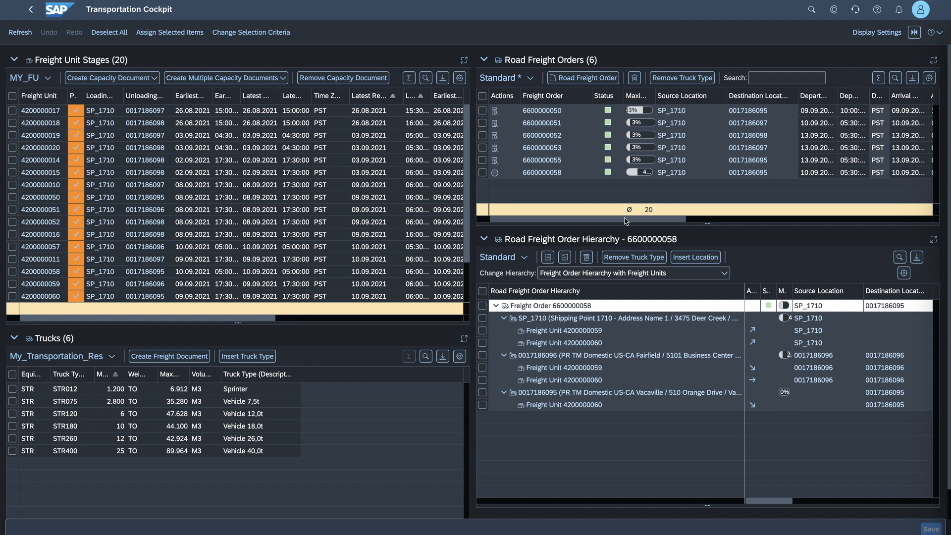
{"action": "left_click_drag", "start_coordinate": [625, 220], "coordinate": [774, 220]}
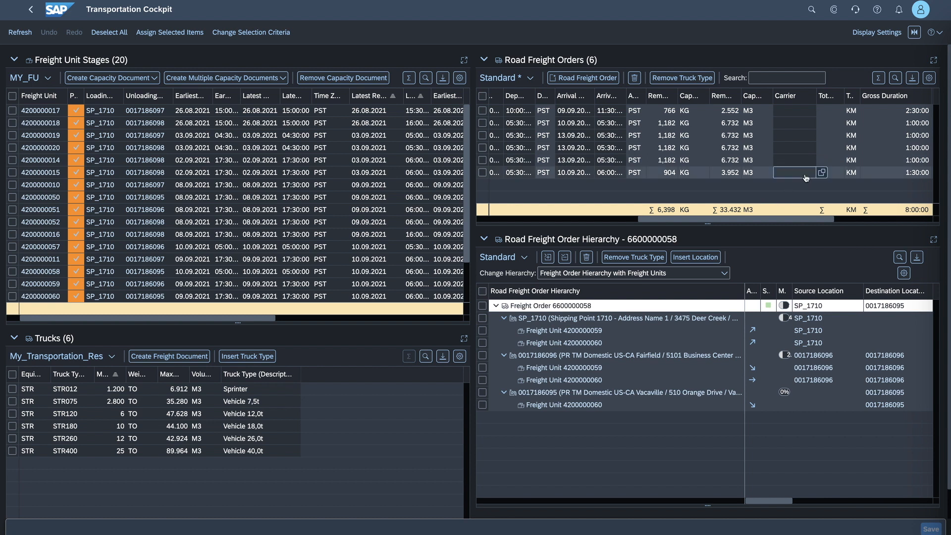
{"action": "left_click", "coordinate": [528, 219]}
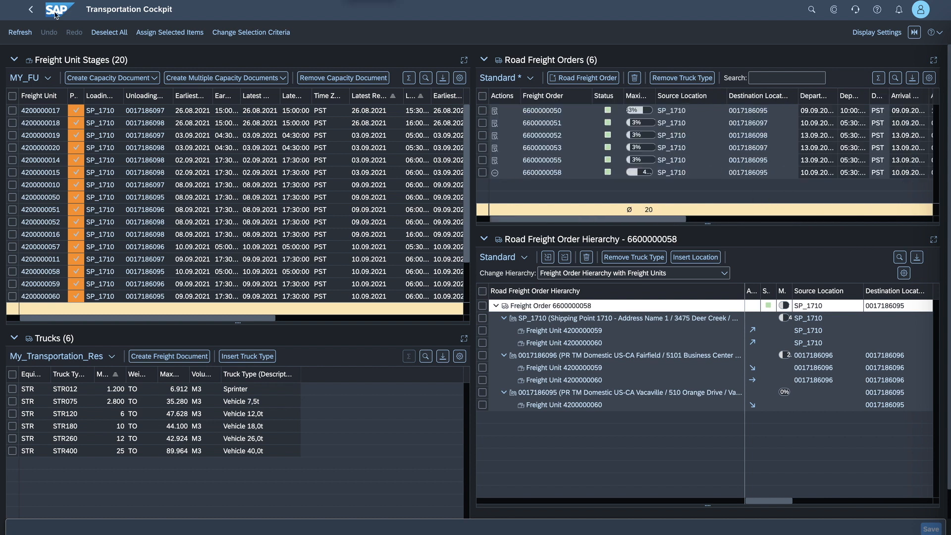
- Switch to the Manage Freight Orders app and filter the list to execution status Not Started
{"action": "left_click", "coordinate": [56, 17]}
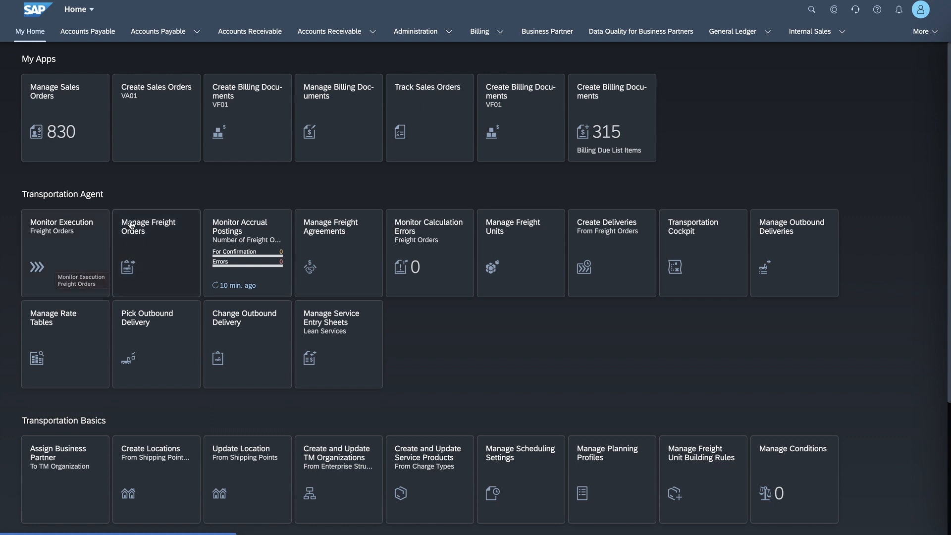
{"action": "left_click", "coordinate": [143, 234]}
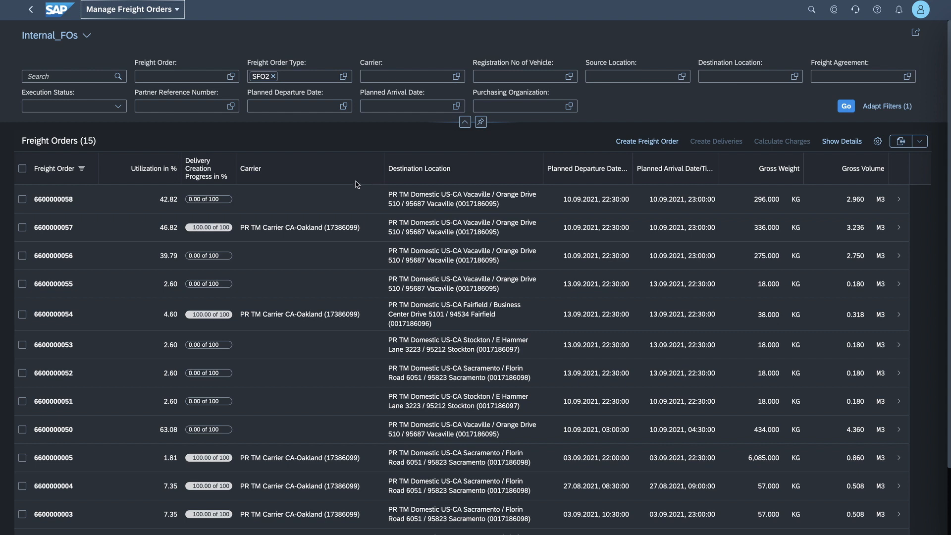
{"action": "left_click", "coordinate": [118, 106]}
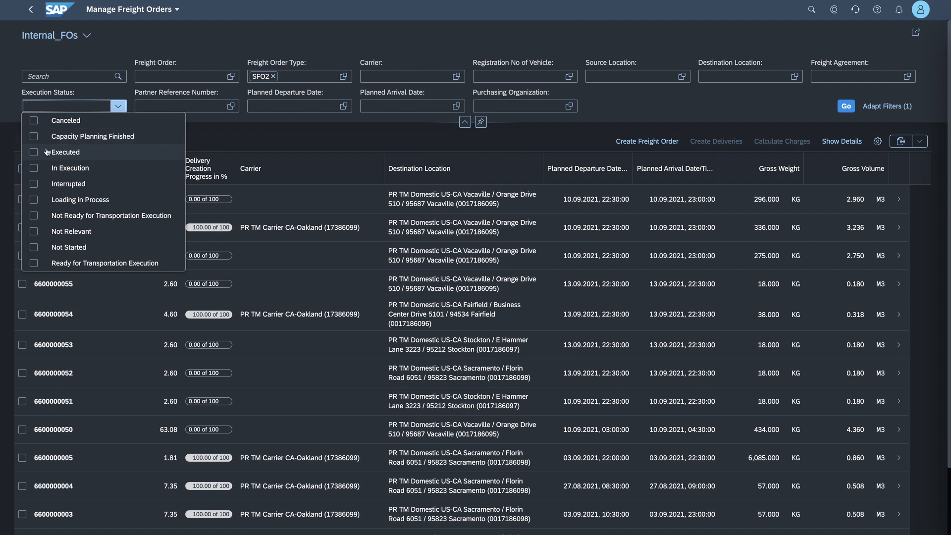
{"action": "left_click", "coordinate": [34, 248]}
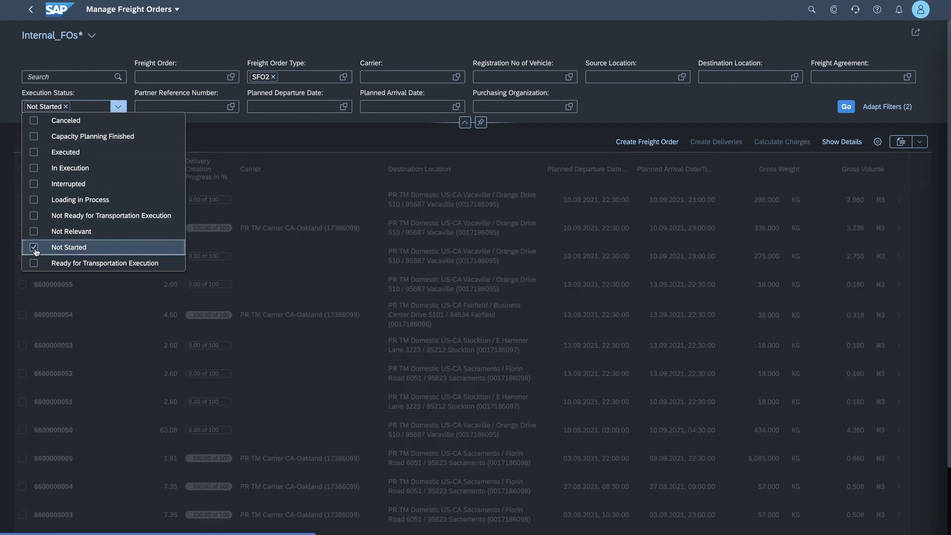
{"action": "left_click", "coordinate": [800, 108]}
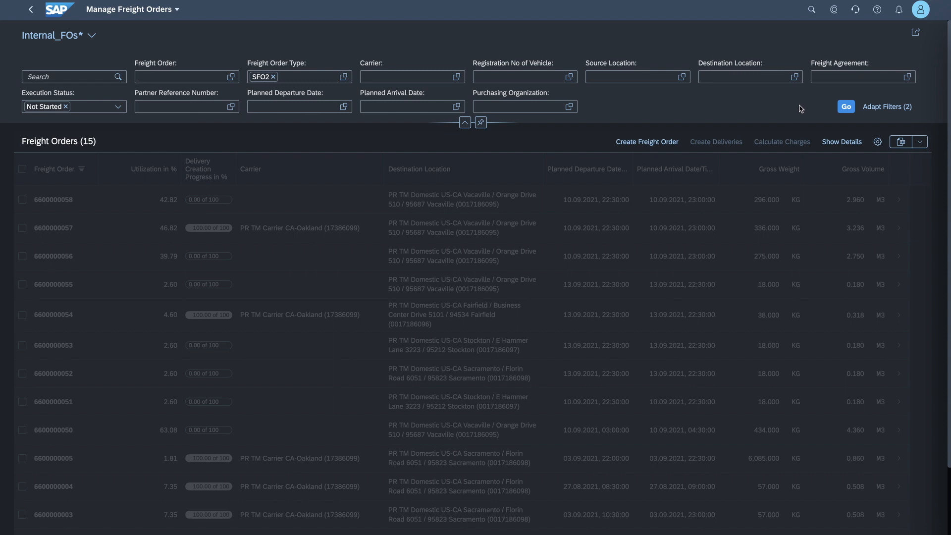
{"action": "left_click", "coordinate": [845, 107]}
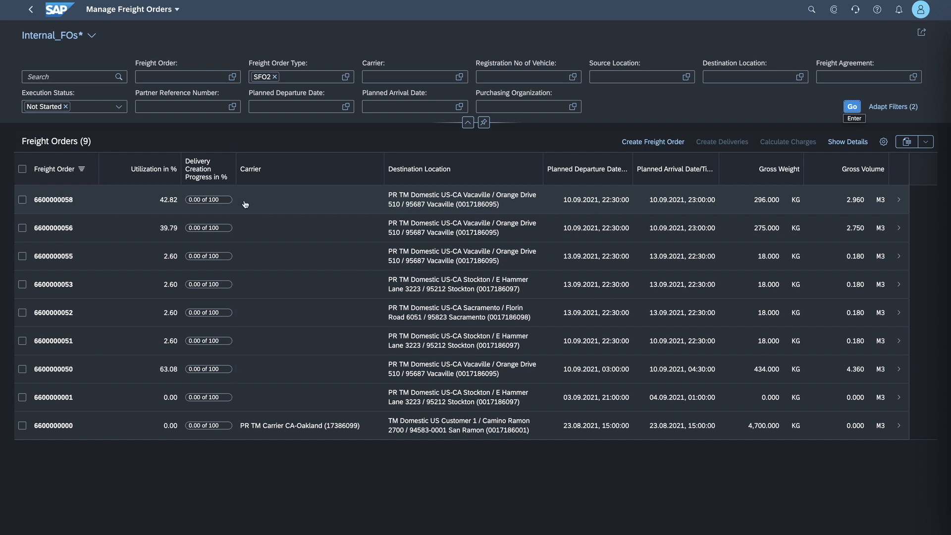
- Open the first listed freight order for editing and assign PR TM Carrier CA-Oakland, found by business partner number, as its carrier
{"action": "left_click", "coordinate": [267, 203]}
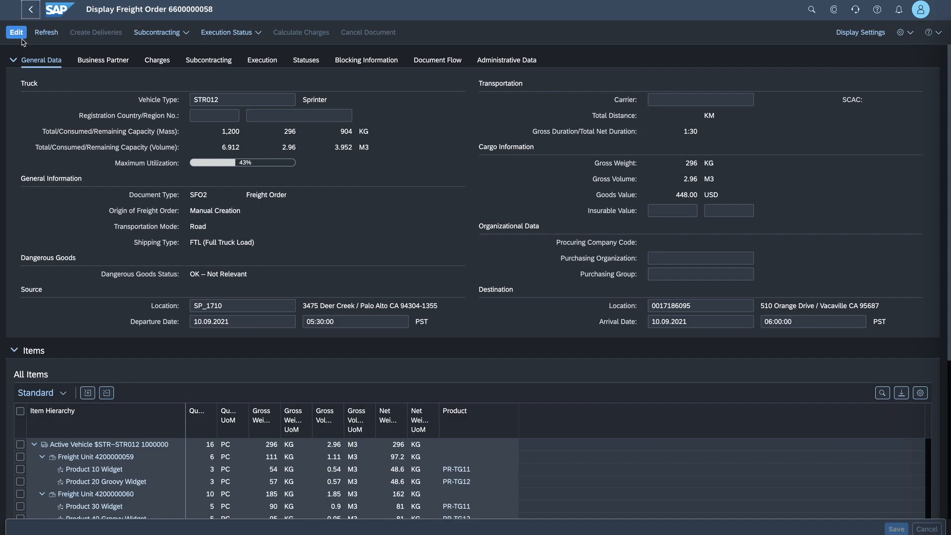
{"action": "left_click", "coordinate": [20, 36]}
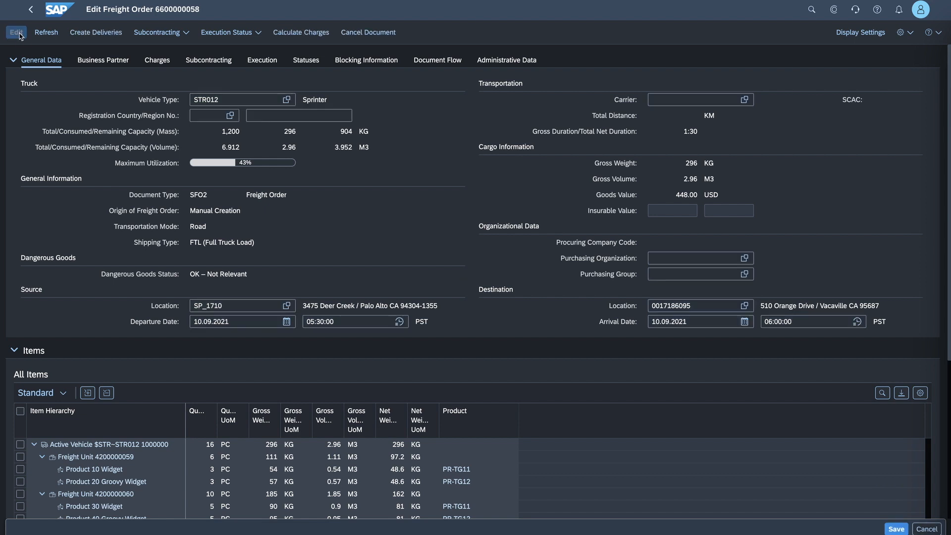
{"action": "left_click", "coordinate": [675, 98]}
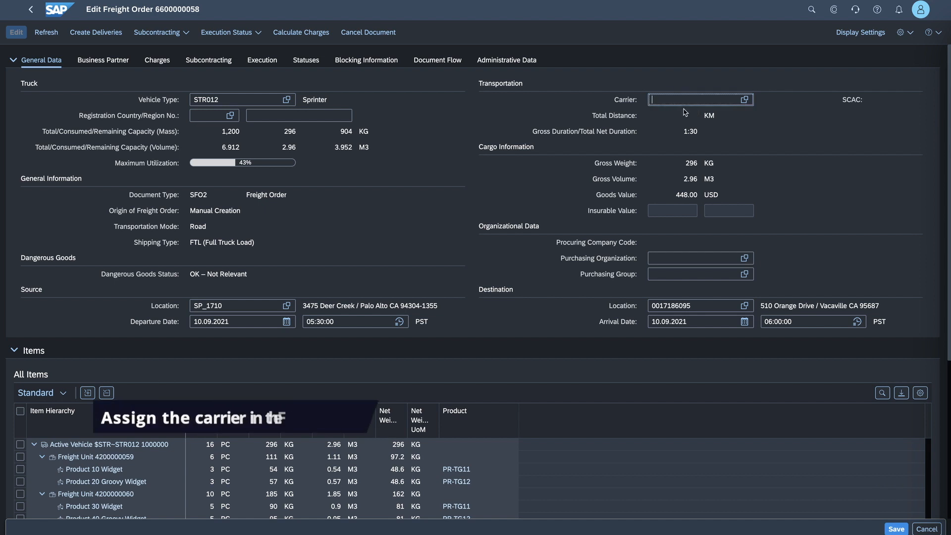
{"action": "left_click", "coordinate": [745, 100]}
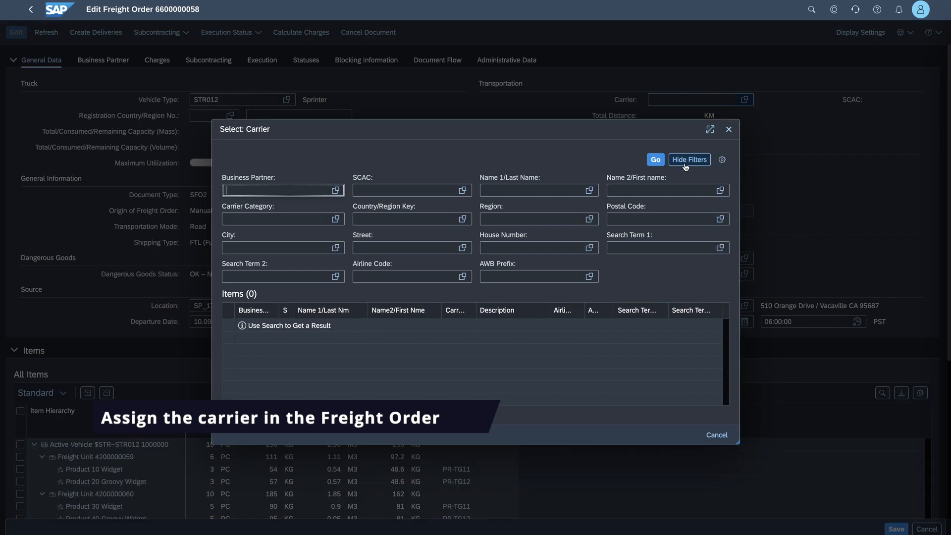
{"action": "left_click", "coordinate": [654, 160]}
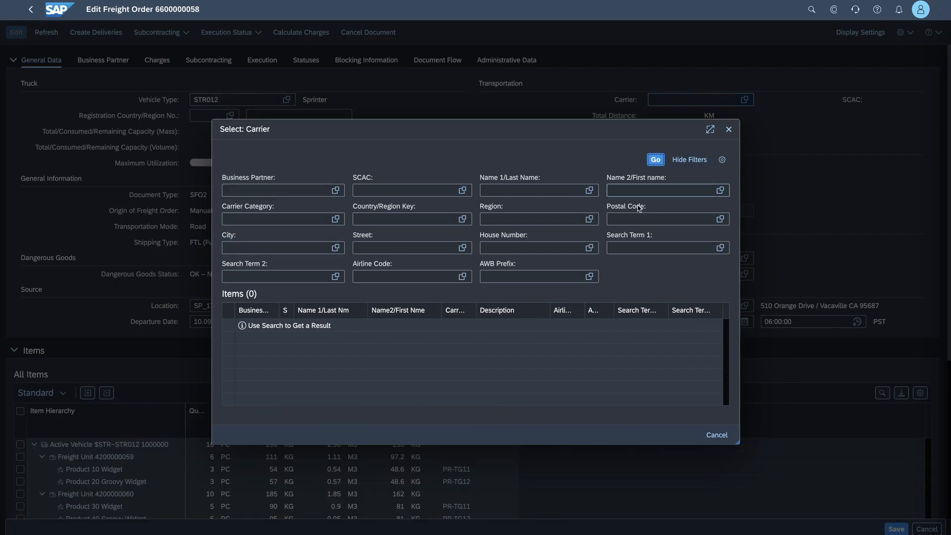
{"action": "left_click", "coordinate": [264, 193]}
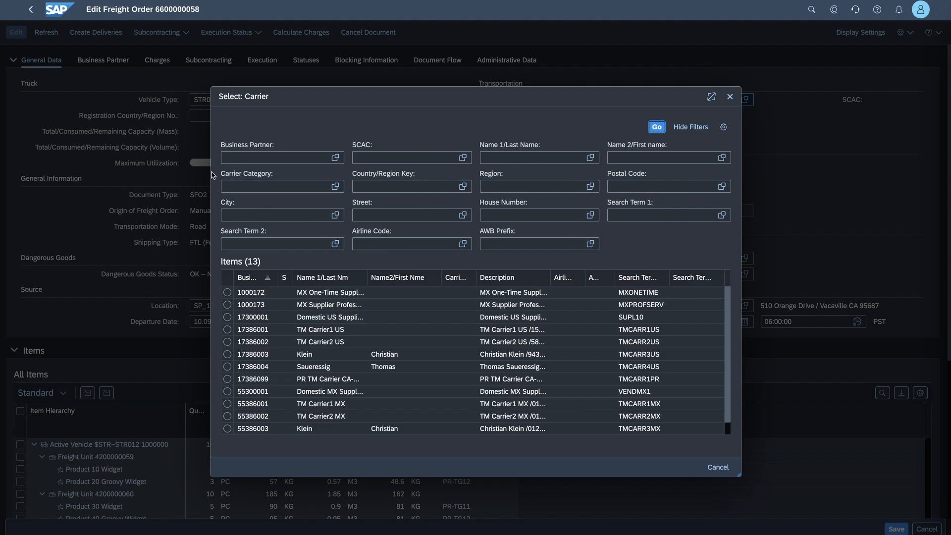
{"action": "left_click", "coordinate": [261, 157]}
{"action": "type", "text": "17386099"}
{"action": "key", "text": "Return"}
{"action": "left_click", "coordinate": [657, 127]}
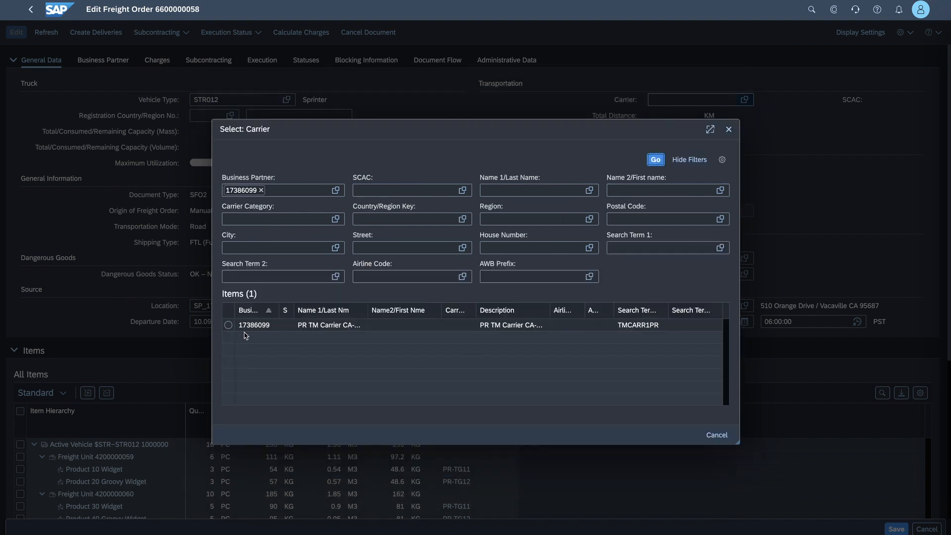
{"action": "left_click", "coordinate": [228, 325]}
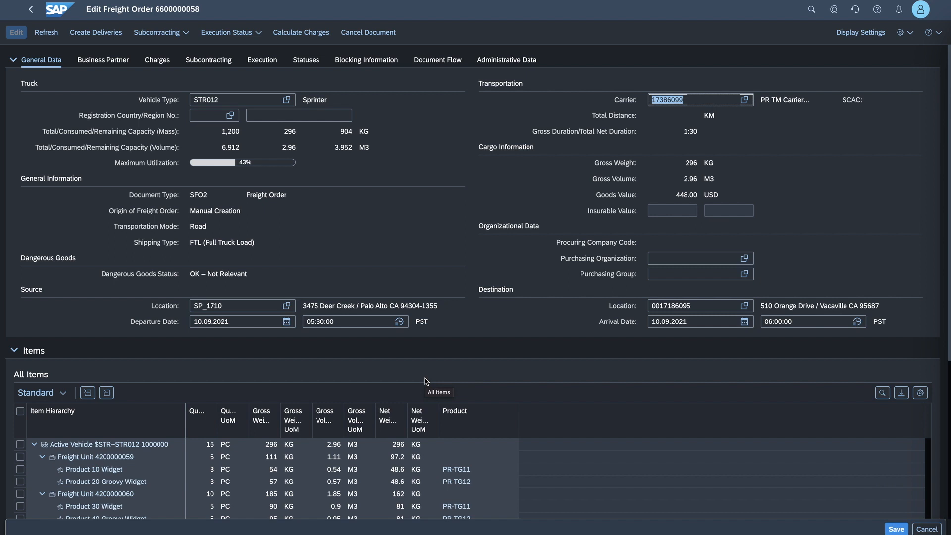
- Set the freight order's purchasing organization to 1710 and its purchasing group to 005
{"action": "scroll", "coordinate": [431, 391], "scroll_direction": "down", "scroll_amount": 3}
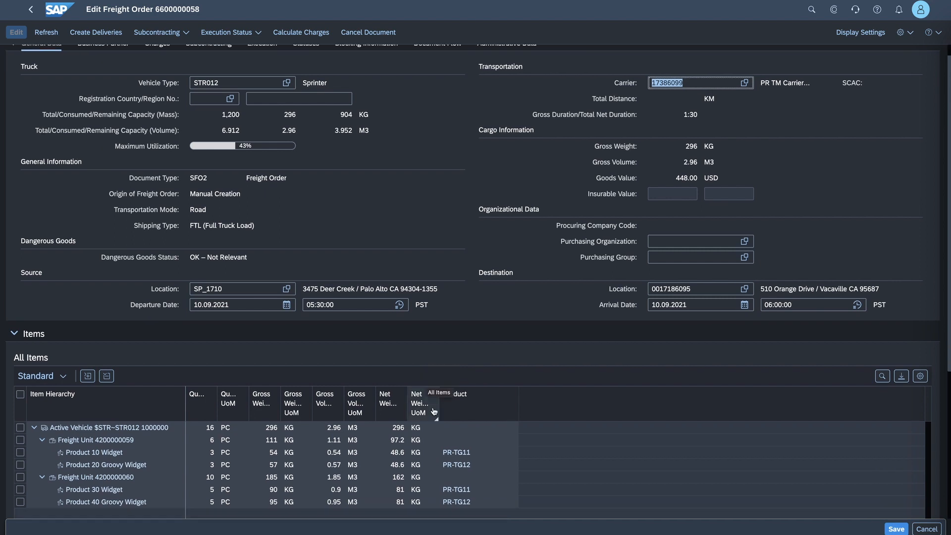
{"action": "scroll", "coordinate": [530, 329], "scroll_direction": "up", "scroll_amount": 1}
{"action": "scroll", "coordinate": [531, 328], "scroll_direction": "up", "scroll_amount": 1}
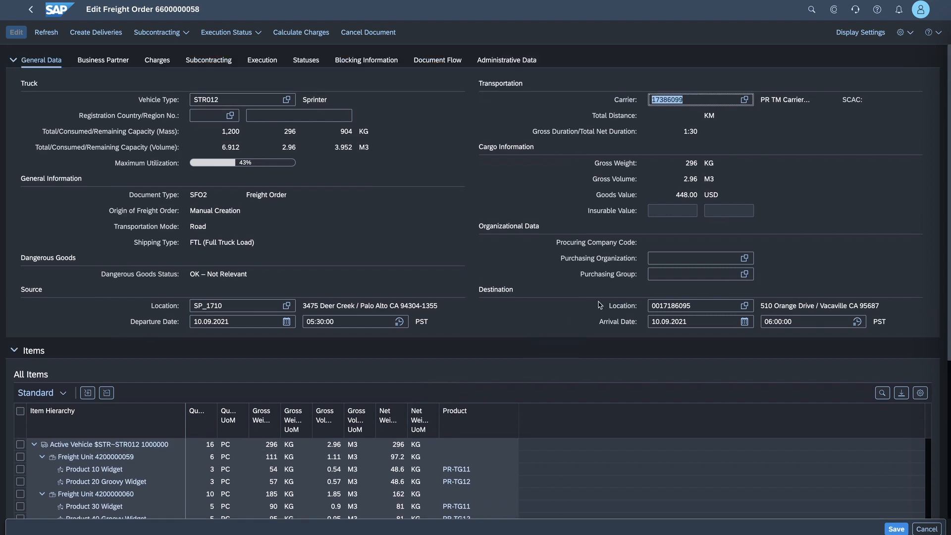
{"action": "left_click", "coordinate": [673, 258]}
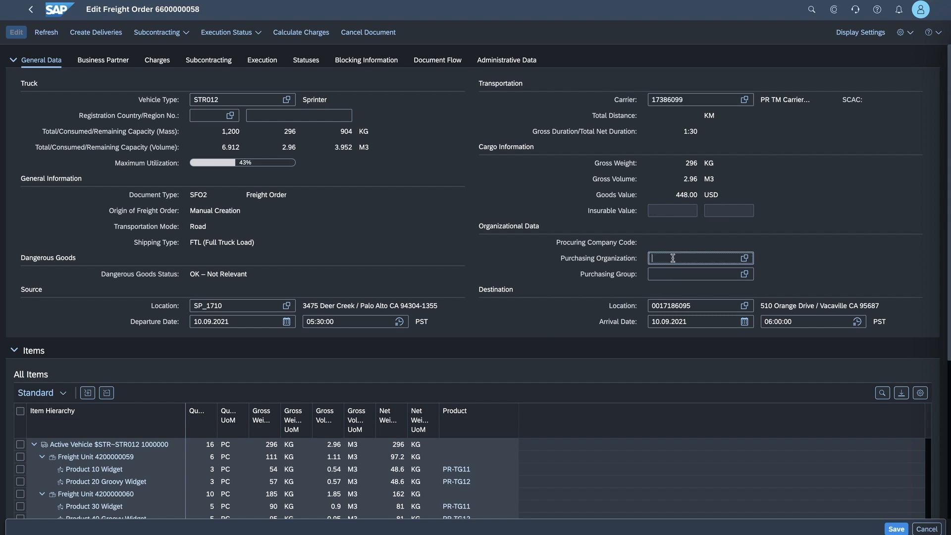
{"action": "type", "text": "1"}
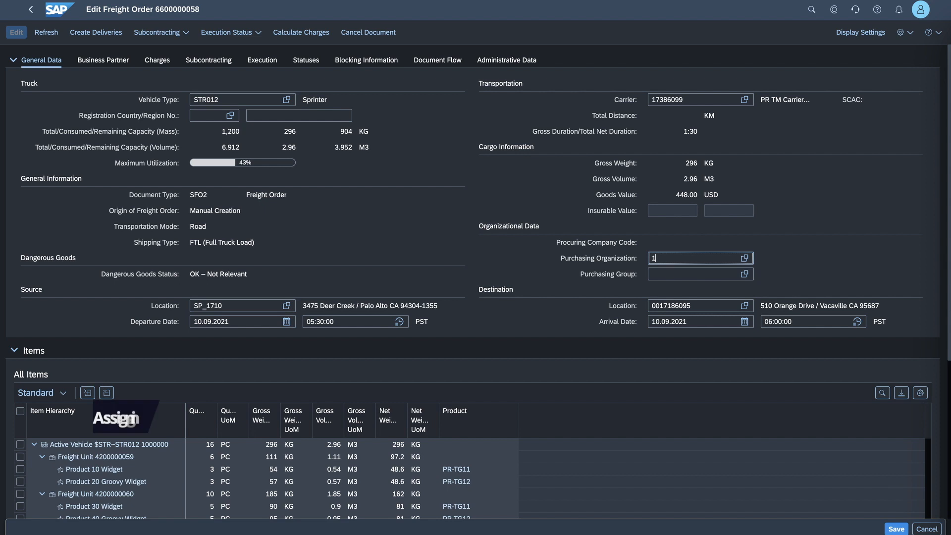
{"action": "type", "text": "710"}
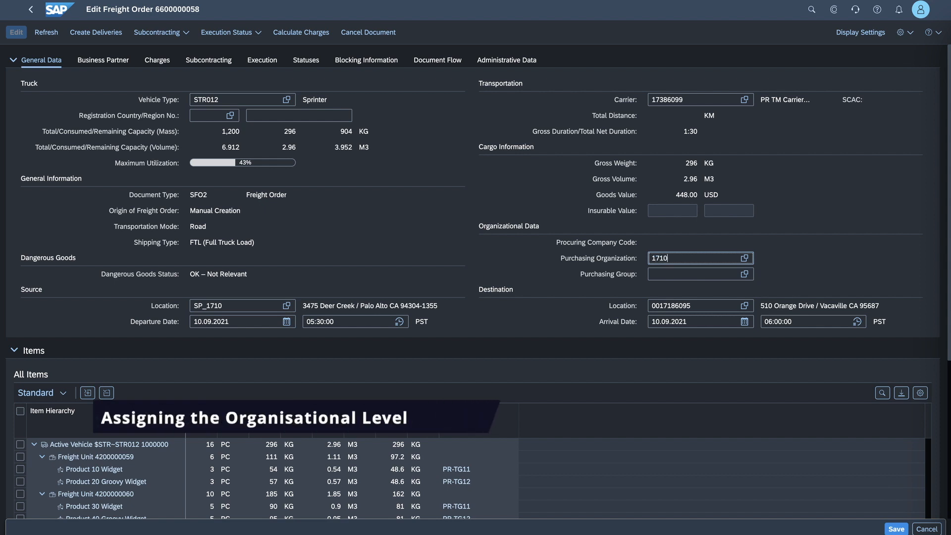
{"action": "key", "text": "Tab"}
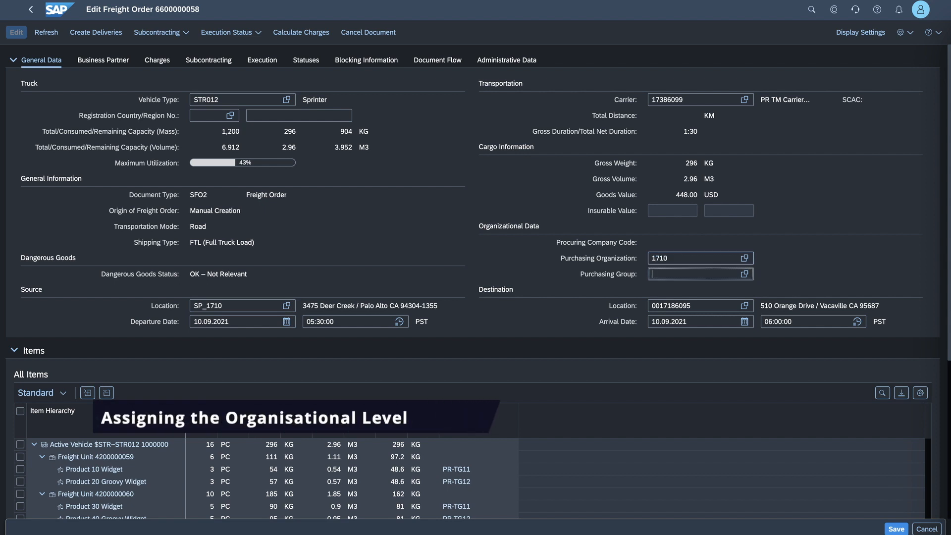
{"action": "type", "text": "005"}
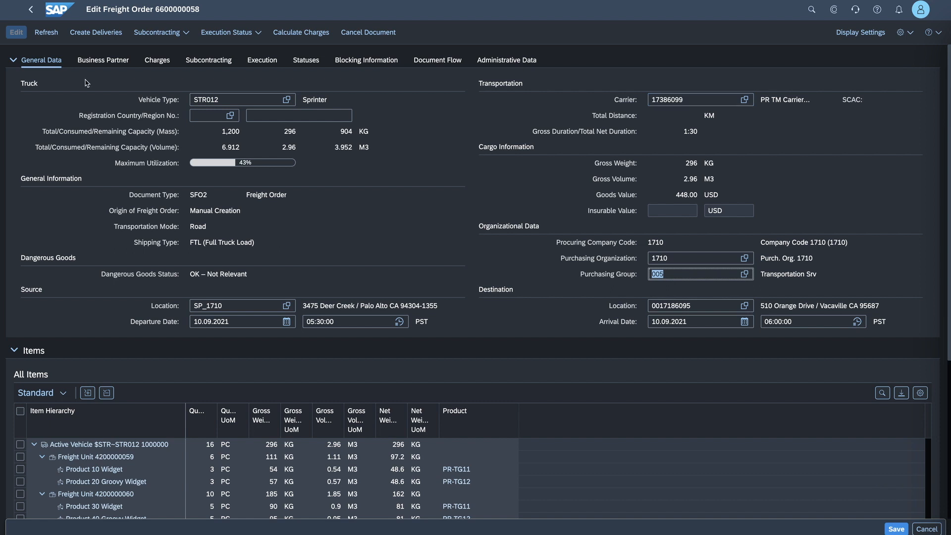
- Review the freight order's business partners and calculate its charges
{"action": "left_click", "coordinate": [103, 61]}
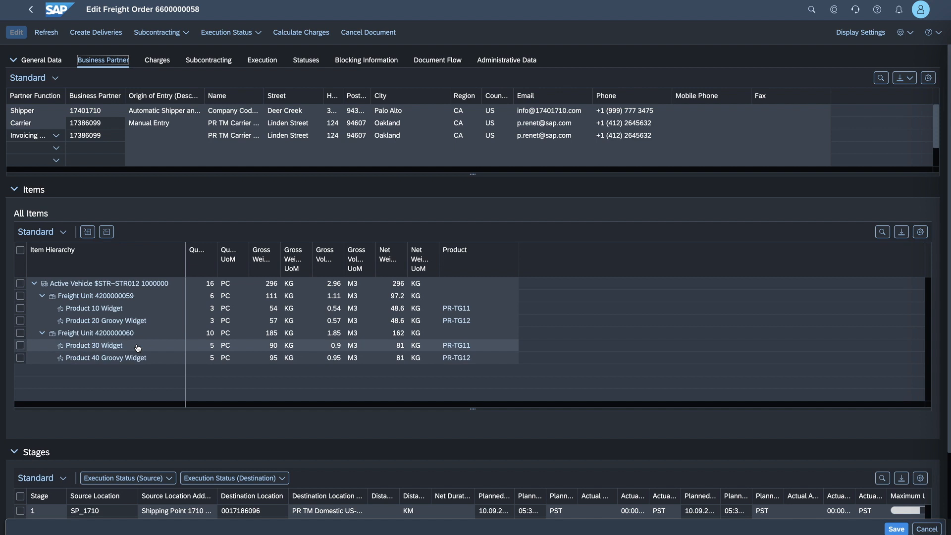
{"action": "left_click", "coordinate": [298, 33]}
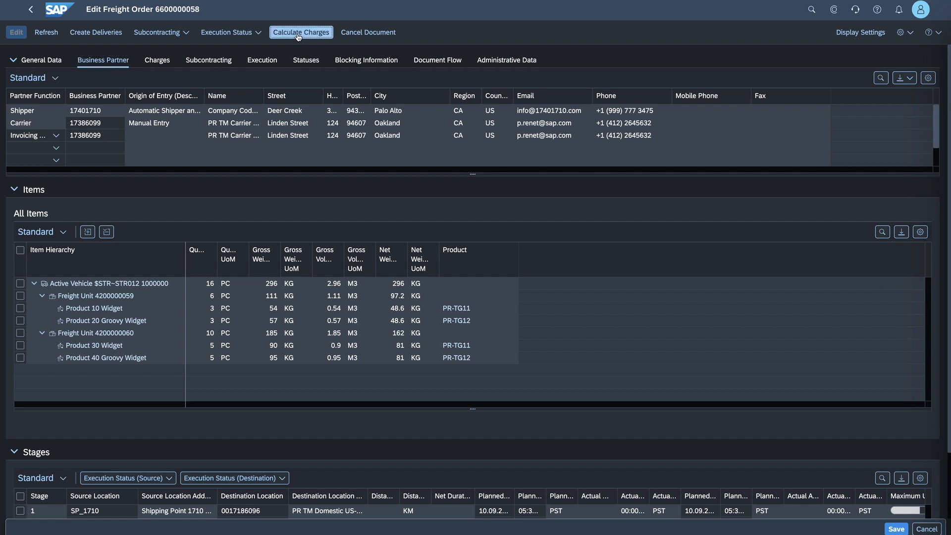
- Expand the carrier's charge hierarchy, widen its column and examine all charge lines from basic rate to freight flat rate
{"action": "left_click", "coordinate": [156, 61]}
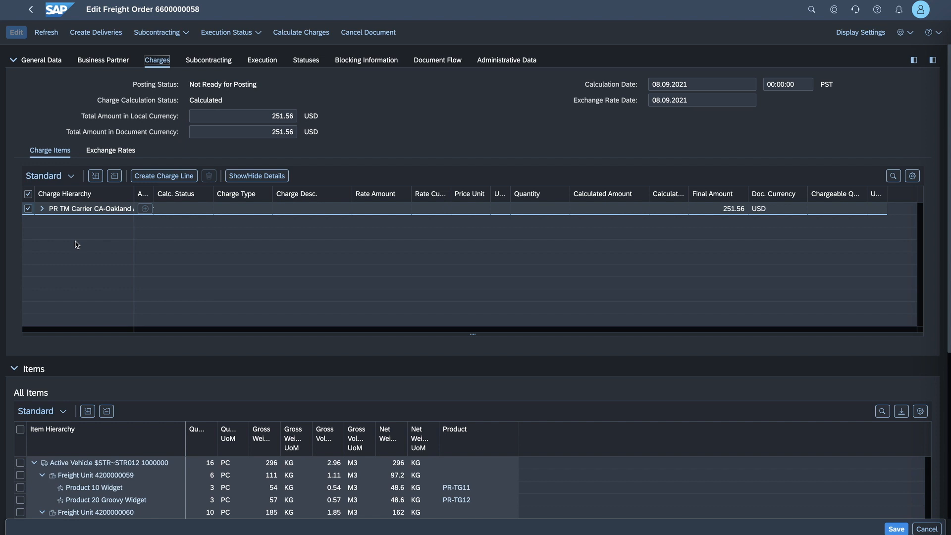
{"action": "left_click", "coordinate": [42, 209]}
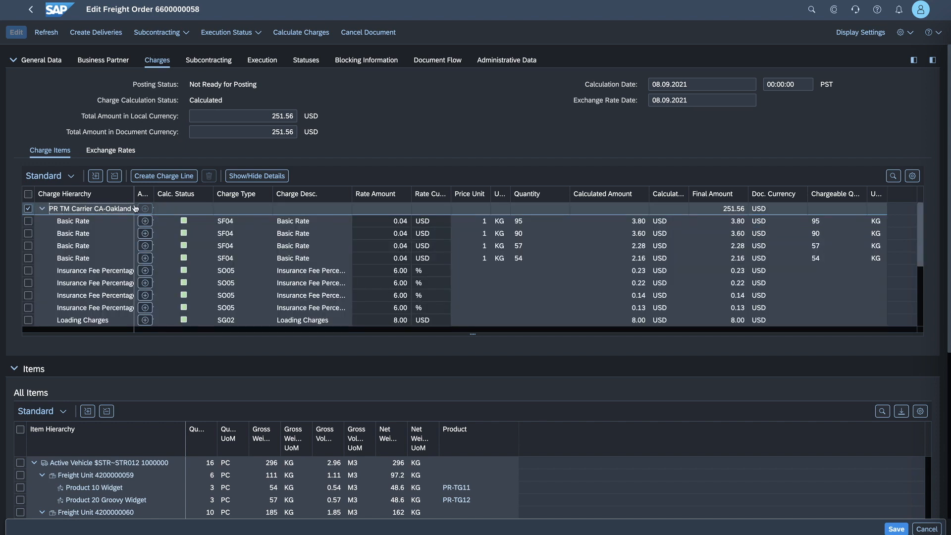
{"action": "left_click_drag", "start_coordinate": [170, 194], "coordinate": [191, 193]}
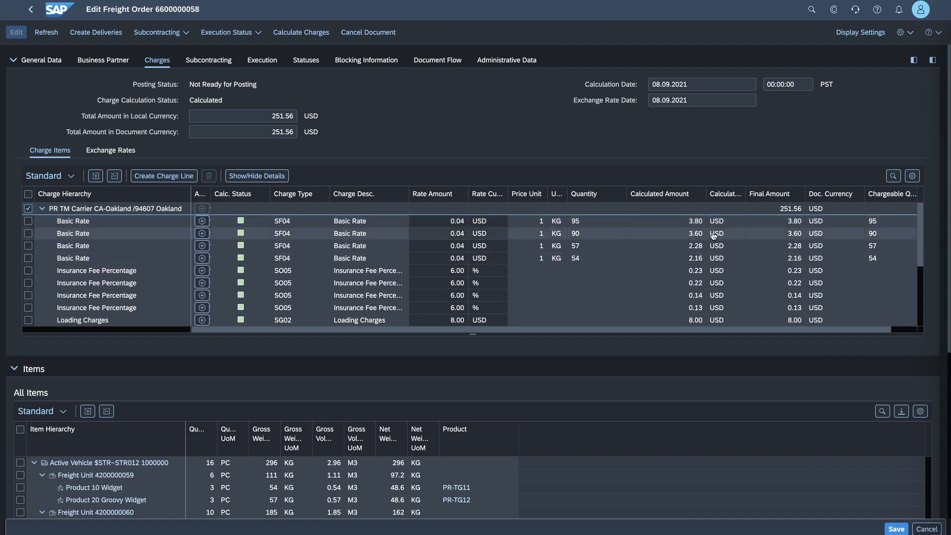
{"action": "scroll", "coordinate": [924, 243], "scroll_direction": "down", "scroll_amount": 3}
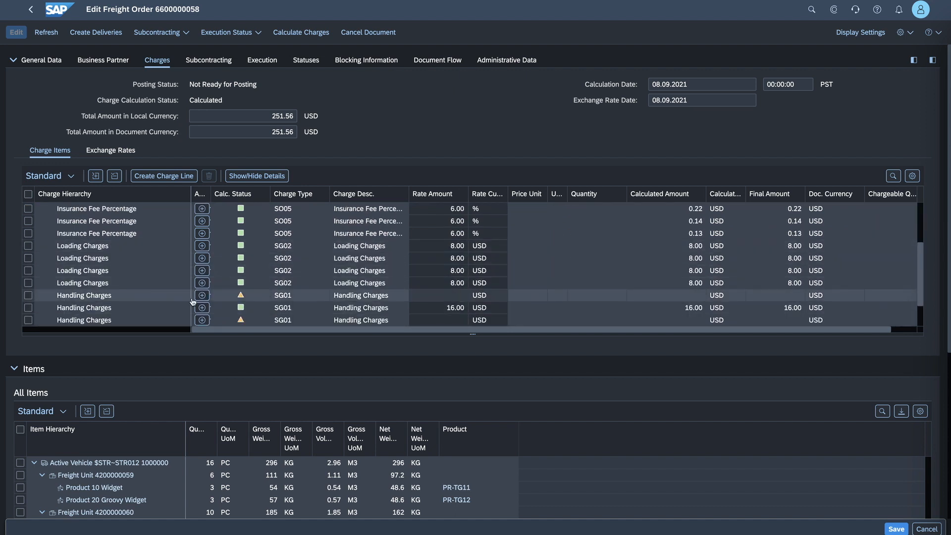
{"action": "scroll", "coordinate": [916, 259], "scroll_direction": "down", "scroll_amount": 2}
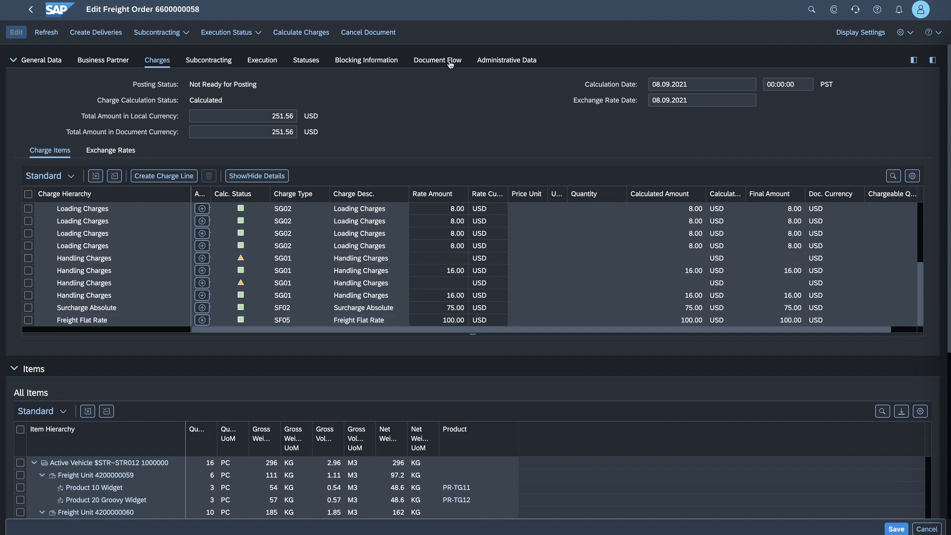
- Examine the freight order's complete document flow with its predecessor documents, and its life cycle, subcontracting and execution statuses
{"action": "left_click", "coordinate": [433, 64]}
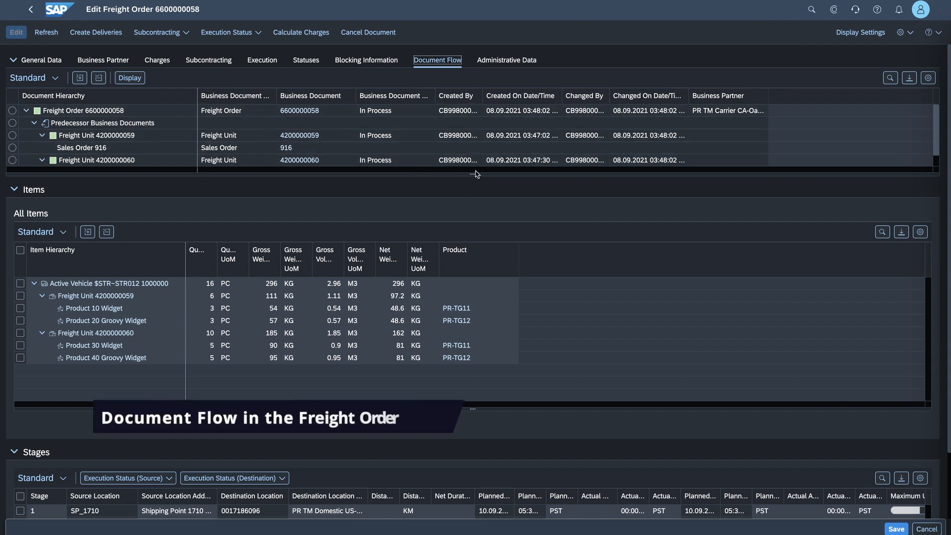
{"action": "left_click_drag", "start_coordinate": [474, 174], "coordinate": [474, 224]}
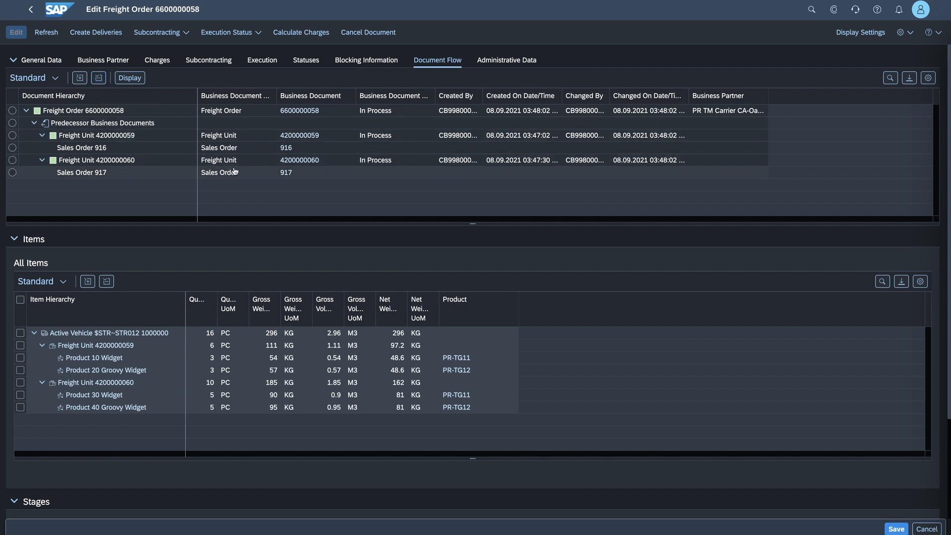
{"action": "left_click", "coordinate": [370, 0]}
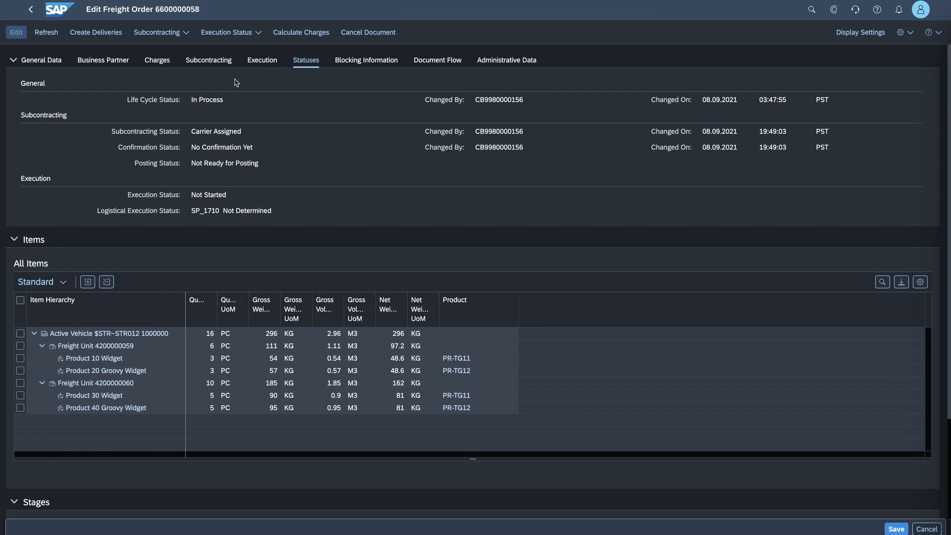
- Set the freight order's subcontracting status to Sent to Carrier, confirming that all changes are saved
{"action": "left_click", "coordinate": [171, 33]}
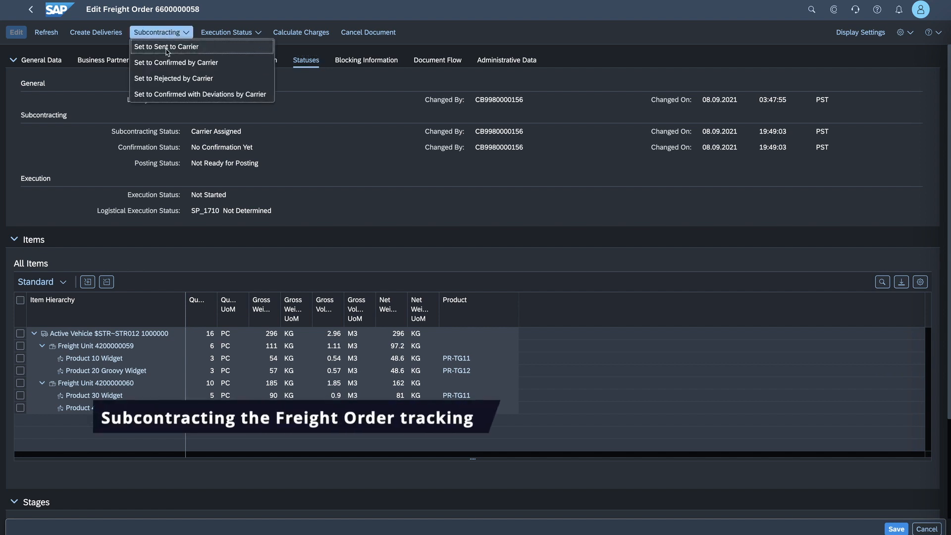
{"action": "left_click", "coordinate": [166, 49]}
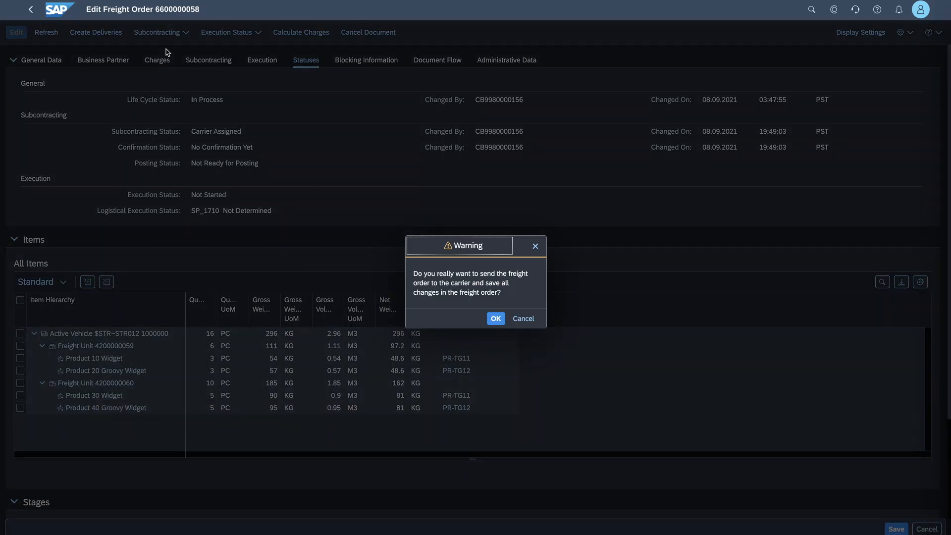
{"action": "left_click", "coordinate": [497, 320]}
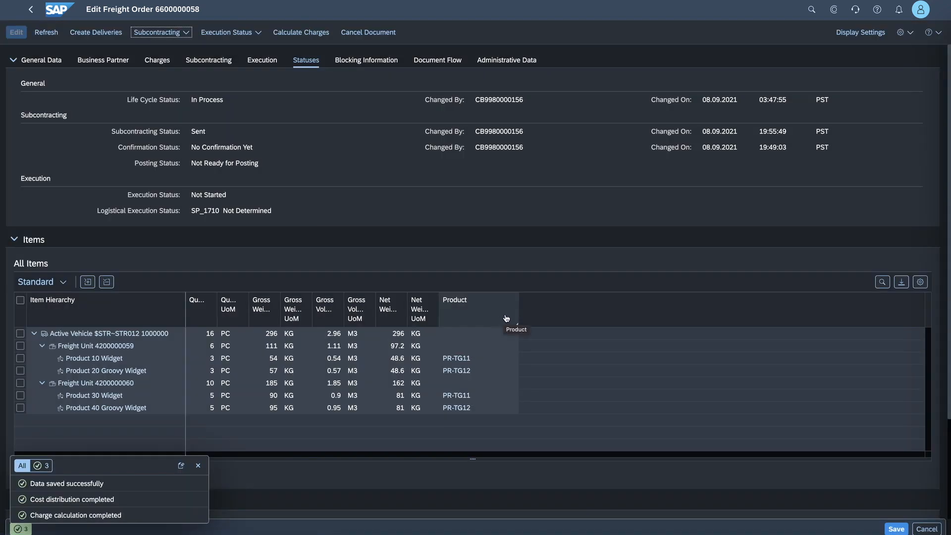
{"action": "left_click", "coordinate": [179, 36]}
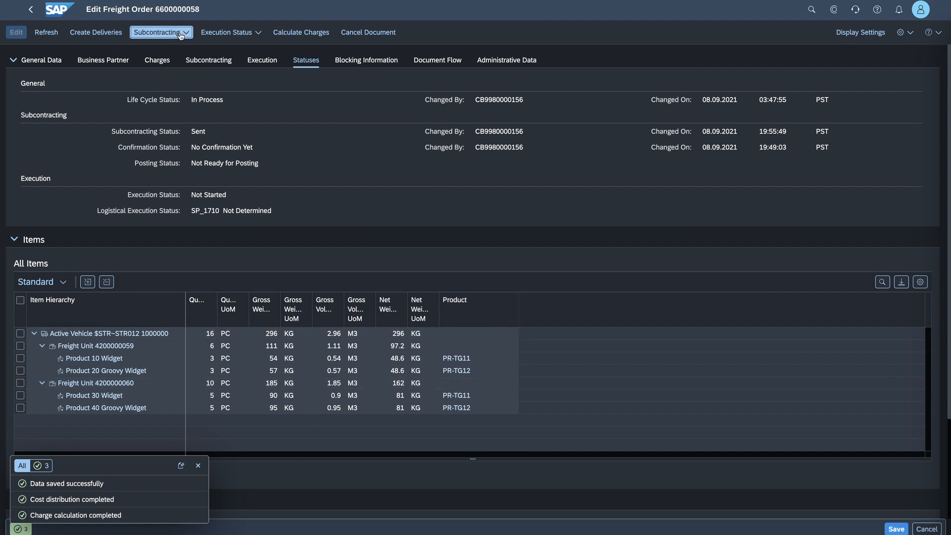
{"action": "left_click", "coordinate": [353, 110]}
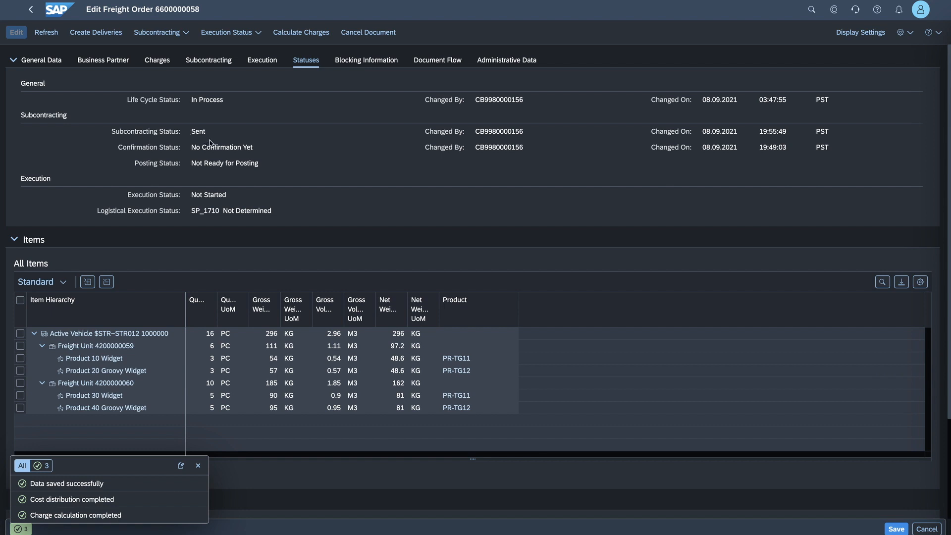
{"action": "left_click", "coordinate": [198, 466]}
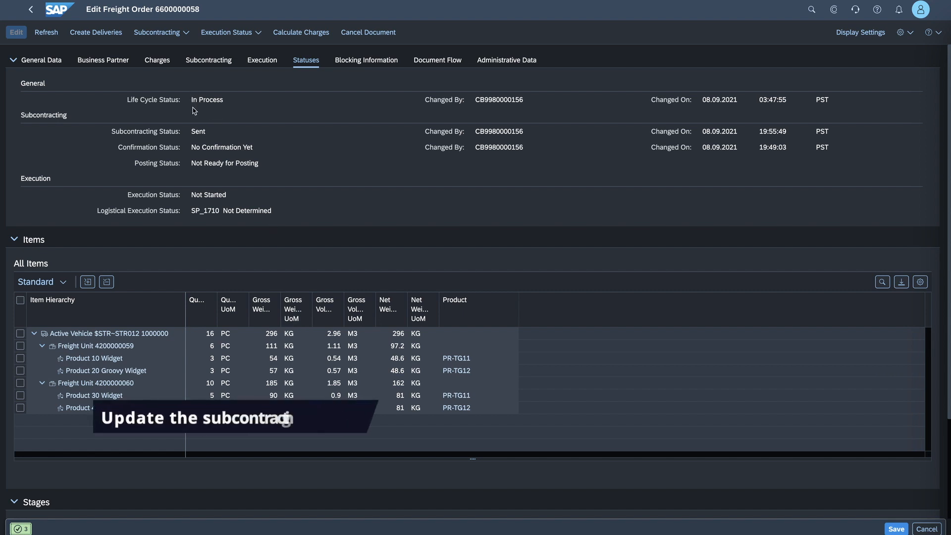
- Set the freight order to Confirmed by Carrier and save it
{"action": "left_click", "coordinate": [183, 34]}
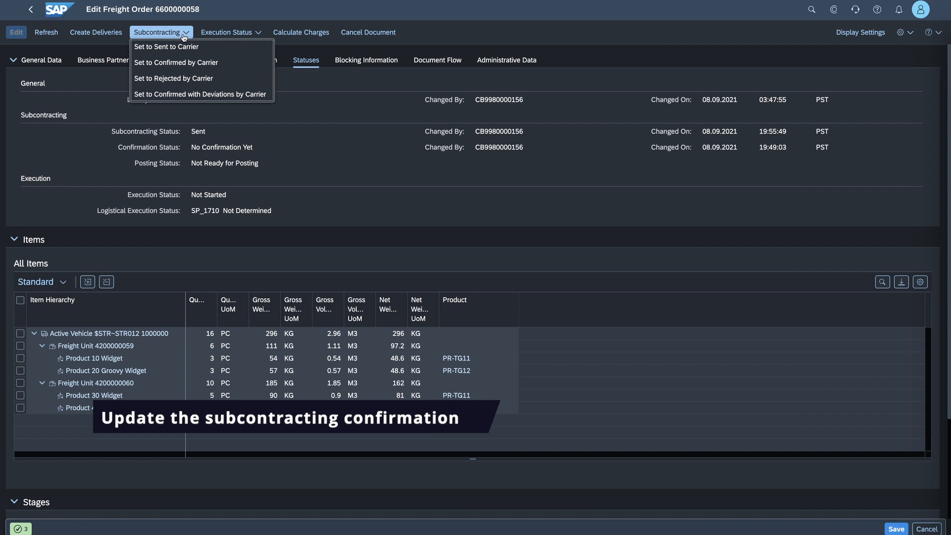
{"action": "left_click", "coordinate": [177, 66]}
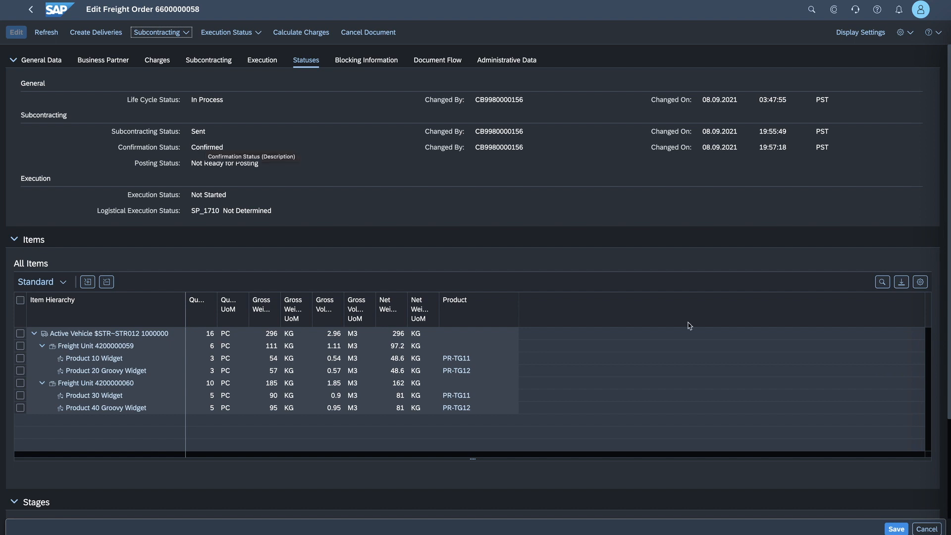
{"action": "left_click", "coordinate": [895, 529]}
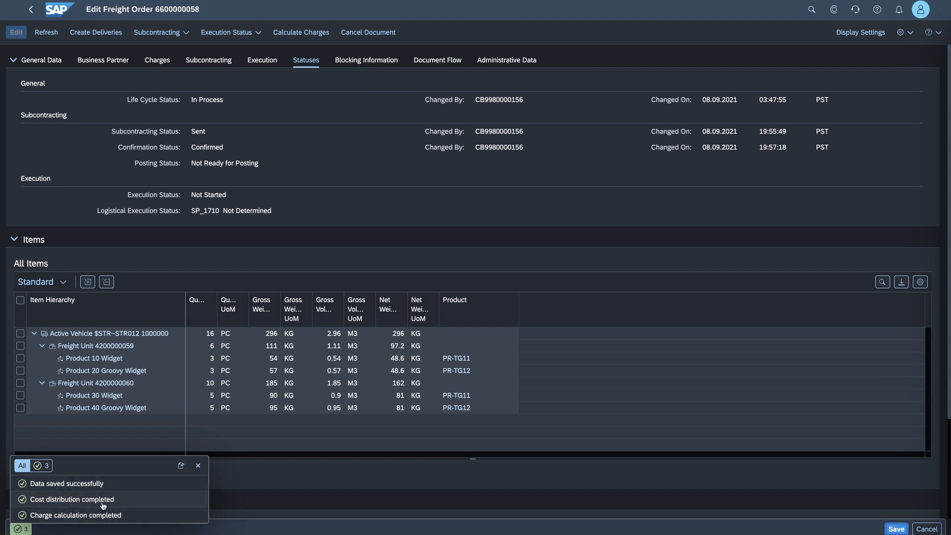
{"action": "left_click", "coordinate": [197, 467]}
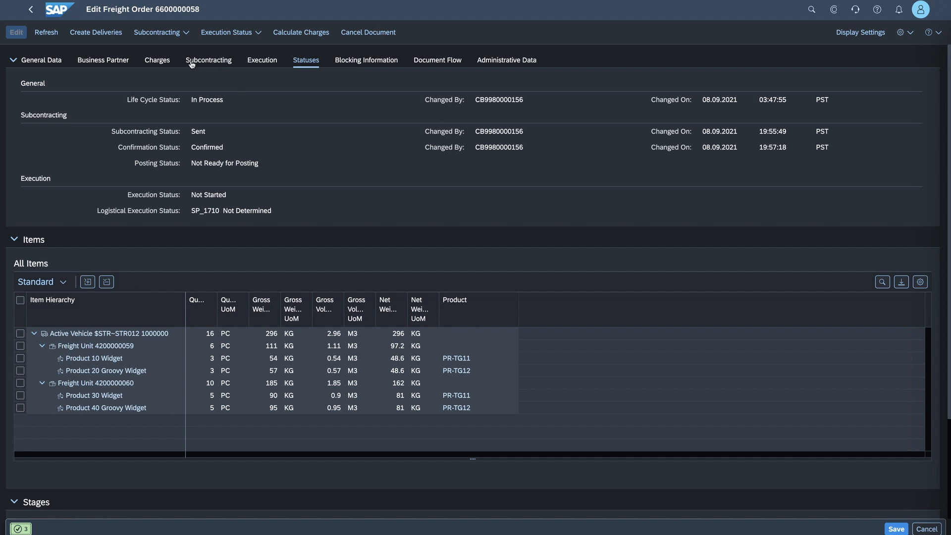
- Review the freight order's charges and look at the application jobs for creating deliveries from freight orders
{"action": "left_click", "coordinate": [163, 64]}
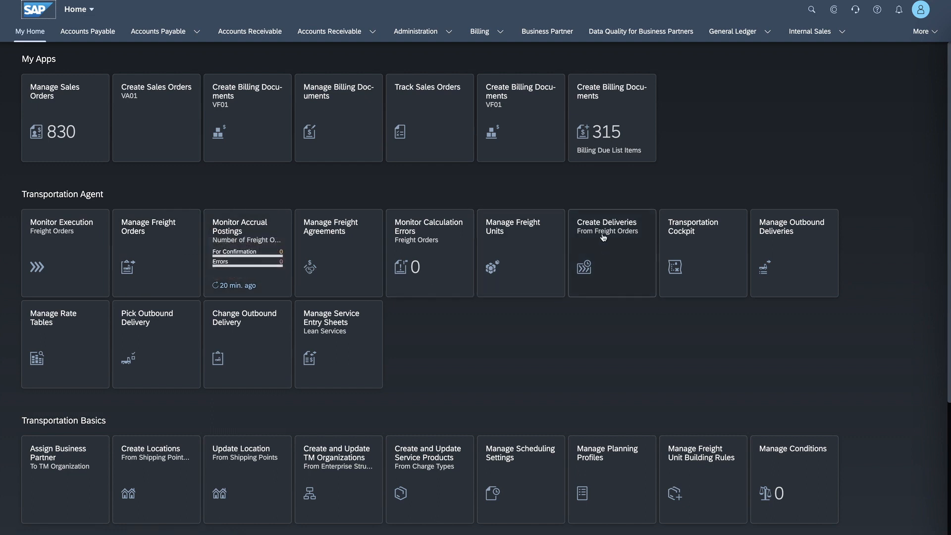
{"action": "left_click", "coordinate": [600, 266]}
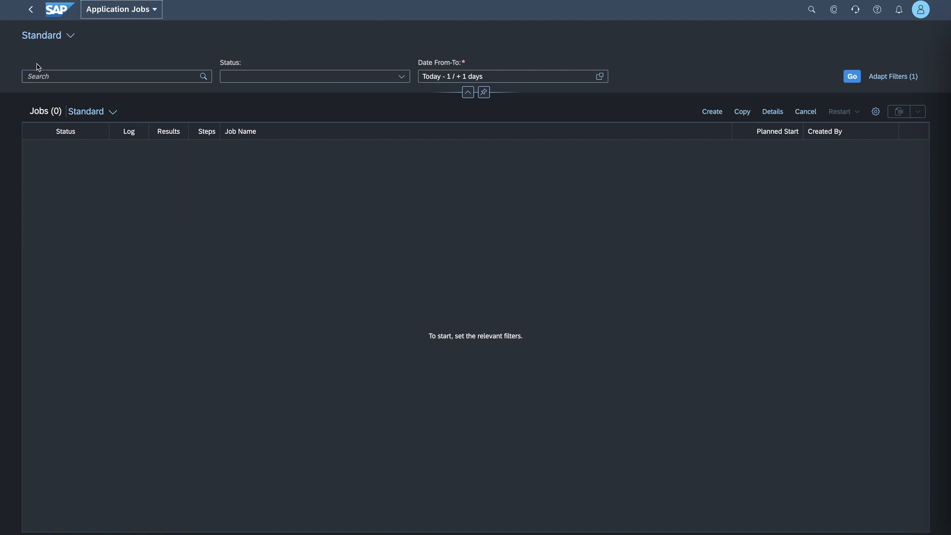
{"action": "left_click", "coordinate": [30, 9]}
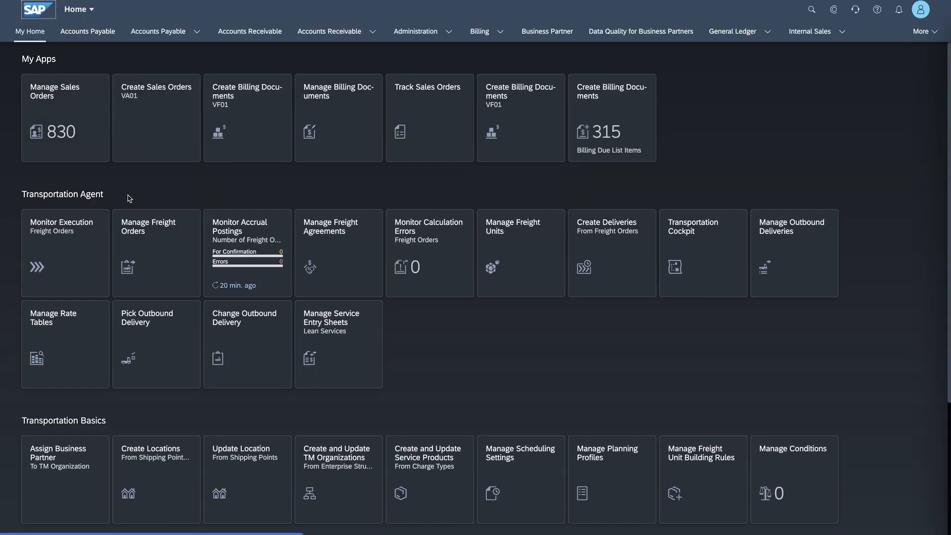
- Open Manage Freight Orders and filter the list by execution status Not Started
{"action": "left_click", "coordinate": [154, 242]}
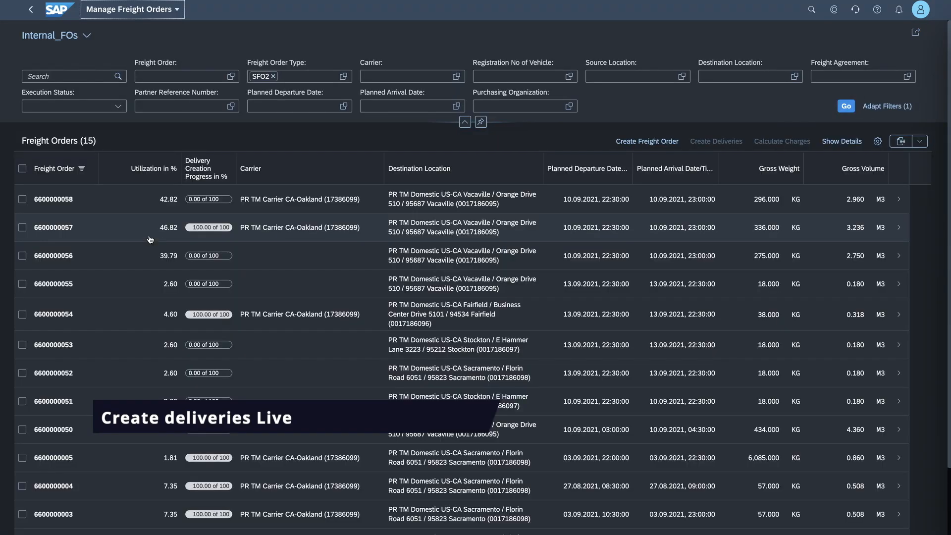
{"action": "left_click", "coordinate": [95, 106]}
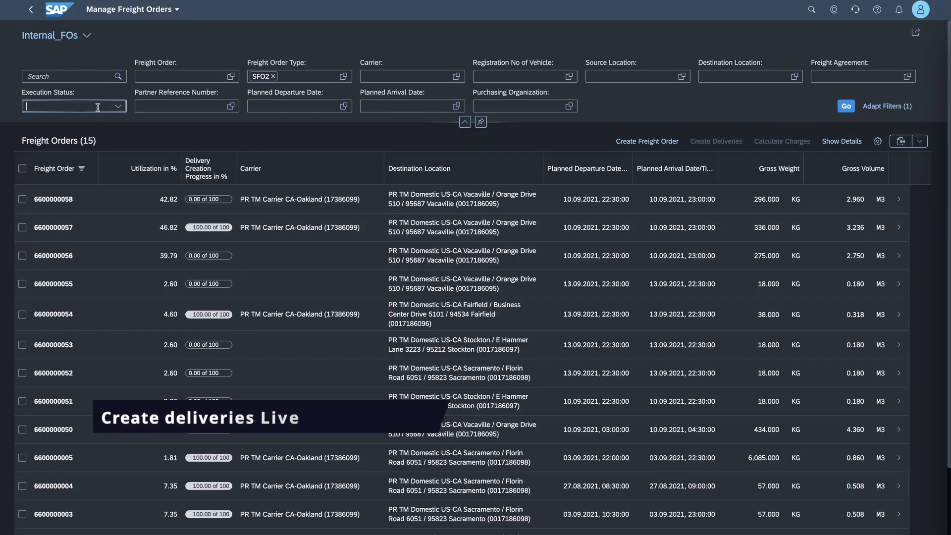
{"action": "left_click", "coordinate": [117, 107]}
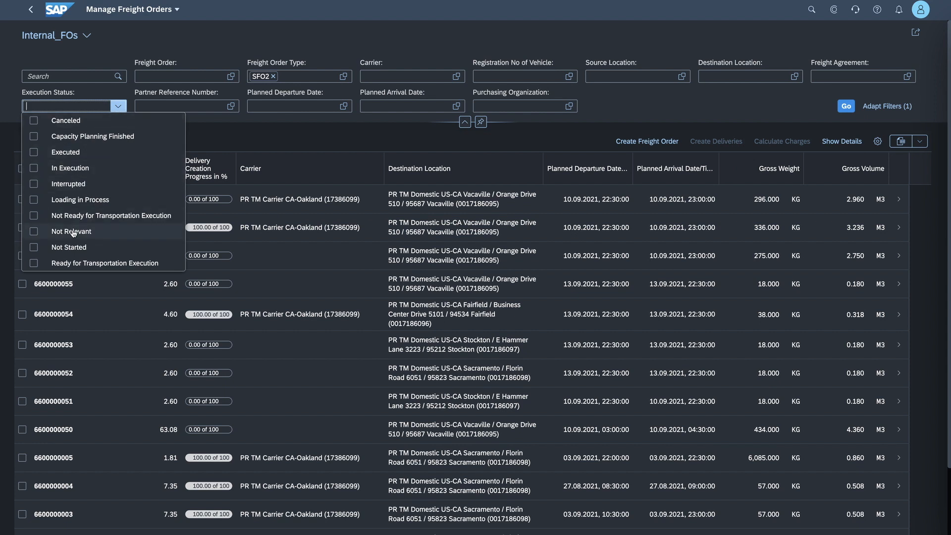
{"action": "left_click", "coordinate": [69, 247]}
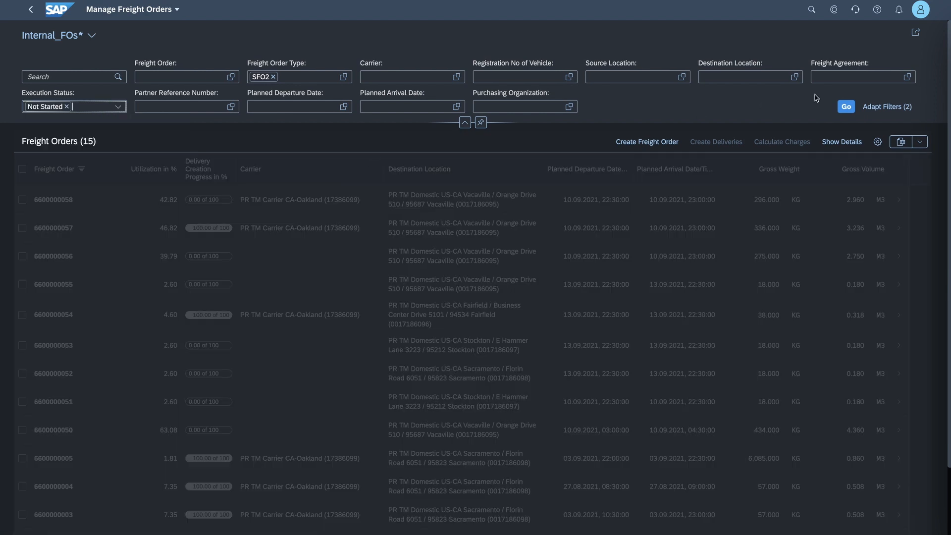
{"action": "left_click", "coordinate": [846, 107]}
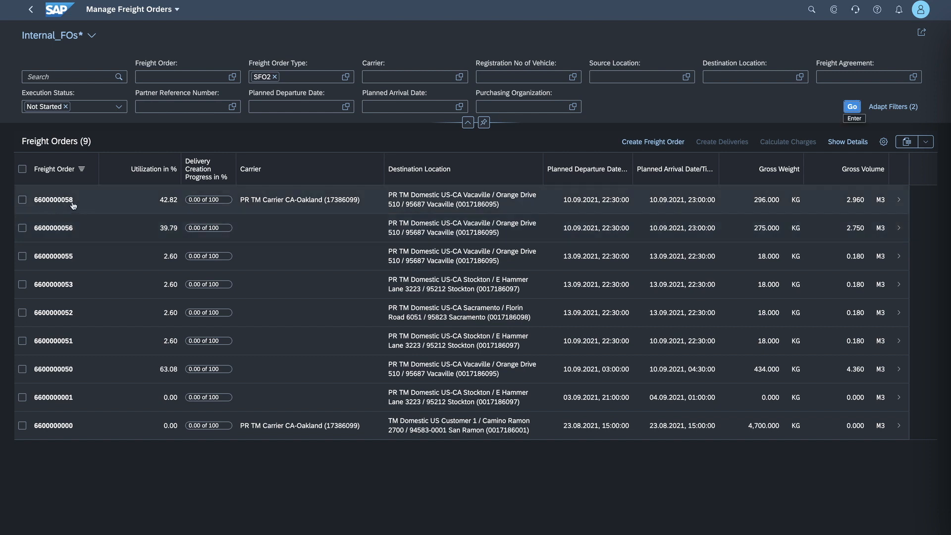
- Try selecting the first four freight orders together for delivery creation, and reduce the selection to the first one
{"action": "left_click", "coordinate": [23, 200]}
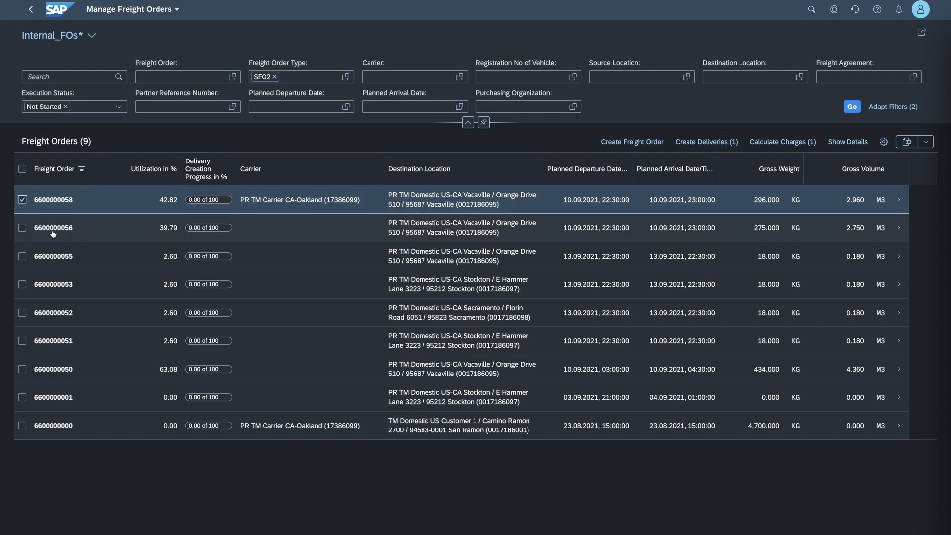
{"action": "left_click", "coordinate": [22, 227]}
{"action": "left_click", "coordinate": [22, 256]}
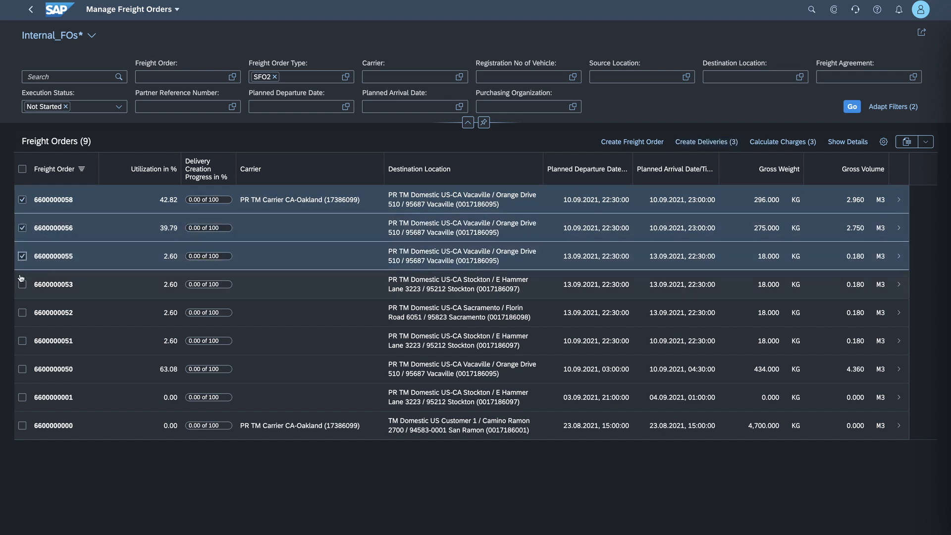
{"action": "left_click", "coordinate": [22, 284]}
{"action": "left_click", "coordinate": [728, 142]}
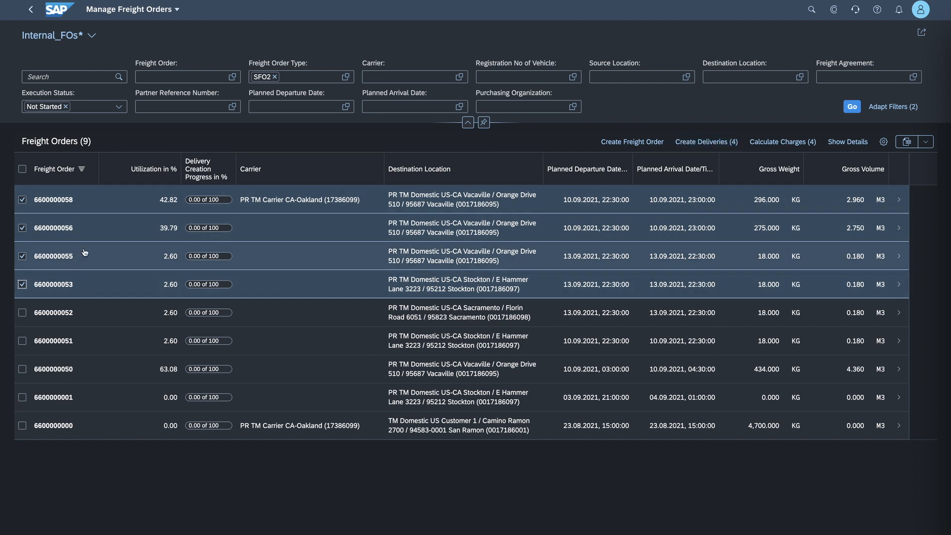
{"action": "left_click", "coordinate": [23, 284]}
{"action": "left_click", "coordinate": [22, 256]}
{"action": "left_click", "coordinate": [22, 229]}
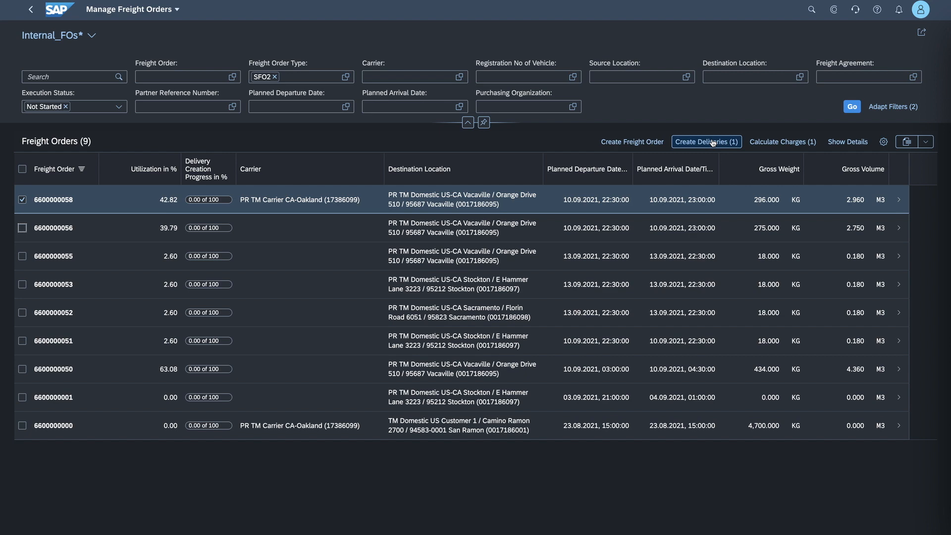
- Look into the first listed freight order, select it in the list and create its deliveries
{"action": "left_click", "coordinate": [111, 198]}
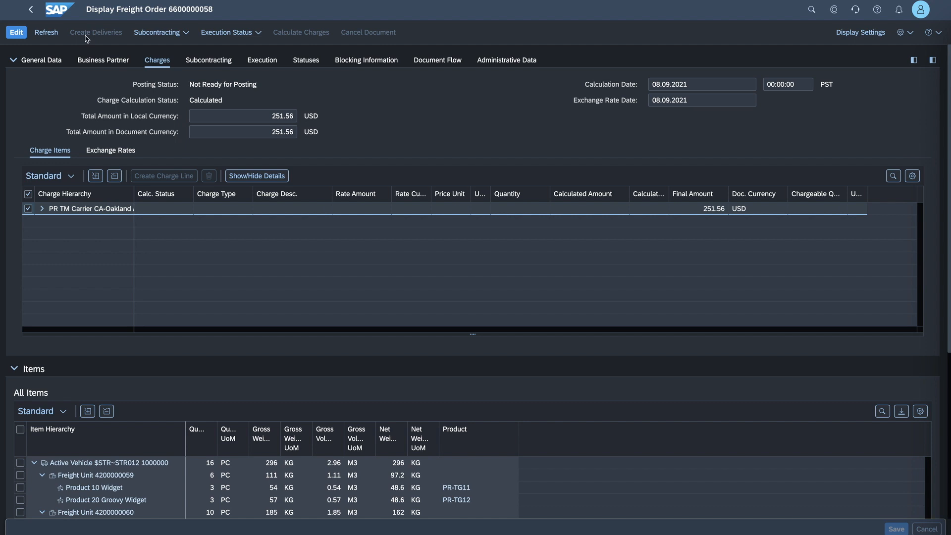
{"action": "left_click", "coordinate": [30, 10]}
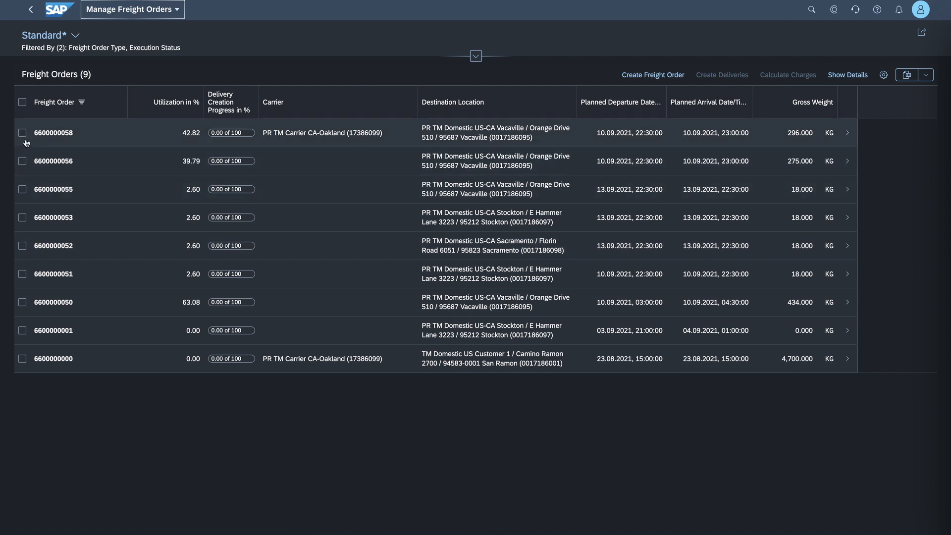
{"action": "left_click", "coordinate": [22, 133]}
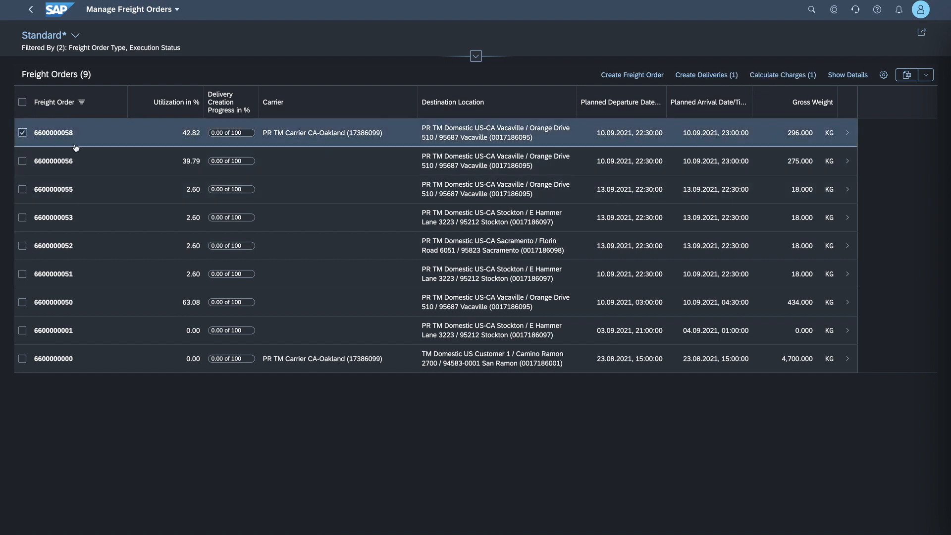
{"action": "left_click", "coordinate": [723, 77]}
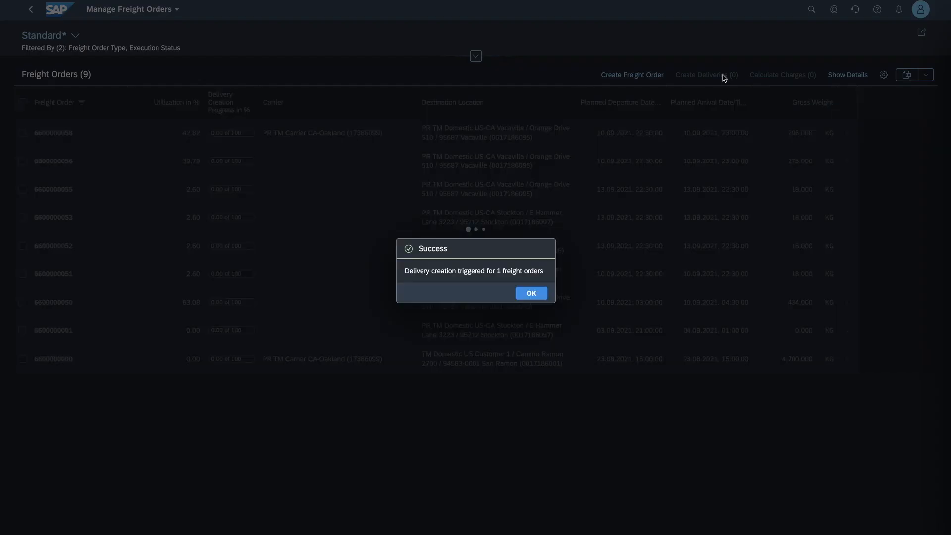
{"action": "left_click", "coordinate": [530, 294]}
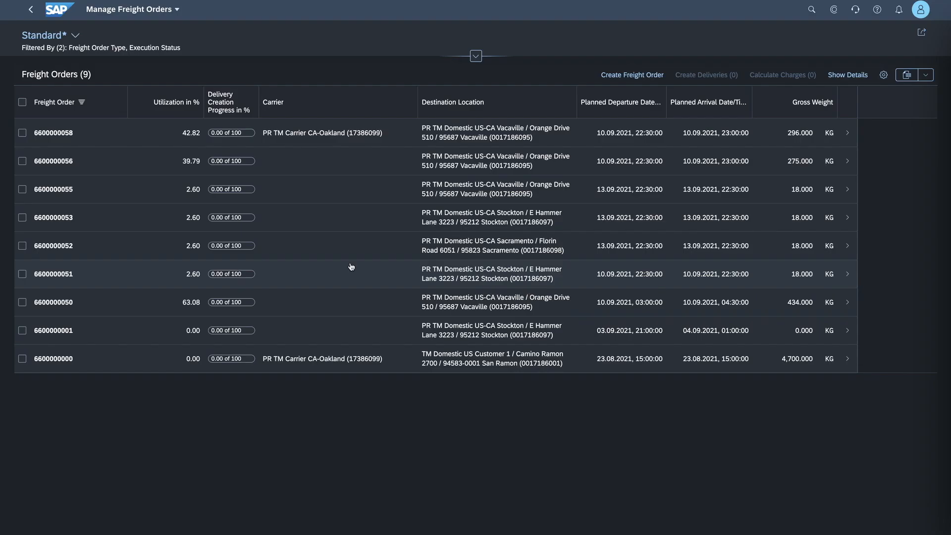
- Refresh the freight orders list to check the delivery creation progress, and examine the first freight order's document flow
{"action": "left_click", "coordinate": [476, 56]}
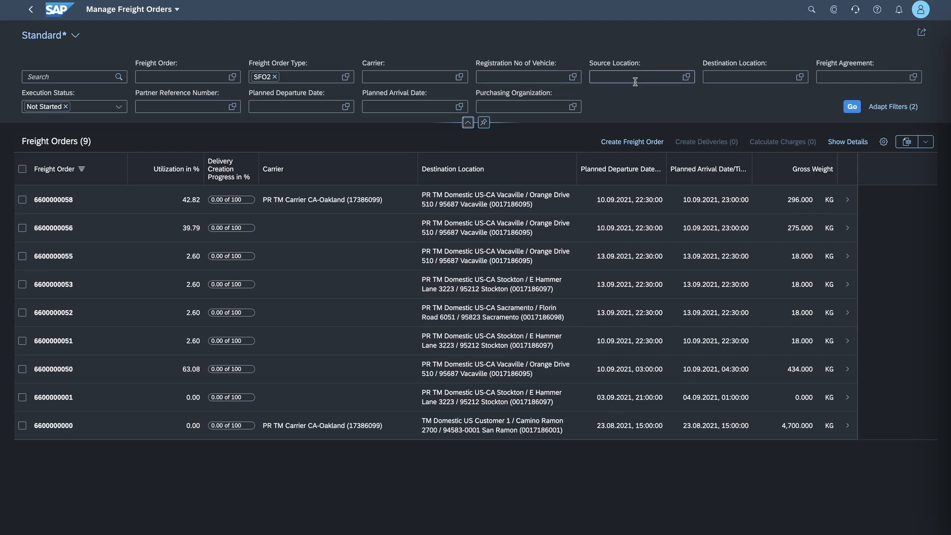
{"action": "left_click", "coordinate": [851, 107]}
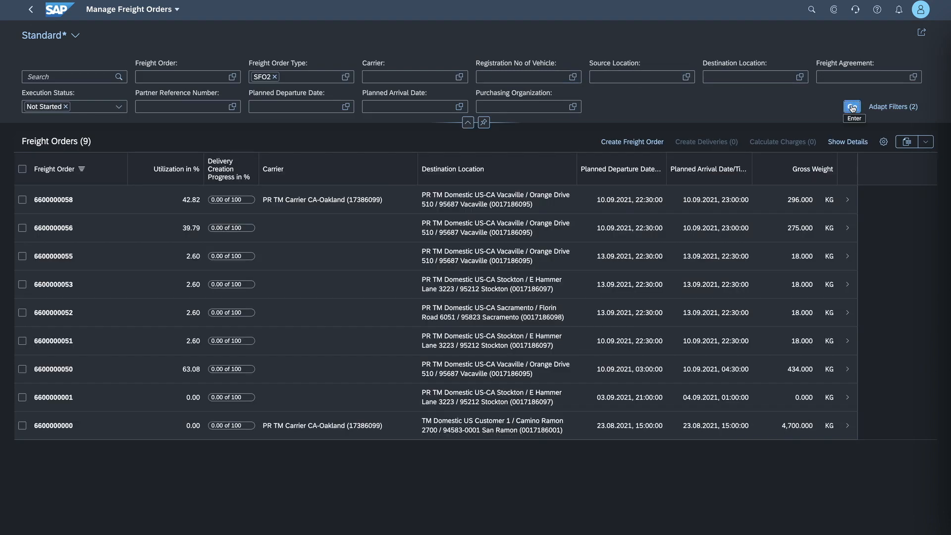
{"action": "left_click", "coordinate": [852, 107]}
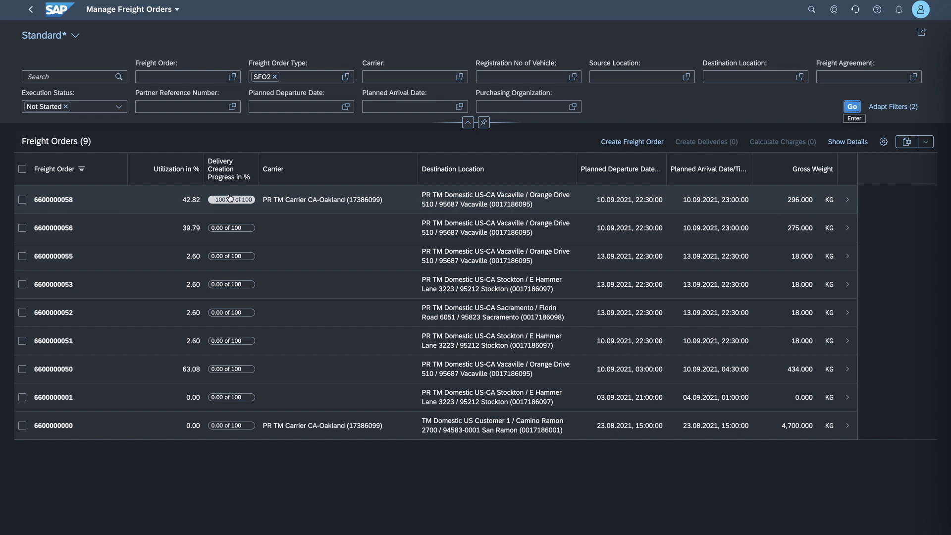
{"action": "left_click", "coordinate": [92, 203]}
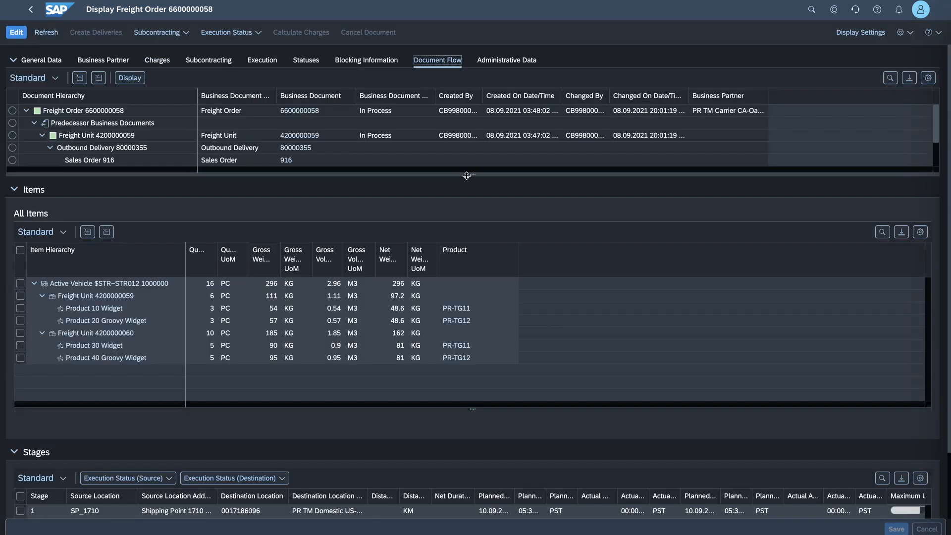
{"action": "left_click_drag", "start_coordinate": [469, 175], "coordinate": [470, 247]}
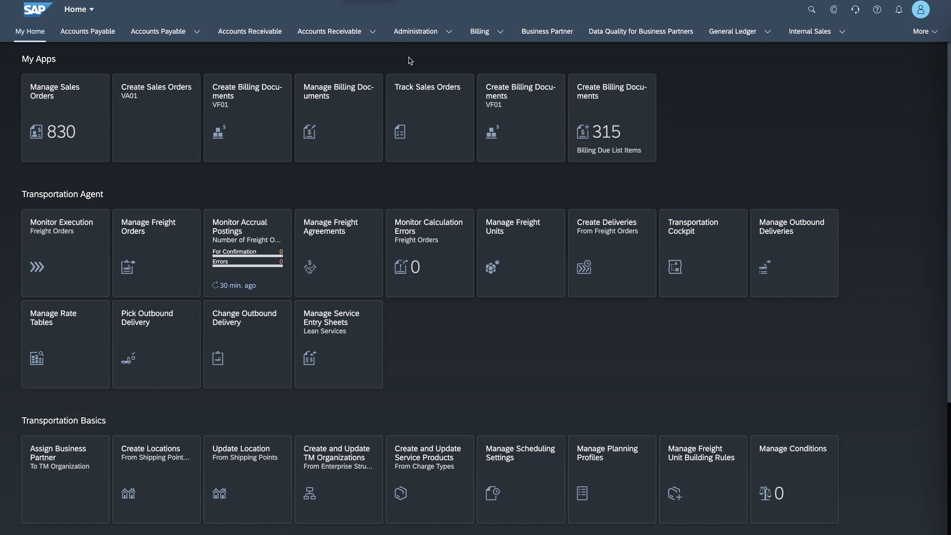
- Open Track Sales Orders and filter the sales documents by the sales order's number
{"action": "left_click", "coordinate": [423, 96]}
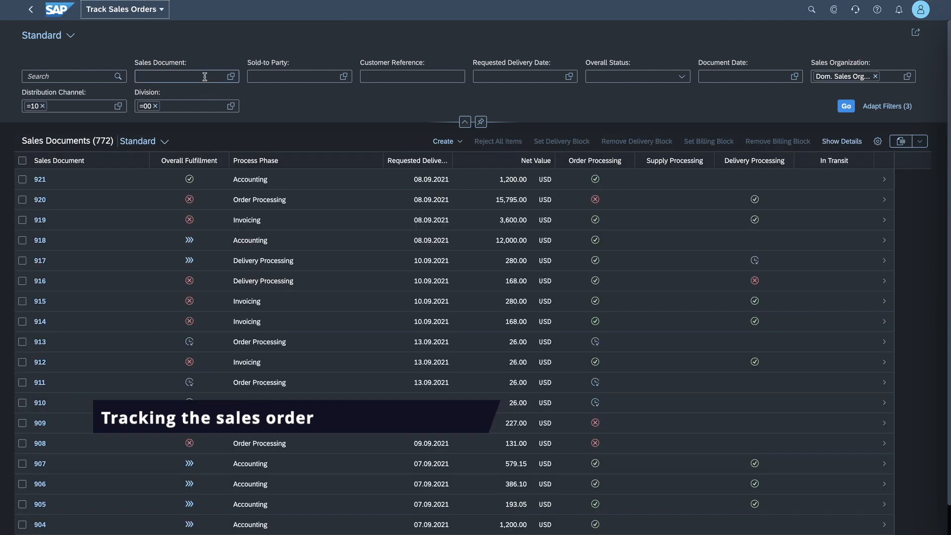
{"action": "left_click", "coordinate": [205, 77]}
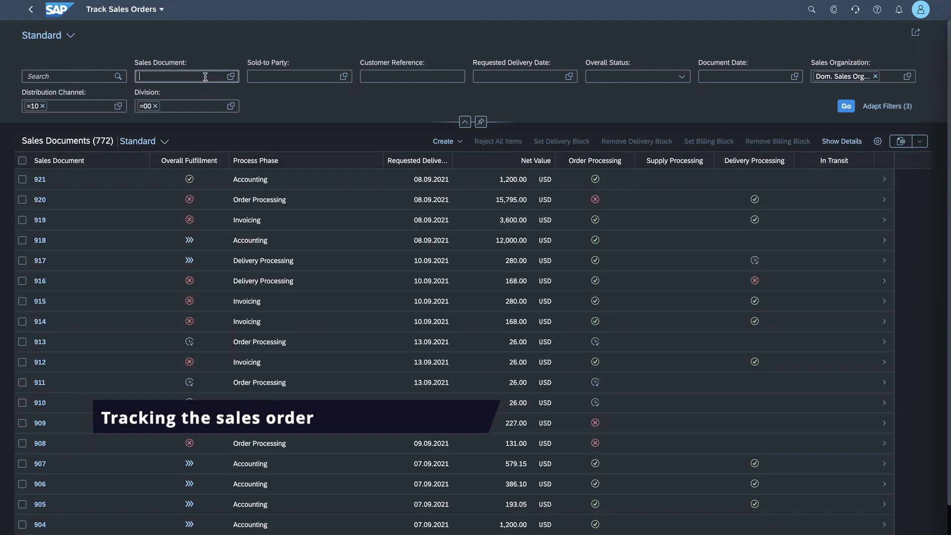
{"action": "type", "text": "916"}
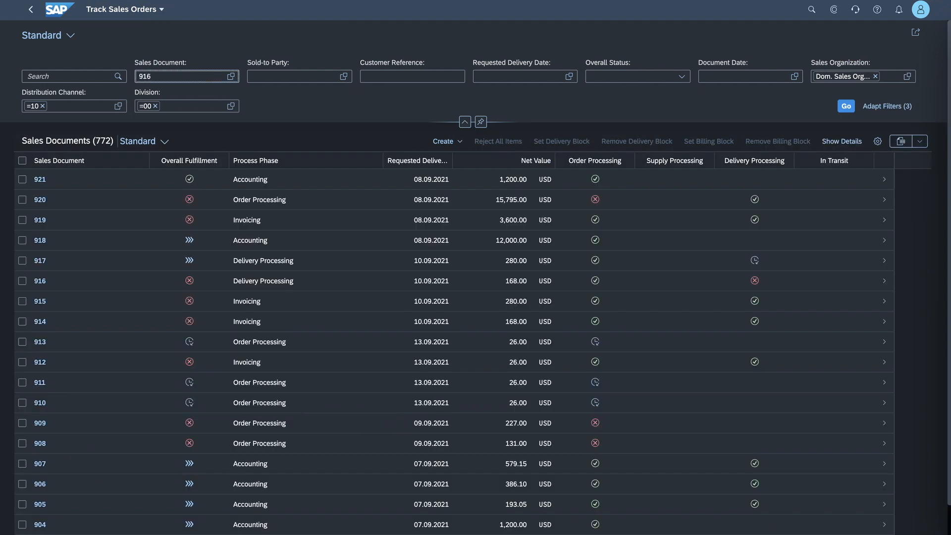
{"action": "key", "text": "Return"}
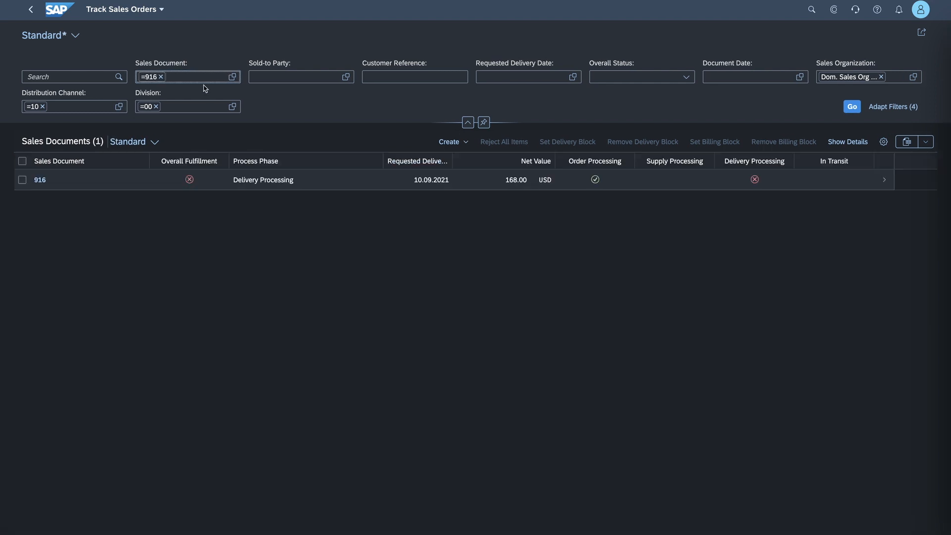
- Examine the filtered sales order's fulfillment process flow from the reference order to planned invoicing, and return to the home page
{"action": "left_click", "coordinate": [74, 182]}
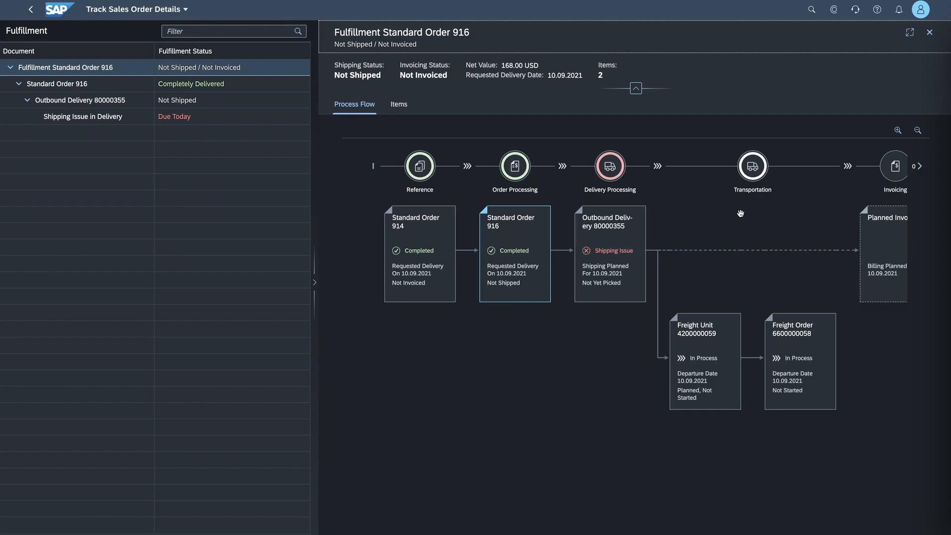
{"action": "left_click_drag", "start_coordinate": [740, 216], "coordinate": [693, 215]}
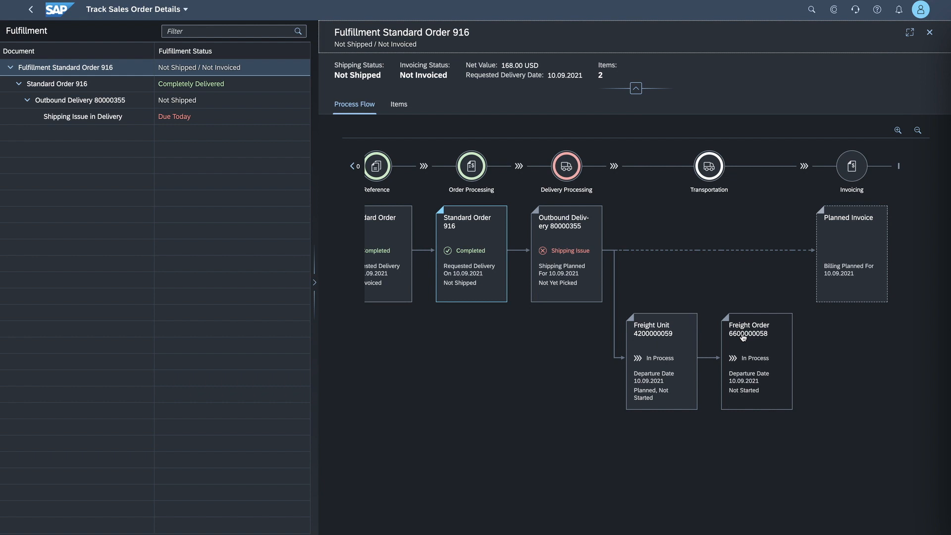
{"action": "left_click_drag", "start_coordinate": [662, 285], "coordinate": [705, 282]}
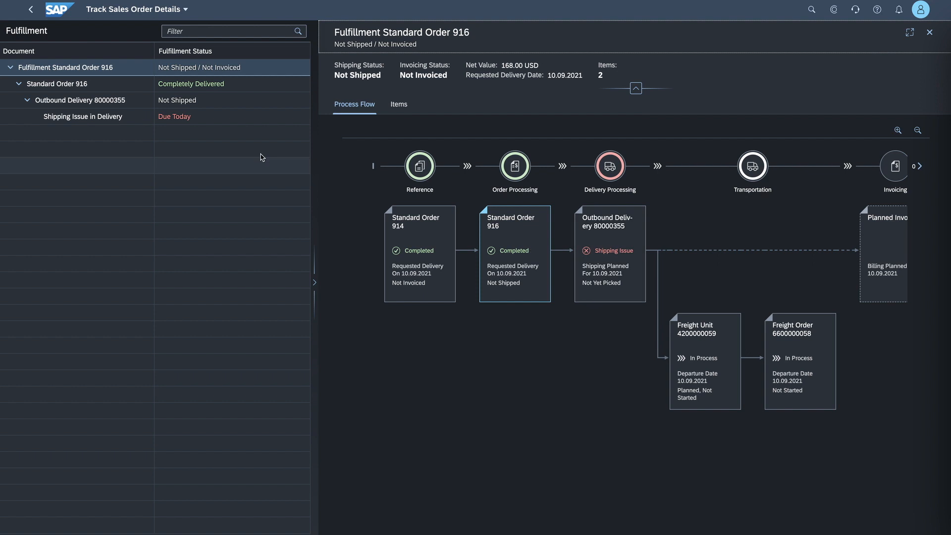
{"action": "left_click", "coordinate": [31, 10]}
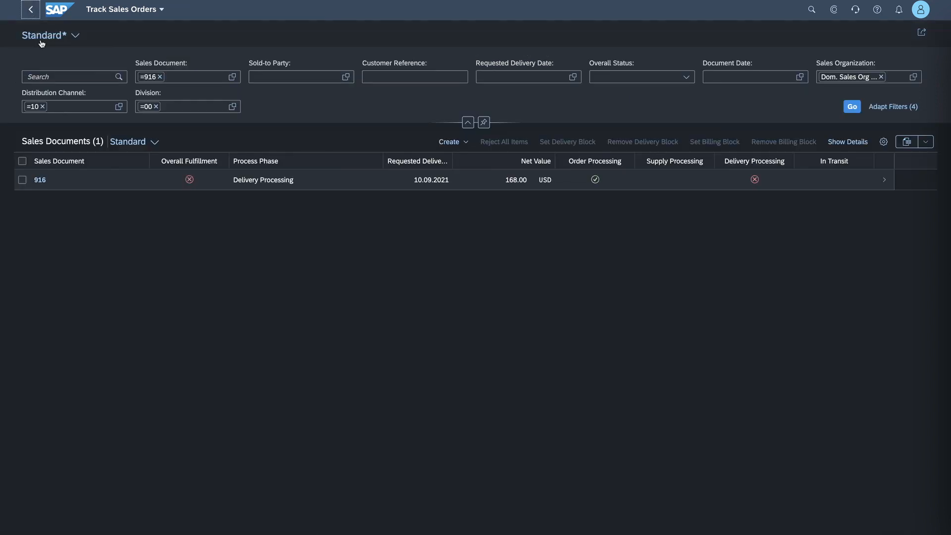
{"action": "left_click", "coordinate": [45, 10]}
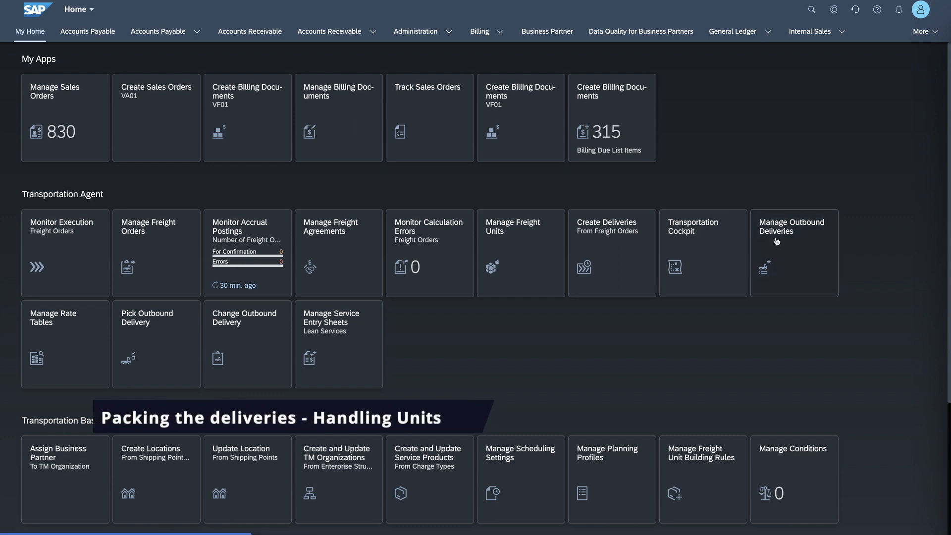
- Open Manage Outbound Deliveries and filter the list for deliveries created on 09.09.2021
{"action": "left_click", "coordinate": [797, 233]}
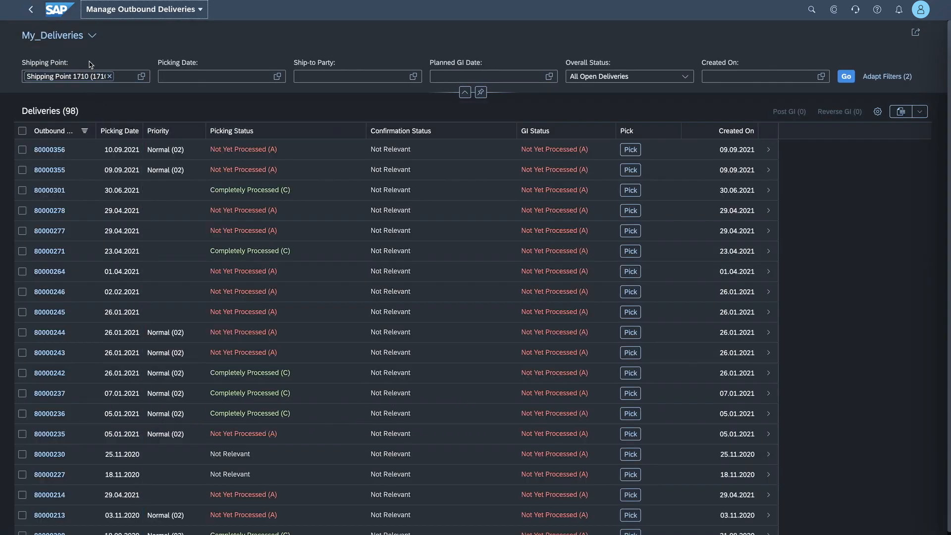
{"action": "left_click", "coordinate": [821, 77]}
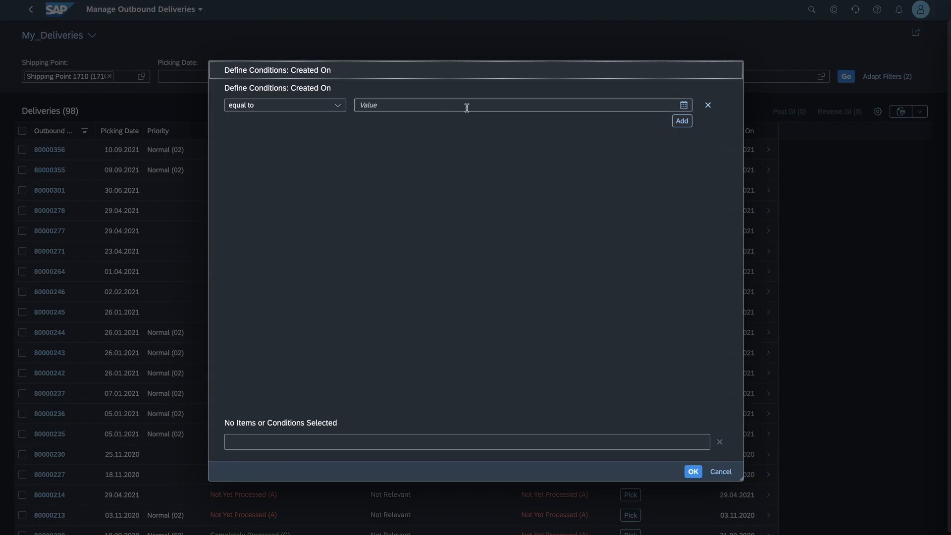
{"action": "left_click", "coordinate": [683, 105]}
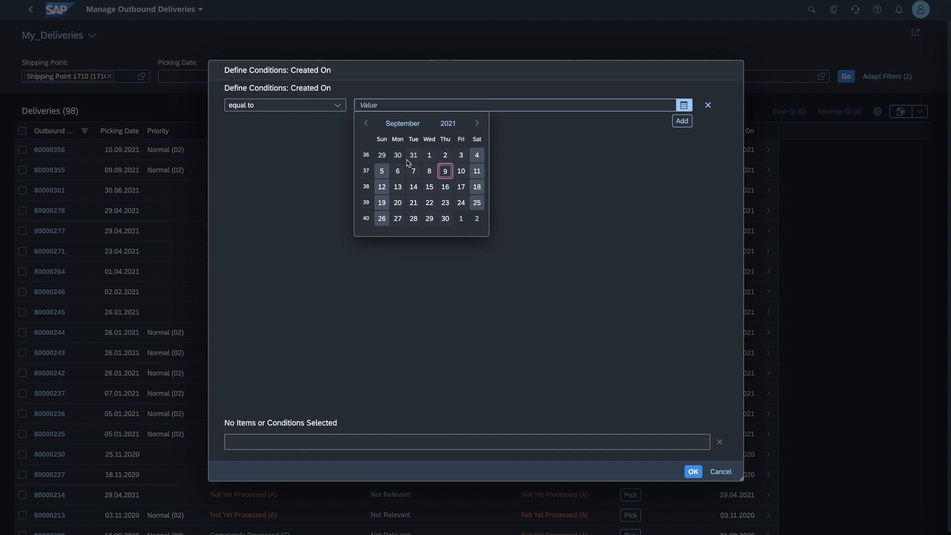
{"action": "left_click", "coordinate": [444, 170]}
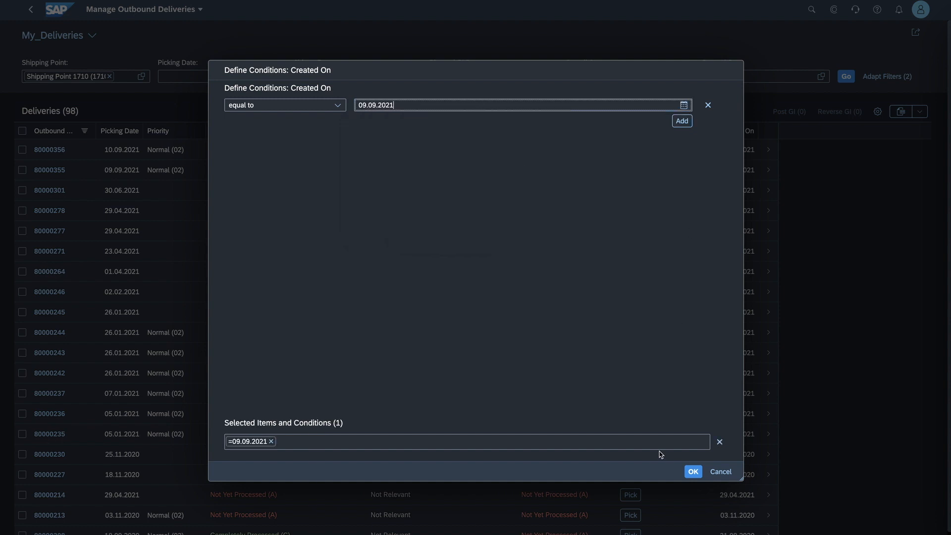
{"action": "left_click", "coordinate": [691, 470]}
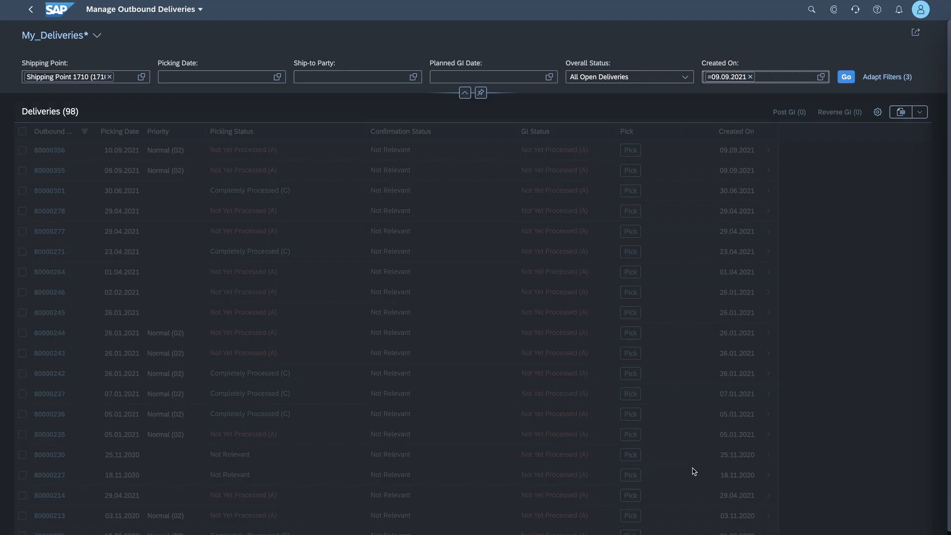
{"action": "left_click", "coordinate": [843, 79]}
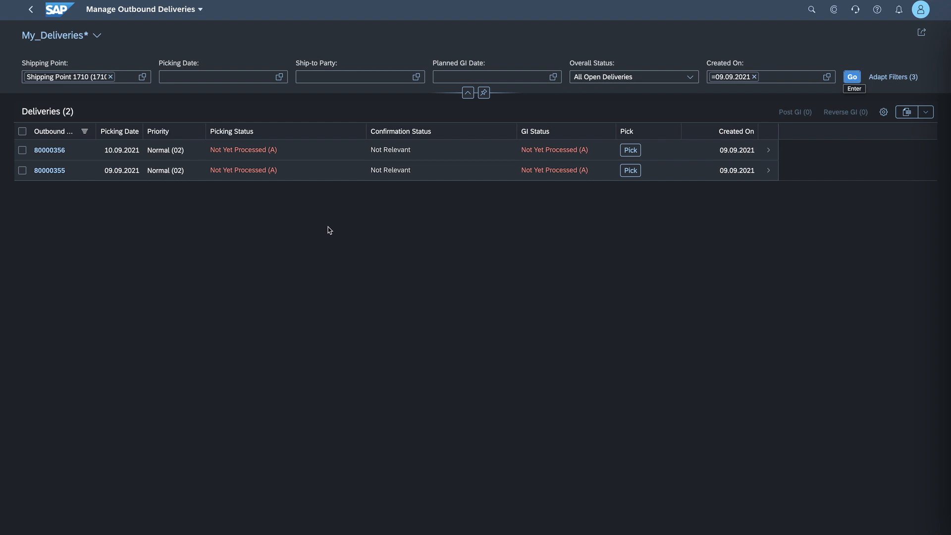
- Examine the first listed delivery's details and its related apps, and return to the deliveries list
{"action": "left_click", "coordinate": [81, 153]}
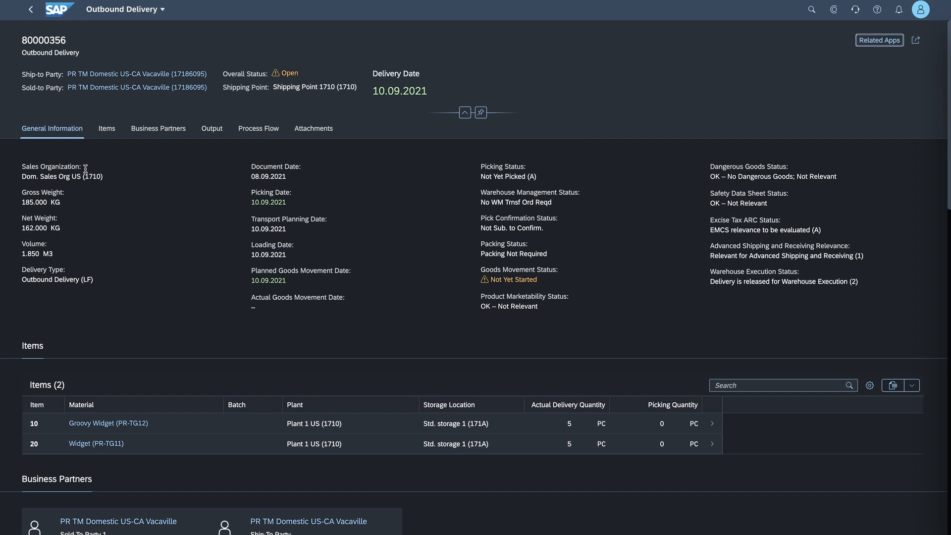
{"action": "scroll", "coordinate": [113, 268], "scroll_direction": "down", "scroll_amount": 2}
{"action": "scroll", "coordinate": [112, 268], "scroll_direction": "up", "scroll_amount": 2}
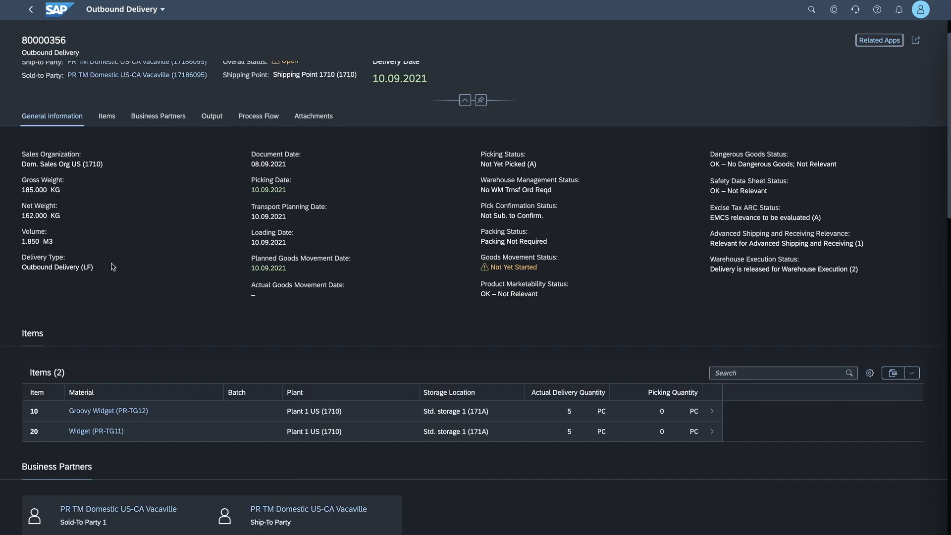
{"action": "left_click", "coordinate": [916, 41]}
{"action": "left_click", "coordinate": [879, 40]}
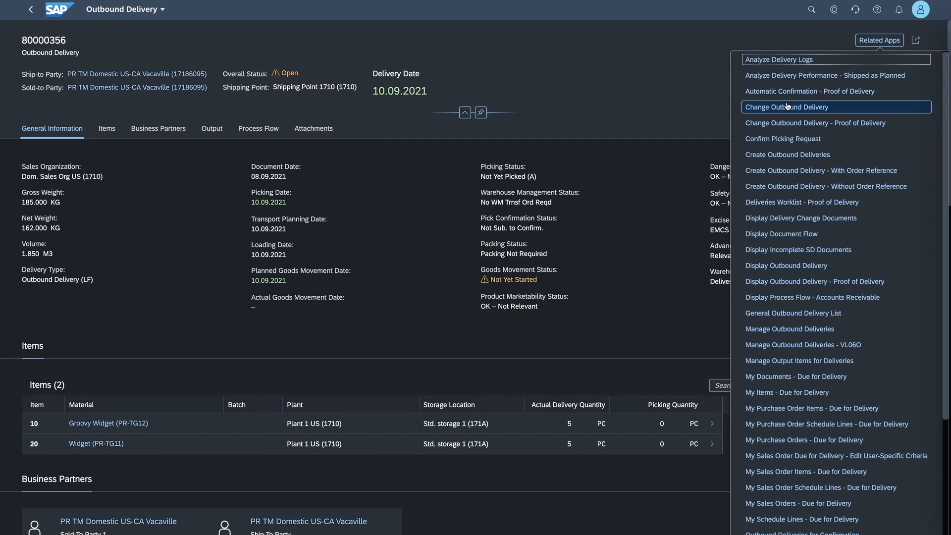
{"action": "left_click", "coordinate": [612, 119]}
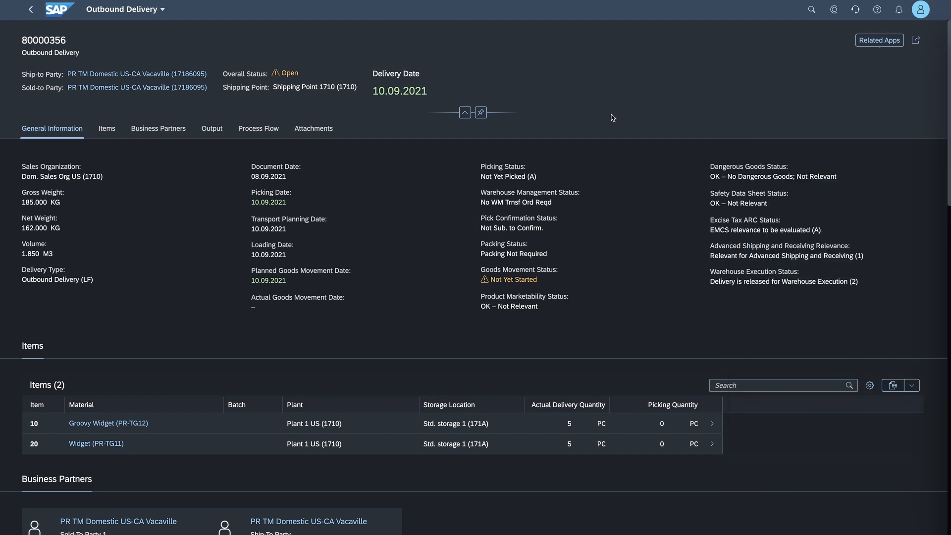
{"action": "left_click", "coordinate": [32, 14]}
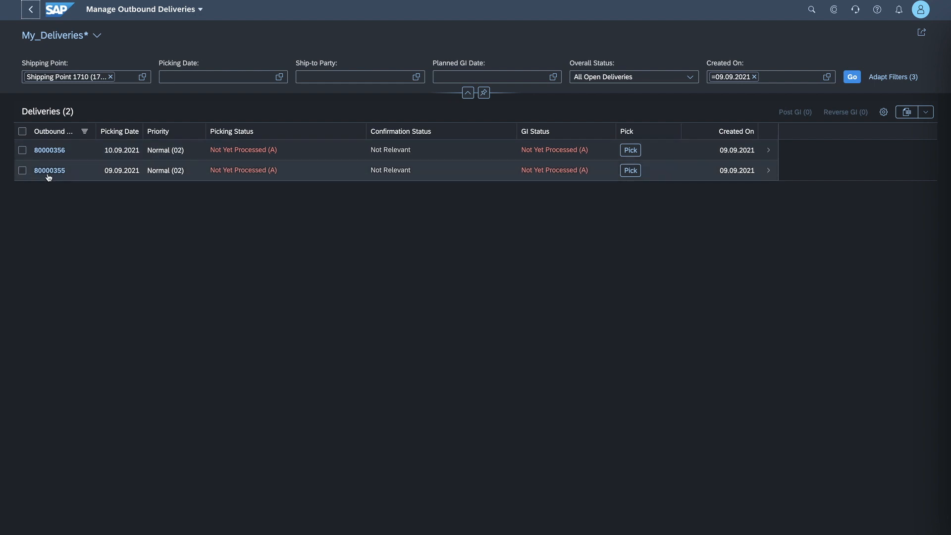
- Open the first listed delivery in Change Outbound Delivery and start packing its items 10 and 20
{"action": "left_click", "coordinate": [50, 151]}
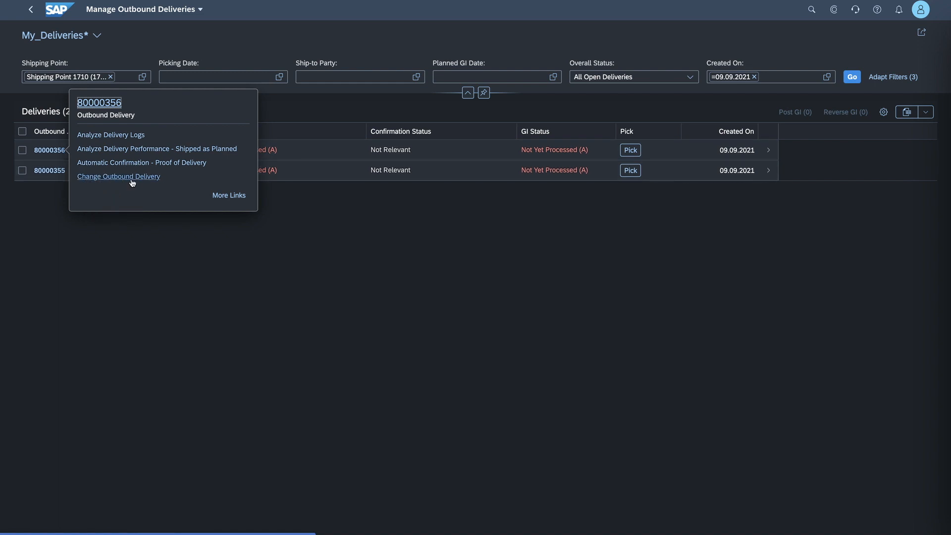
{"action": "left_click", "coordinate": [229, 196]}
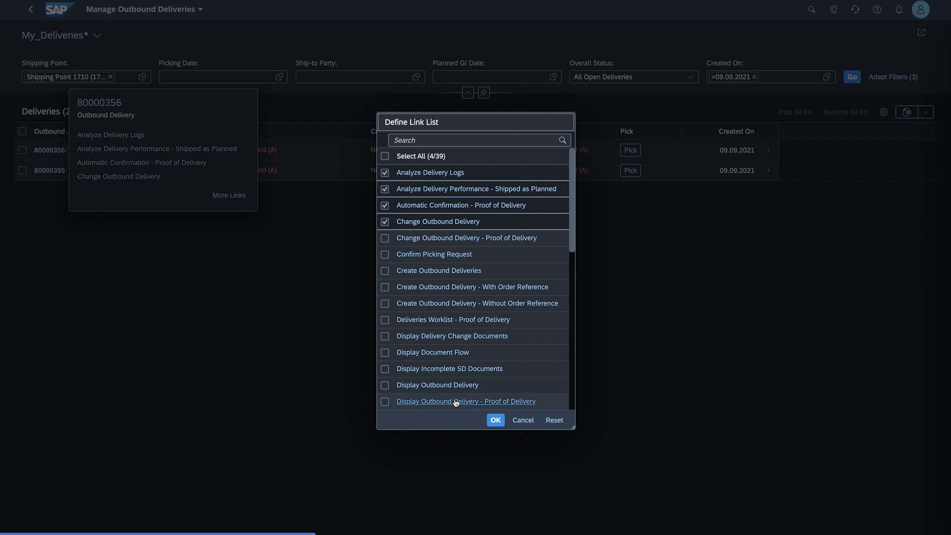
{"action": "left_click", "coordinate": [499, 421]}
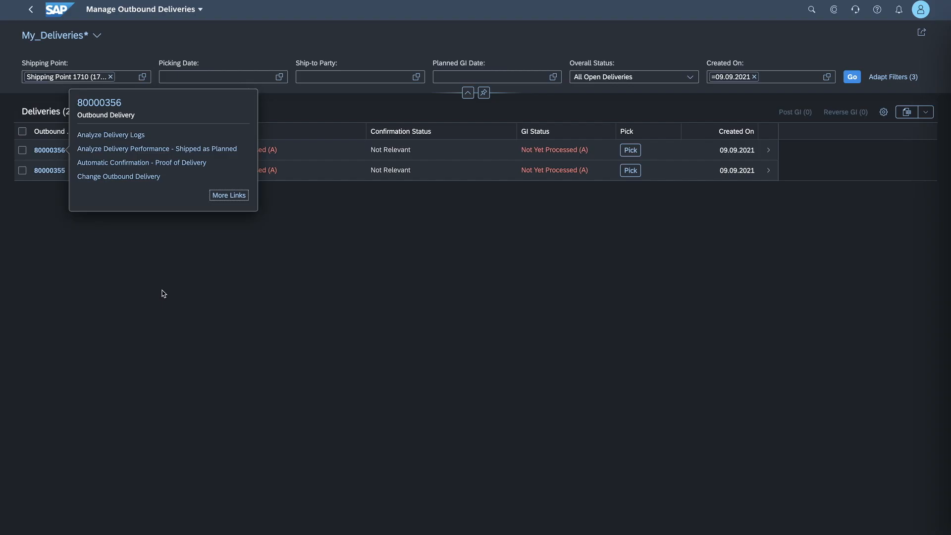
{"action": "left_click", "coordinate": [109, 177]}
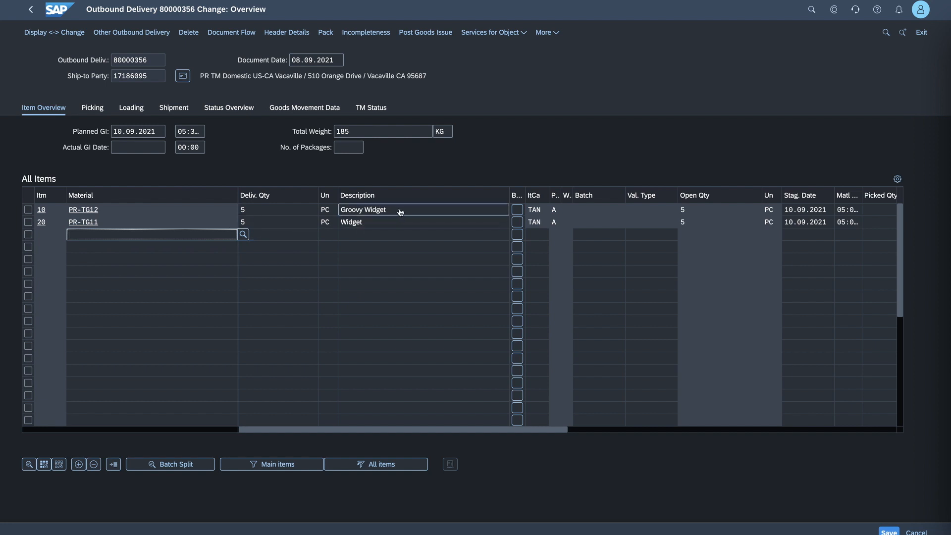
{"action": "left_click", "coordinate": [28, 209]}
{"action": "left_click", "coordinate": [28, 222]}
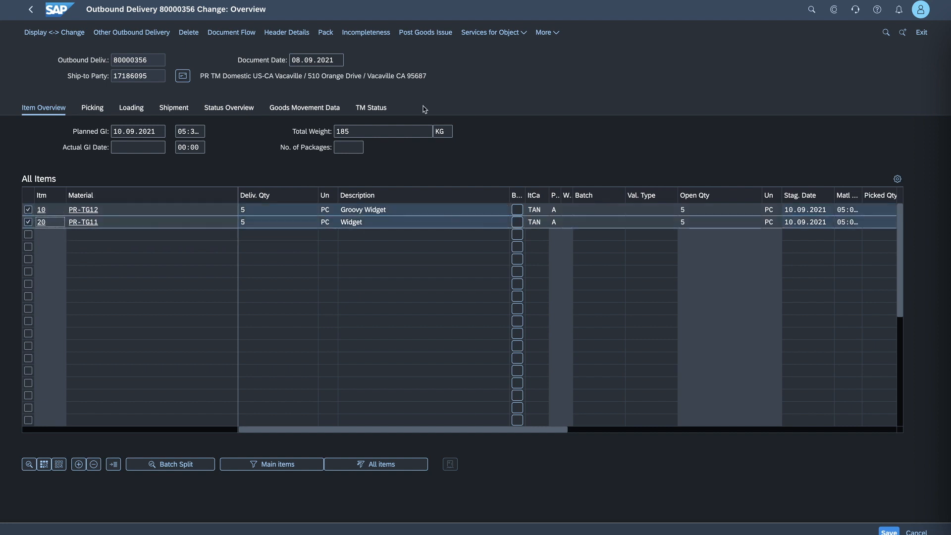
{"action": "left_click", "coordinate": [326, 32]}
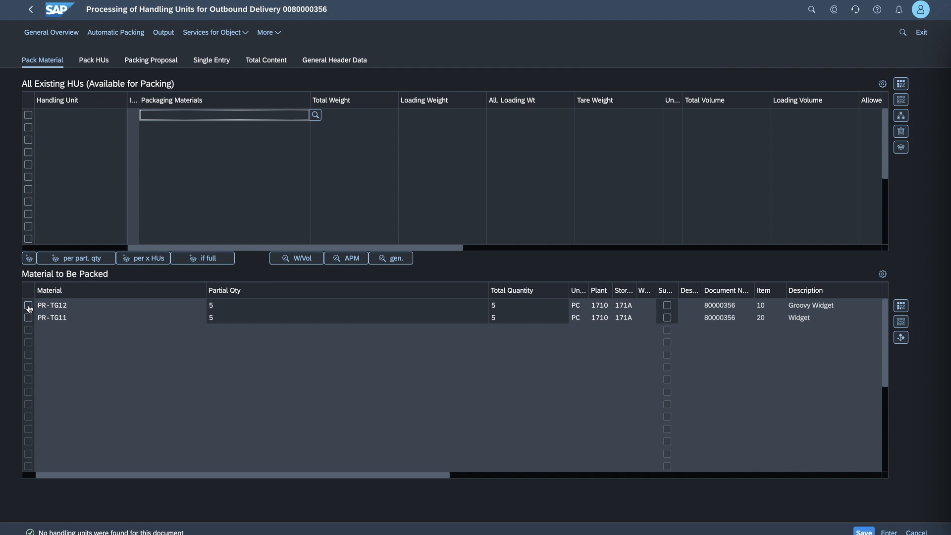
- Select materials PR-TG12 and PR-TG11 for packing and choose packaging material PMPALLET by searching the material descriptions for pa*
{"action": "left_click", "coordinate": [29, 305]}
{"action": "left_click", "coordinate": [29, 317]}
{"action": "left_click", "coordinate": [273, 116]}
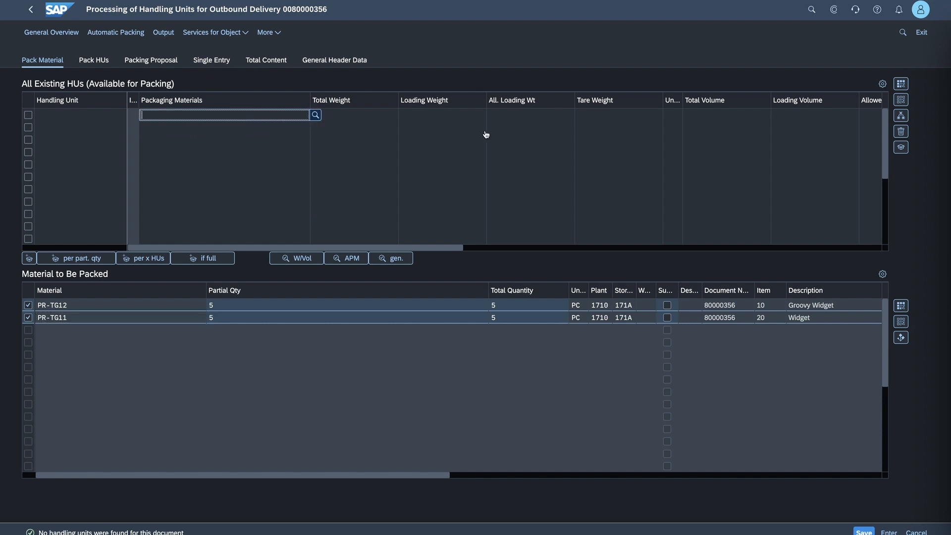
{"action": "key", "text": "F4"}
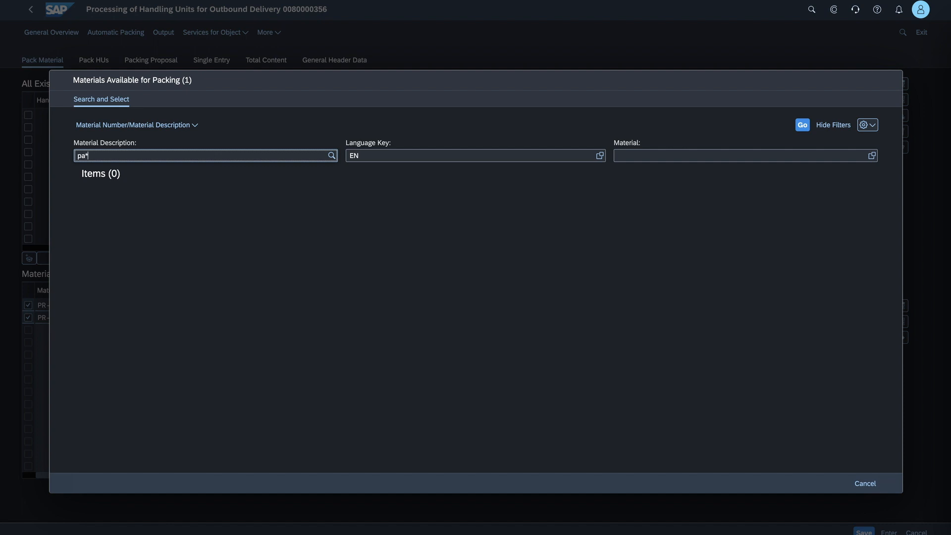
{"action": "key", "text": "Return"}
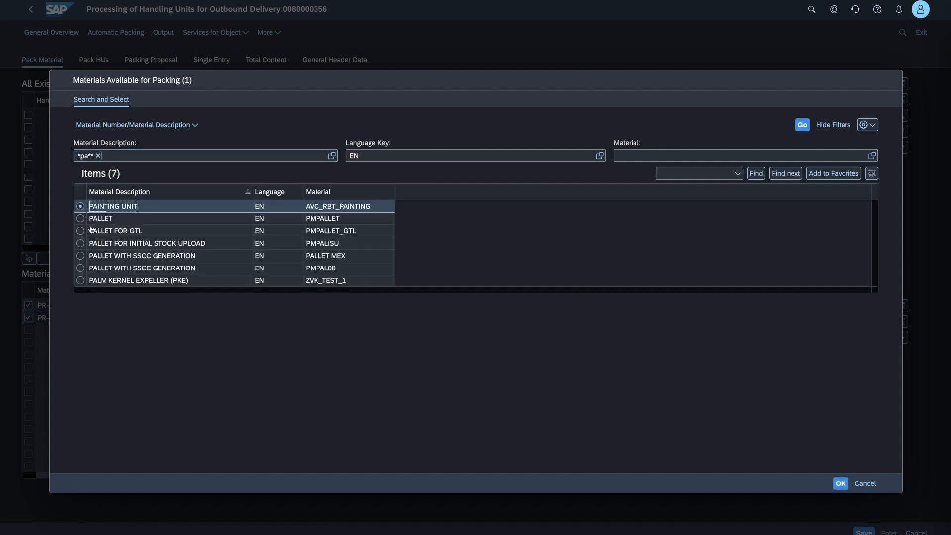
{"action": "left_click", "coordinate": [80, 219]}
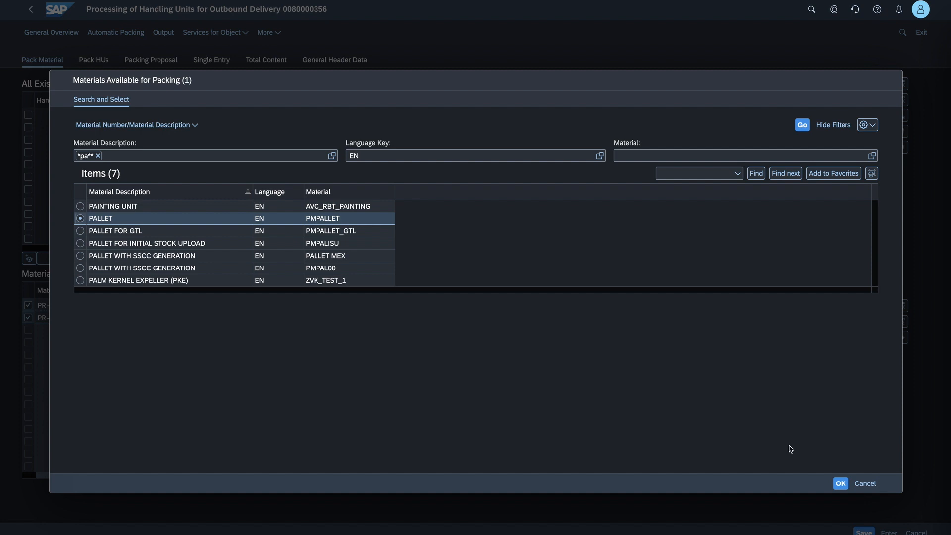
{"action": "left_click", "coordinate": [839, 483]}
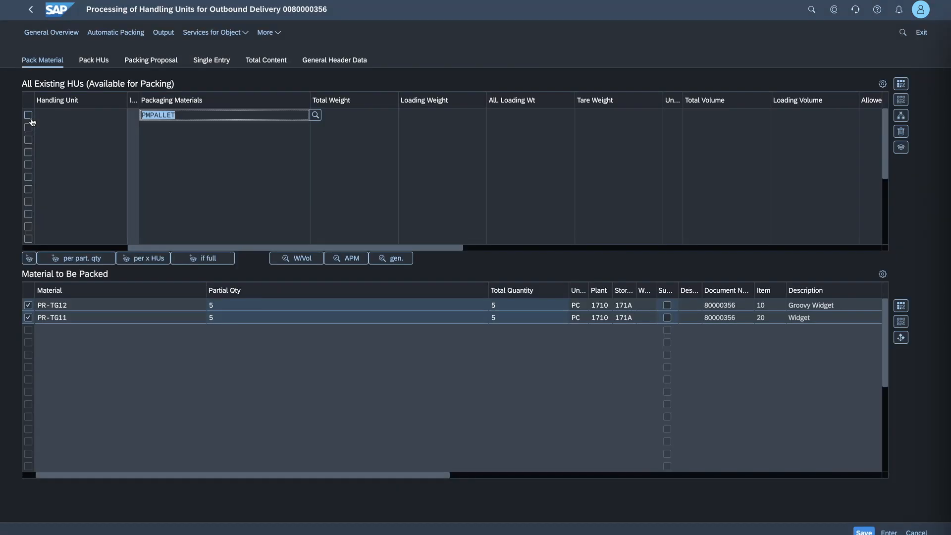
- Pack both selected materials into the PMPALLET handling unit and save the delivery
{"action": "left_click", "coordinate": [29, 116]}
{"action": "left_click", "coordinate": [29, 259]}
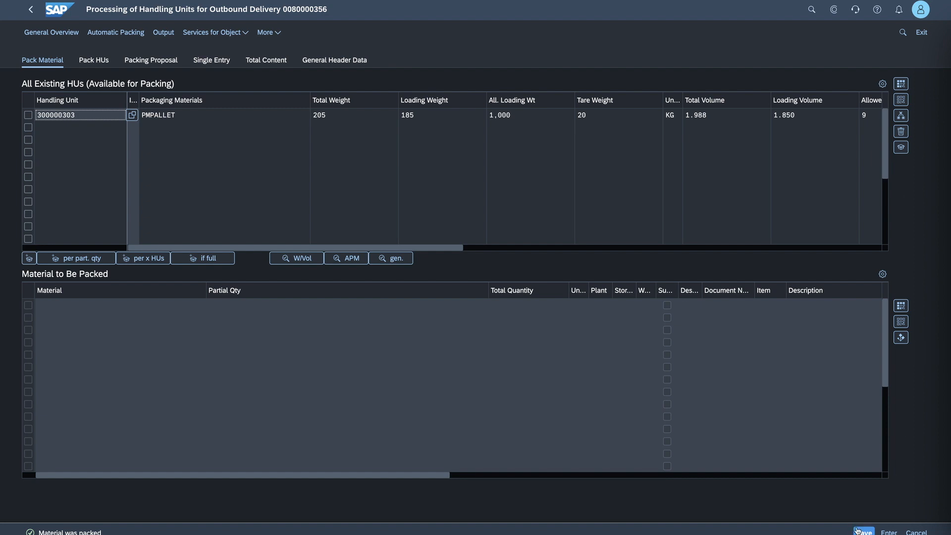
{"action": "left_click", "coordinate": [861, 532]}
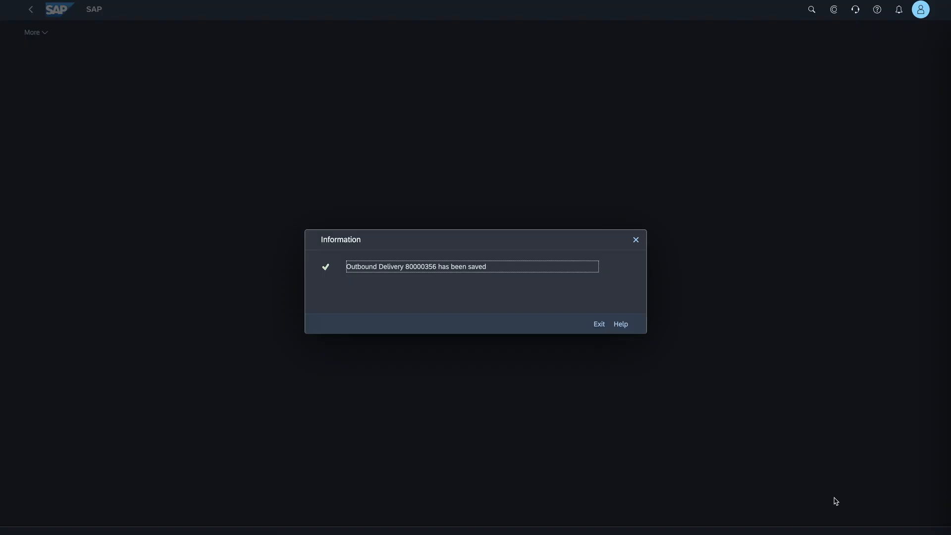
{"action": "left_click", "coordinate": [598, 324]}
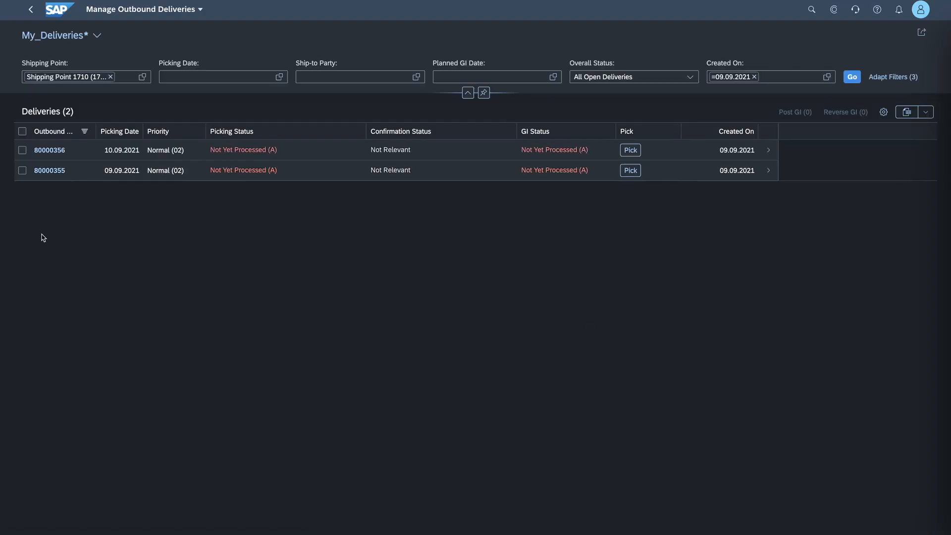
- Open the second listed delivery in Change Outbound Delivery and start packing its items 10 and 20
{"action": "left_click", "coordinate": [56, 171]}
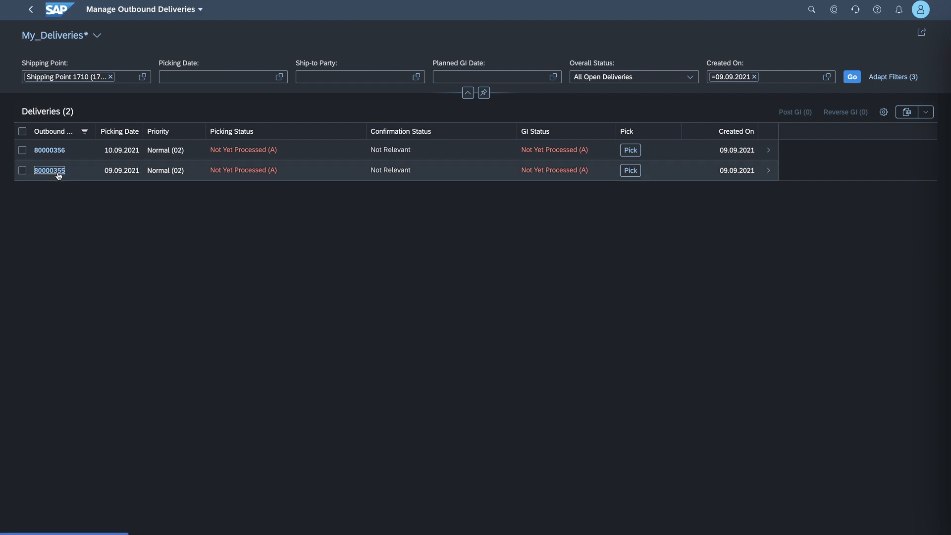
{"action": "left_click", "coordinate": [99, 198]}
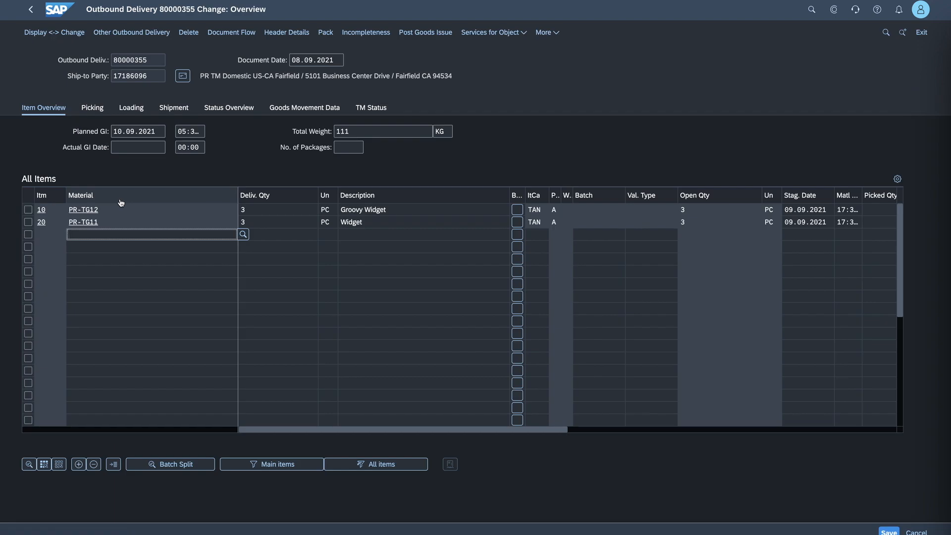
{"action": "left_click", "coordinate": [28, 209]}
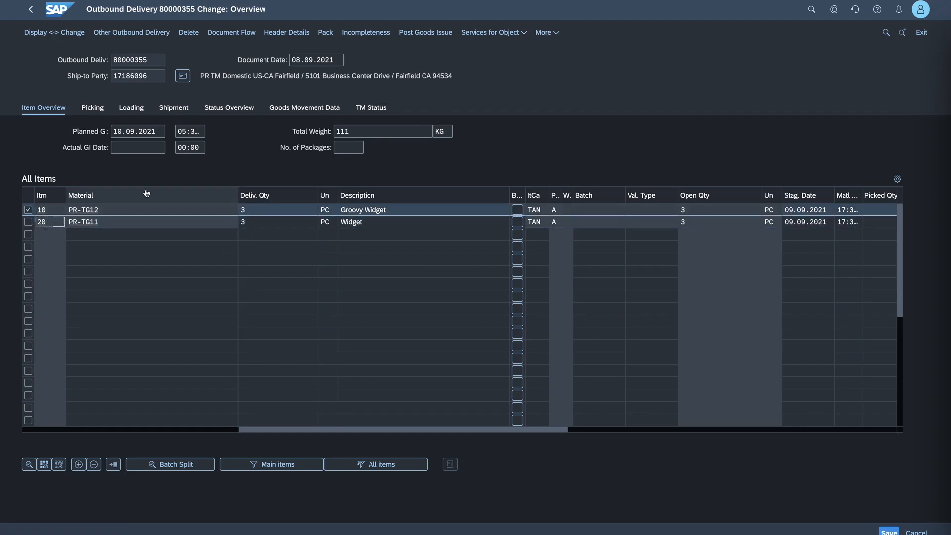
{"action": "left_click", "coordinate": [28, 222]}
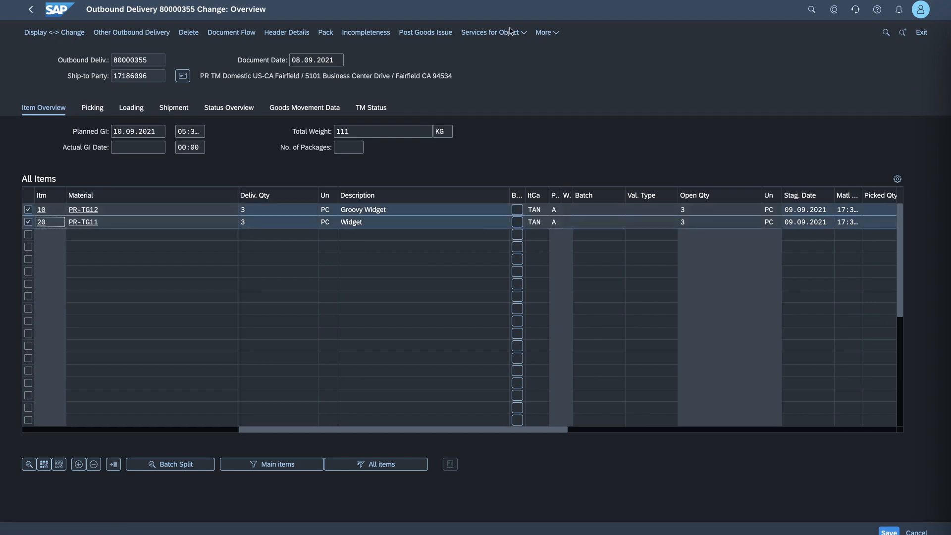
{"action": "left_click", "coordinate": [325, 32]}
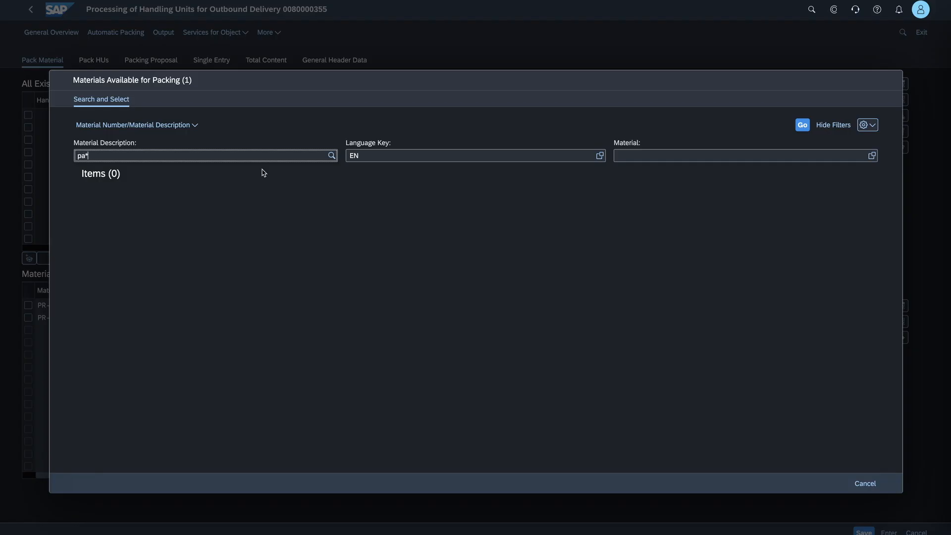
- Choose packaging material PMPALLET by searching the material descriptions for pa*, and pack only material PR-TG12 into it
{"action": "key", "text": "Return"}
{"action": "left_click", "coordinate": [81, 218]}
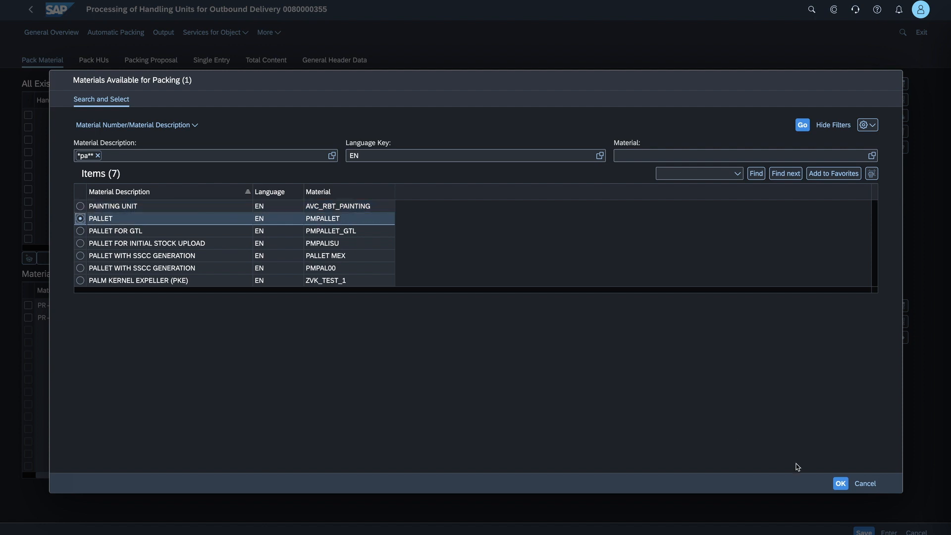
{"action": "left_click", "coordinate": [840, 484]}
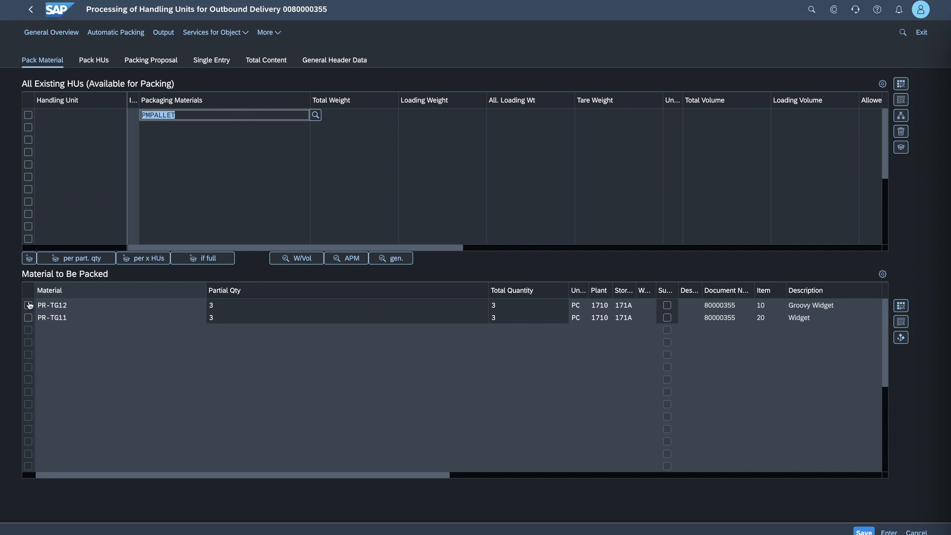
{"action": "left_click", "coordinate": [28, 305]}
{"action": "left_click", "coordinate": [29, 115]}
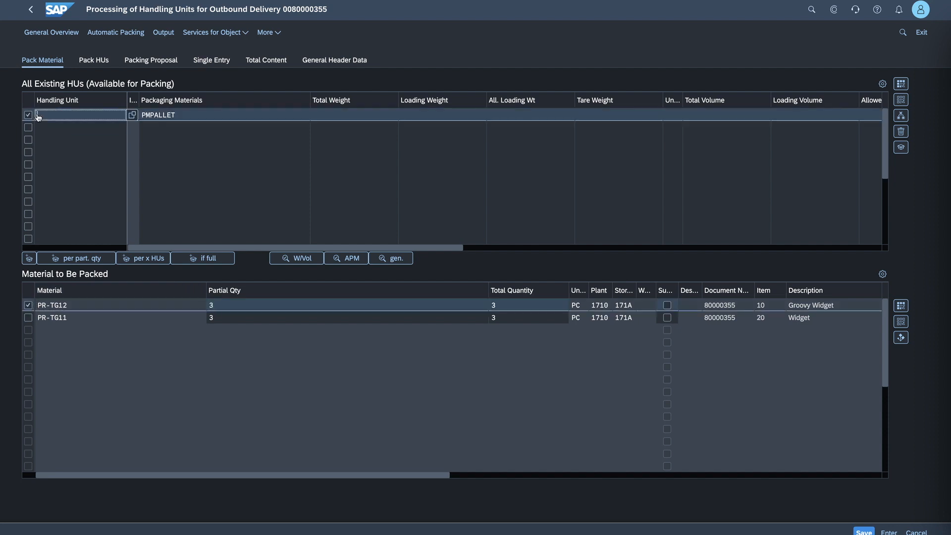
{"action": "left_click", "coordinate": [29, 260]}
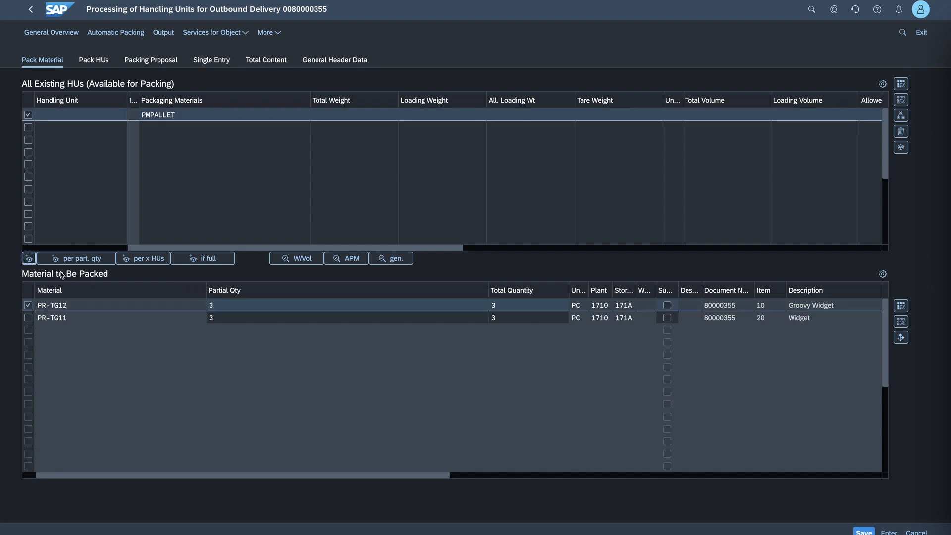
- Add a second PMPALLET handling unit, pack material PR-TG11 into it, and save the delivery
{"action": "left_click", "coordinate": [183, 127]}
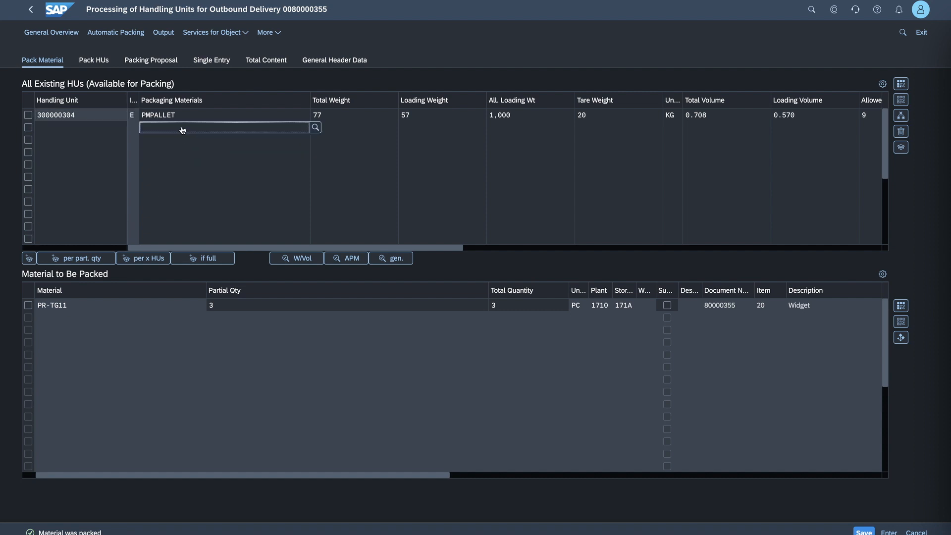
{"action": "type", "text": "PMPALLET"}
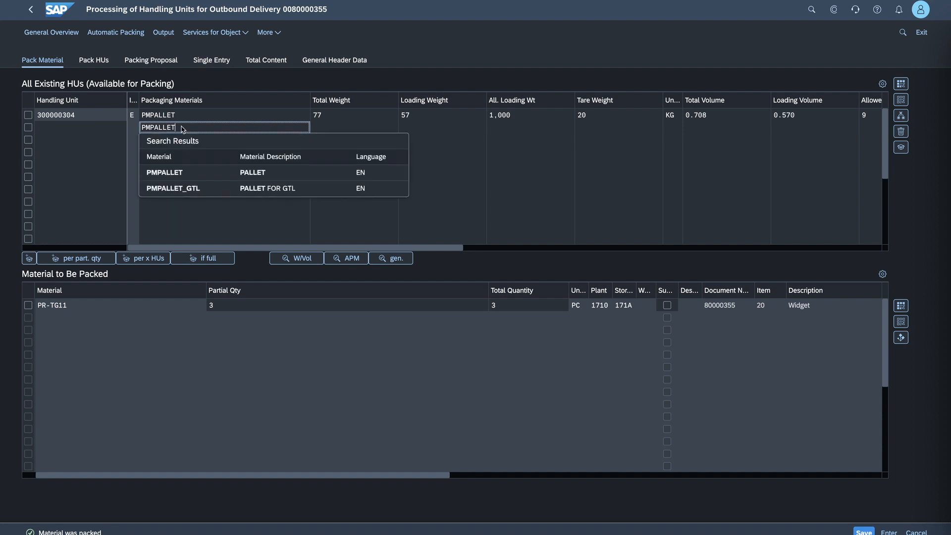
{"action": "left_click", "coordinate": [181, 173]}
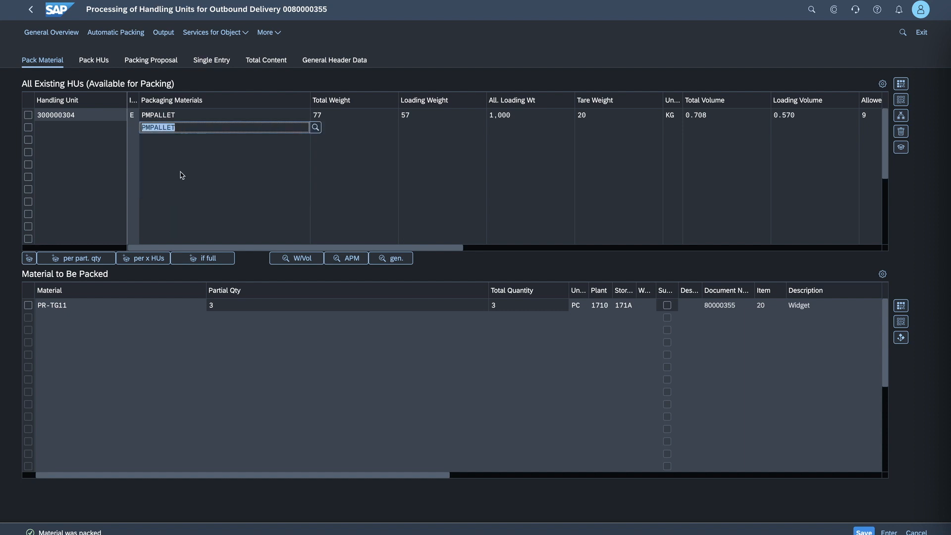
{"action": "left_click", "coordinate": [28, 305]}
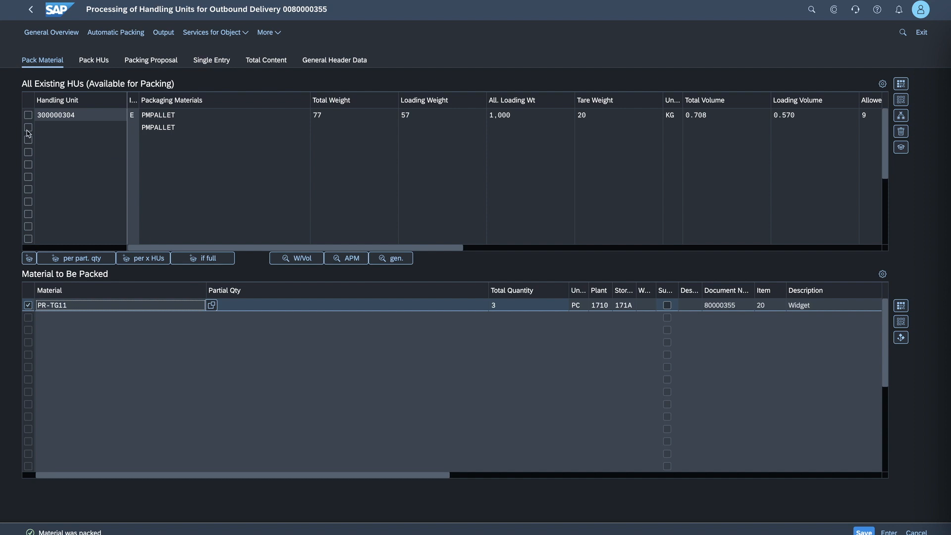
{"action": "left_click", "coordinate": [29, 127]}
{"action": "left_click", "coordinate": [29, 258]}
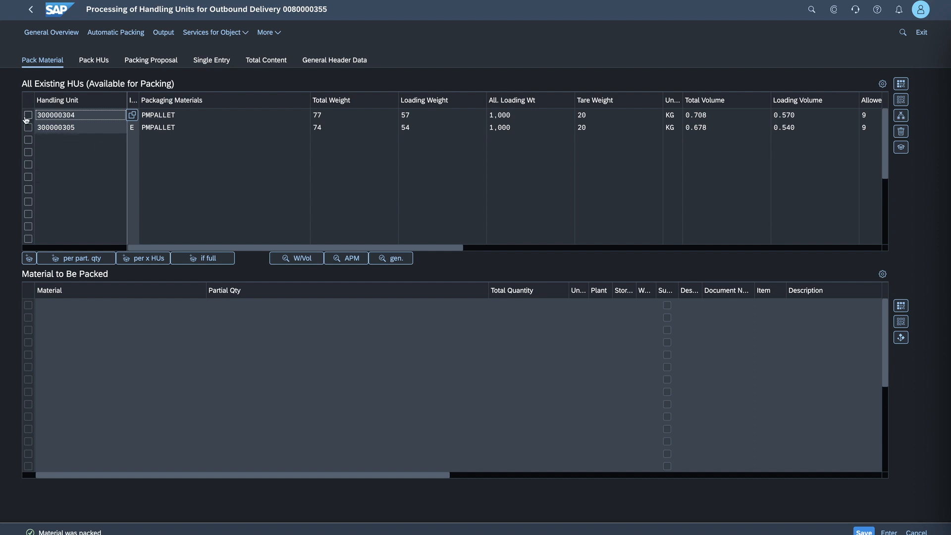
{"action": "left_click", "coordinate": [867, 530]}
{"action": "left_click", "coordinate": [864, 531]}
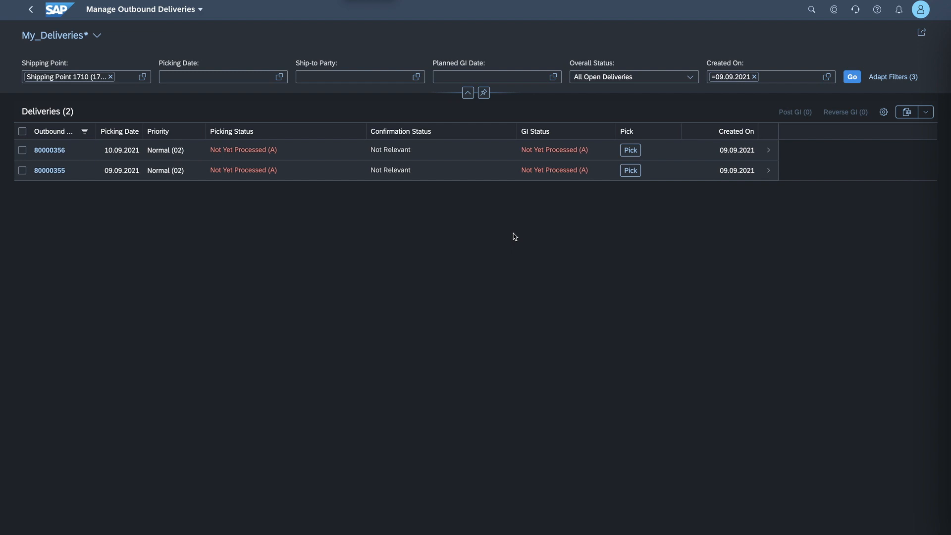
- Pick 5 PC of both items in the first listed delivery, save it, and return to the deliveries list
{"action": "left_click", "coordinate": [629, 150]}
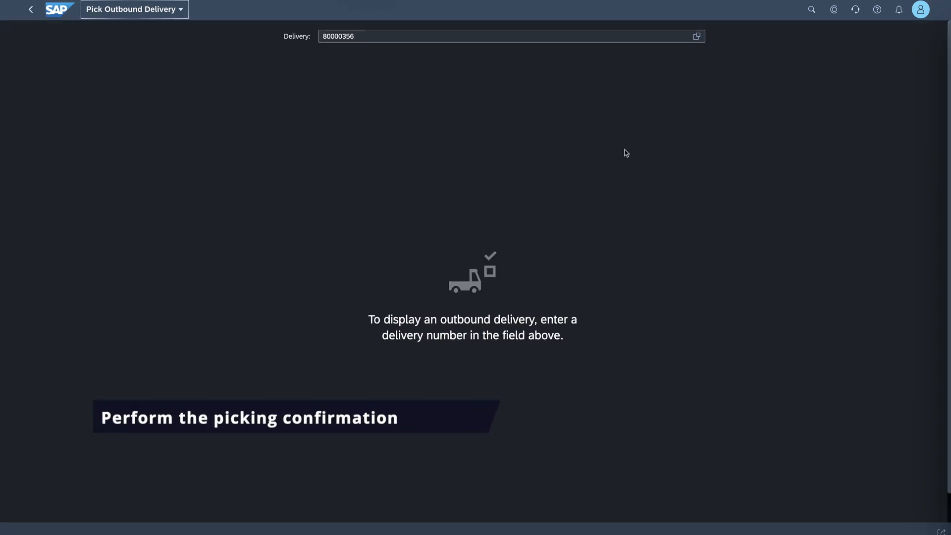
{"action": "left_click", "coordinate": [499, 348]}
{"action": "type", "text": "5"}
{"action": "left_click", "coordinate": [512, 367]}
{"action": "type", "text": "5"}
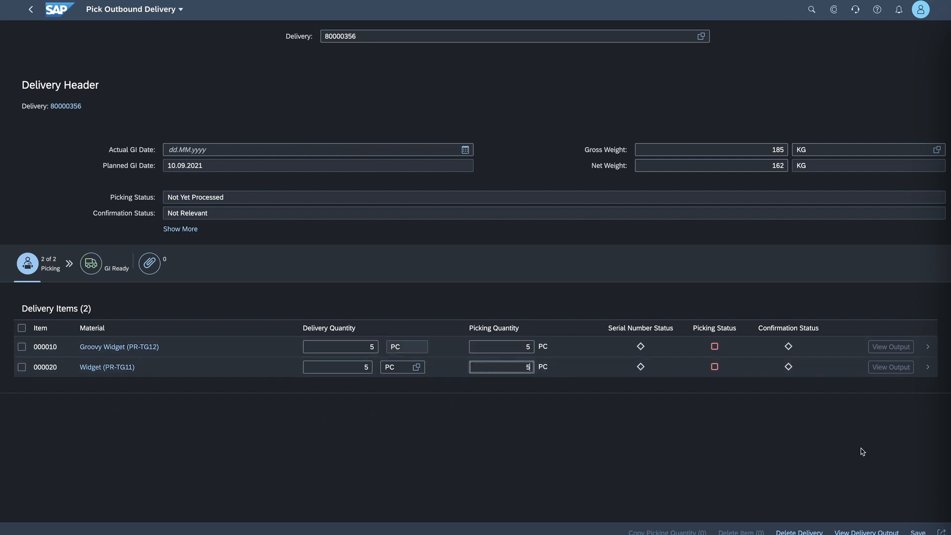
{"action": "left_click", "coordinate": [917, 531]}
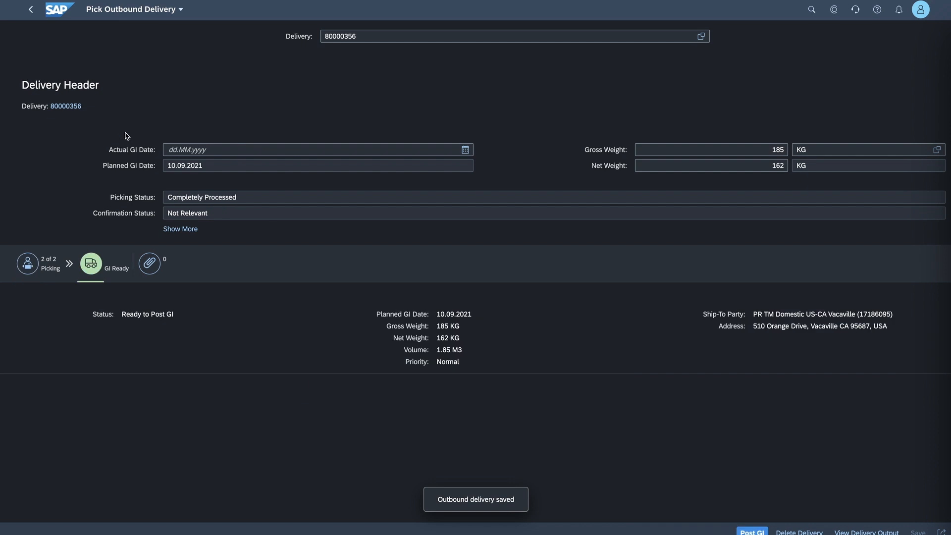
{"action": "left_click", "coordinate": [30, 9]}
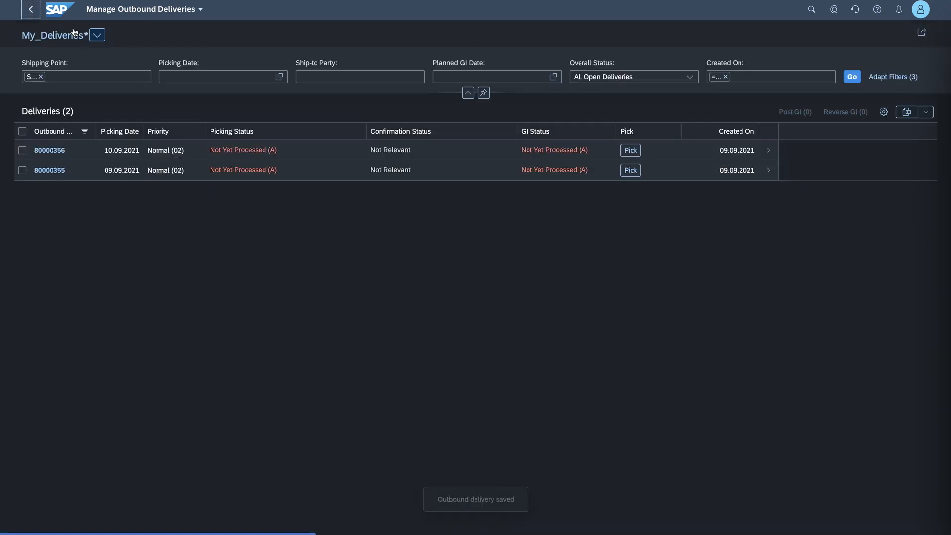
- Pick 3 PC of both items in the second listed delivery, save it, and return to the deliveries list
{"action": "left_click", "coordinate": [630, 171]}
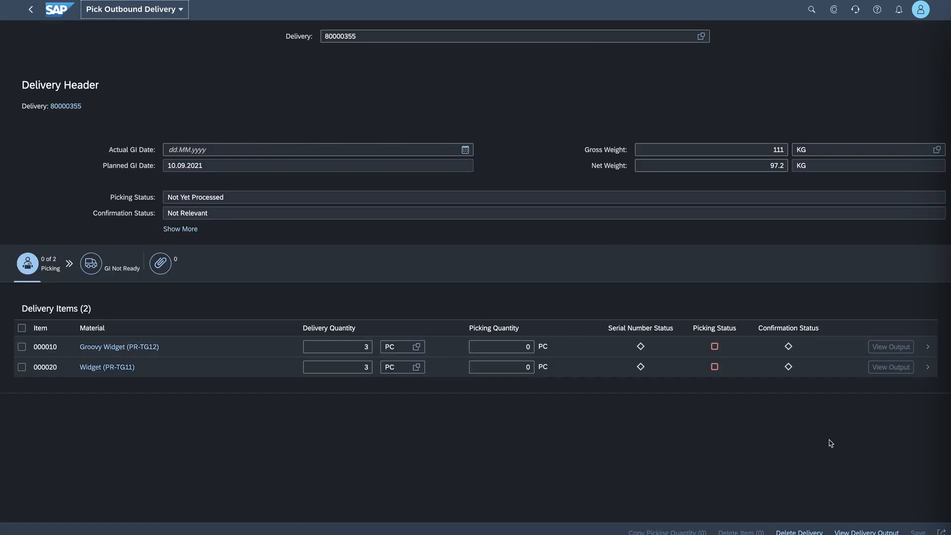
{"action": "left_click", "coordinate": [515, 347]}
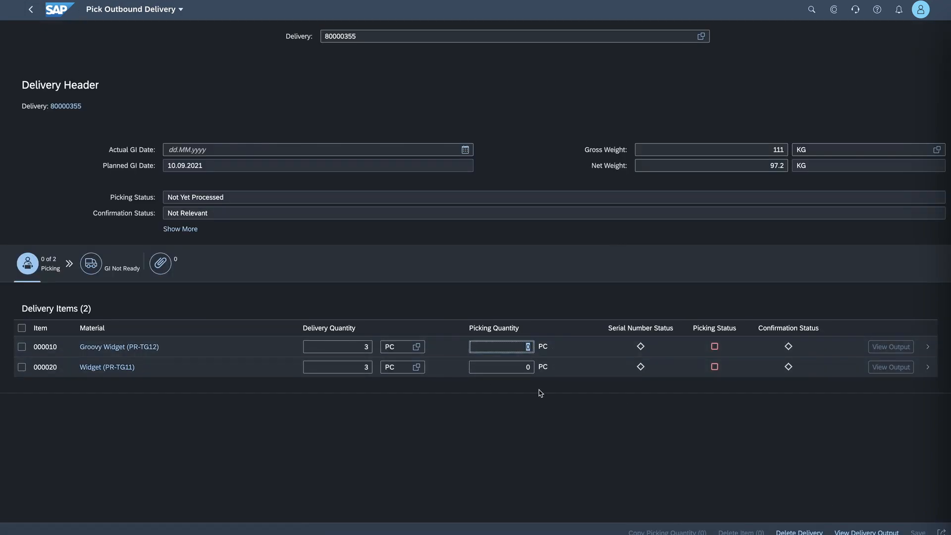
{"action": "type", "text": "3"}
{"action": "left_click", "coordinate": [515, 367]}
{"action": "type", "text": "3"}
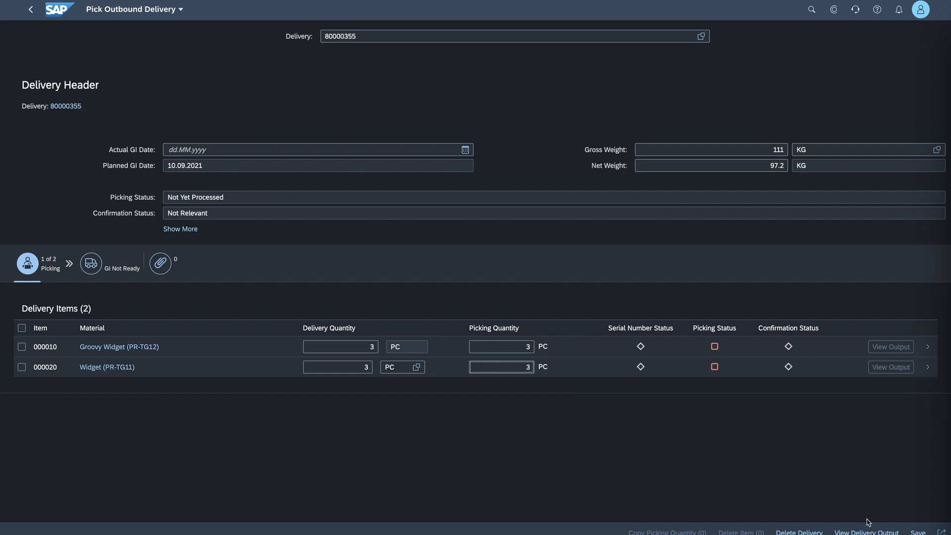
{"action": "left_click", "coordinate": [918, 532]}
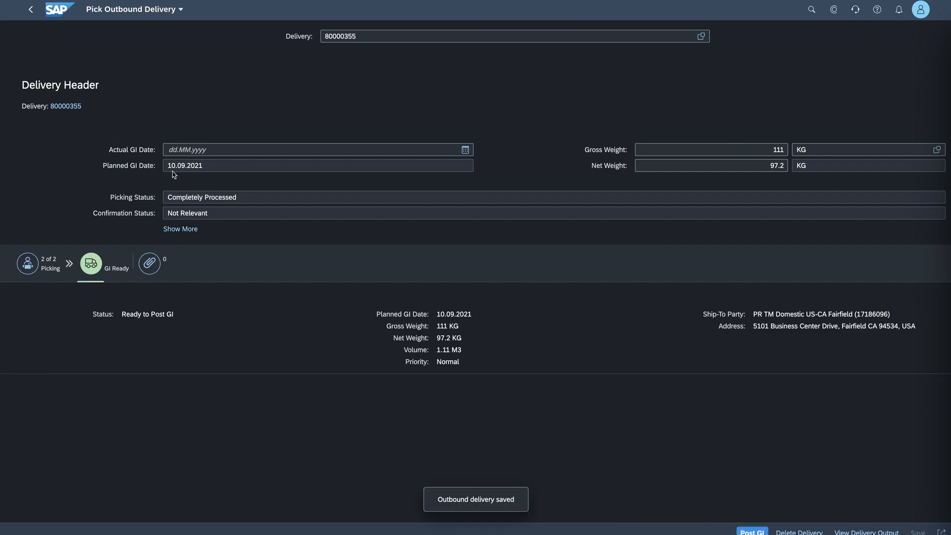
{"action": "left_click", "coordinate": [29, 10]}
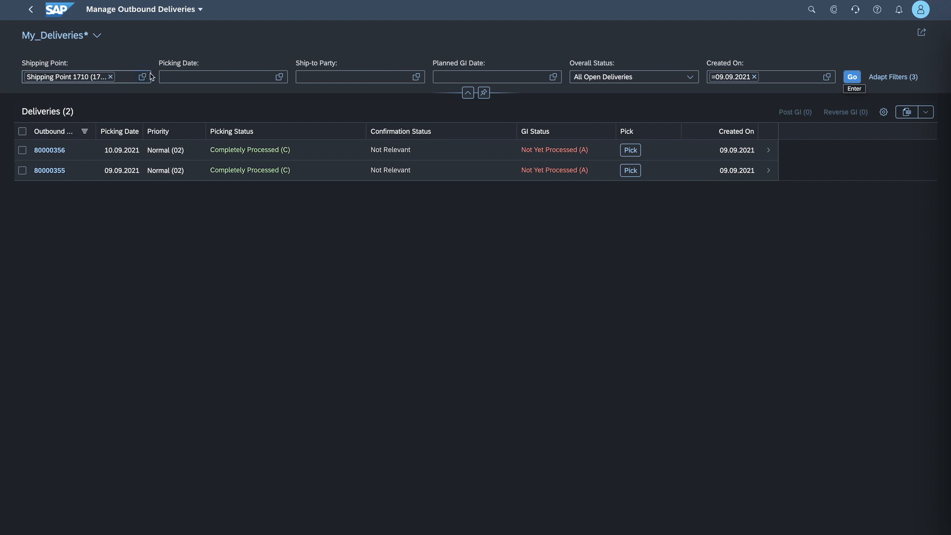
- Open Track Sales Orders from the home page and filter the list by the sales document number
{"action": "left_click", "coordinate": [59, 10]}
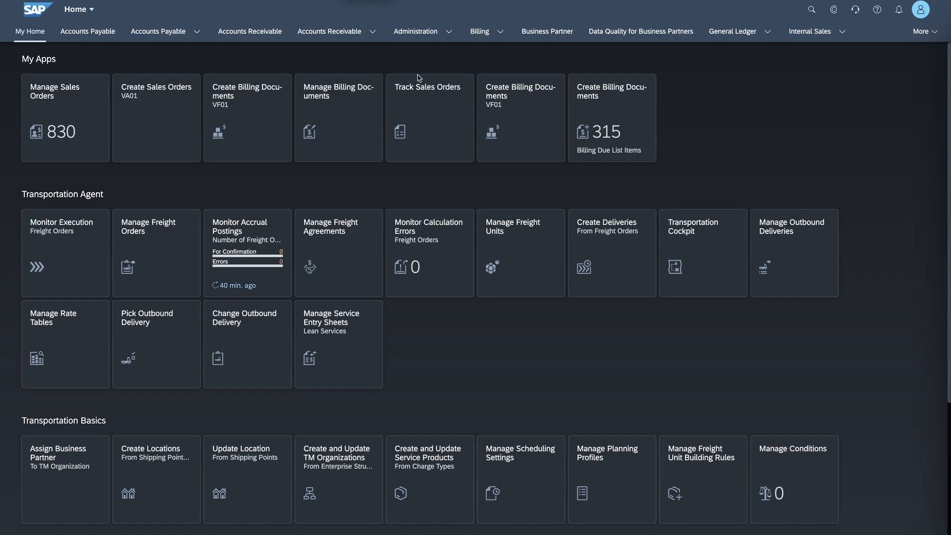
{"action": "left_click", "coordinate": [424, 104]}
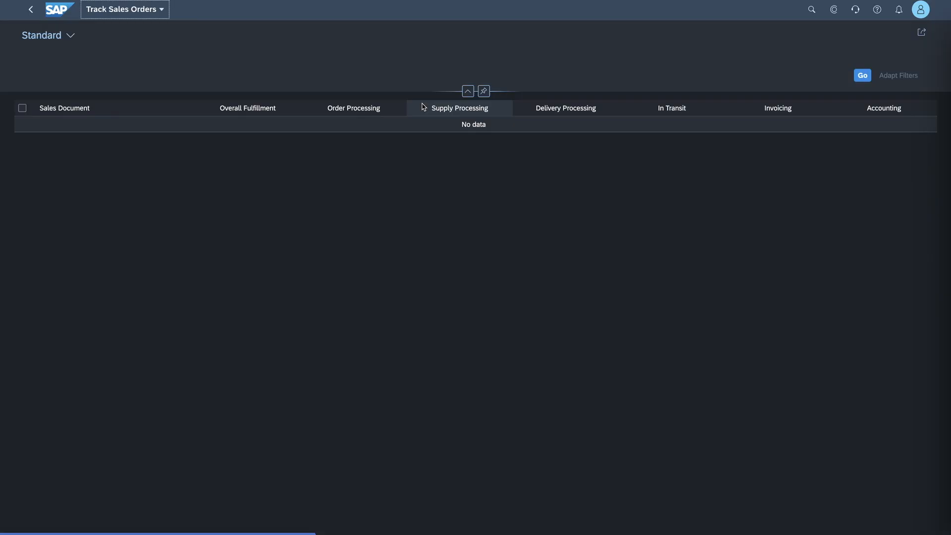
{"action": "left_click", "coordinate": [198, 77]}
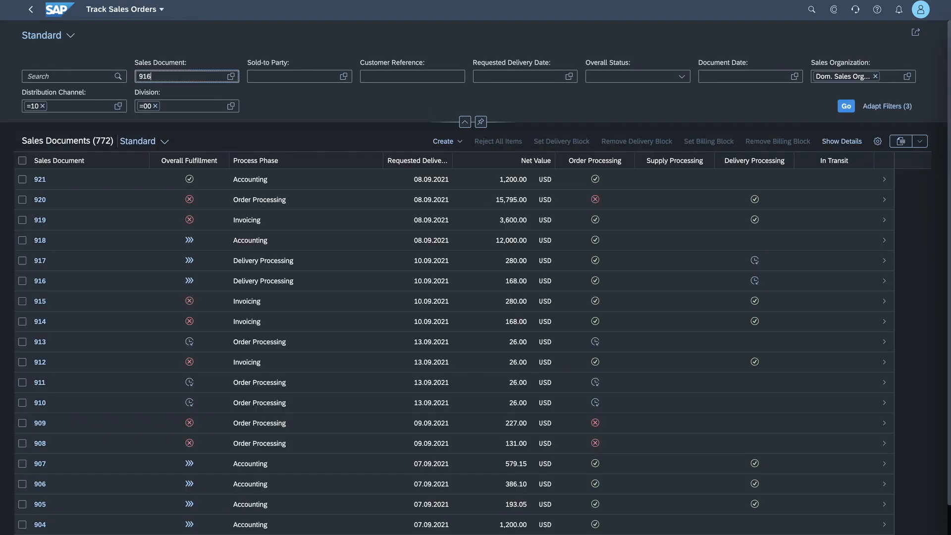
{"action": "key", "text": "Return"}
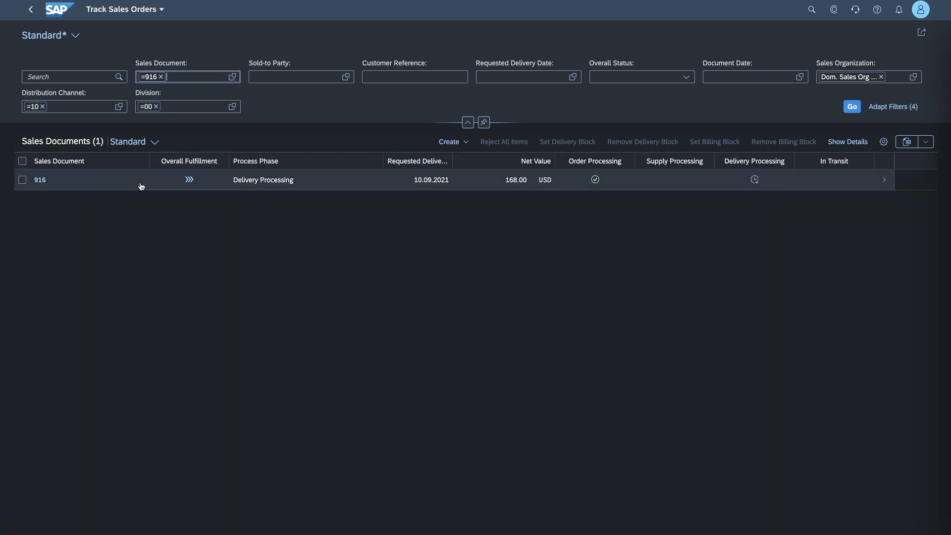
- Examine the filtered sales order's process flow through to the planned invoice and return to the home page
{"action": "left_click", "coordinate": [141, 186]}
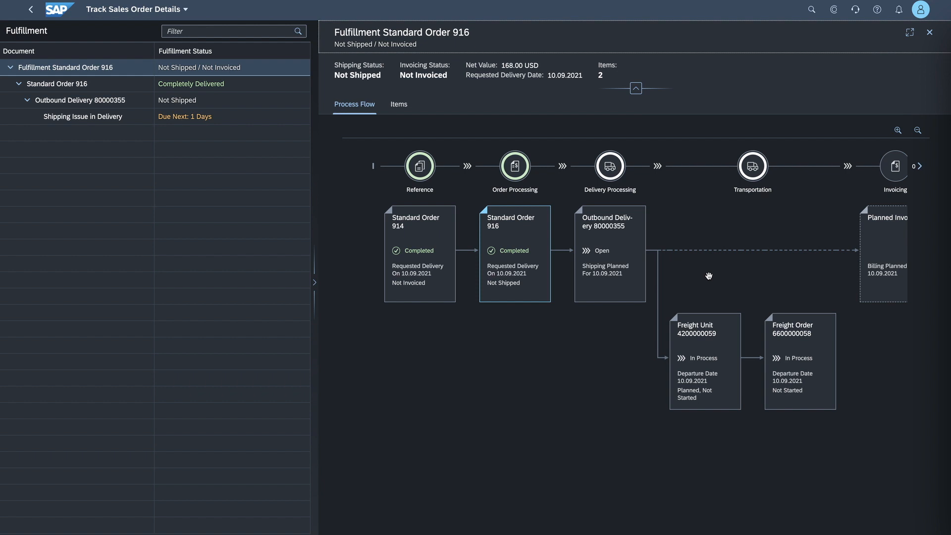
{"action": "left_click_drag", "start_coordinate": [739, 281], "coordinate": [706, 283]}
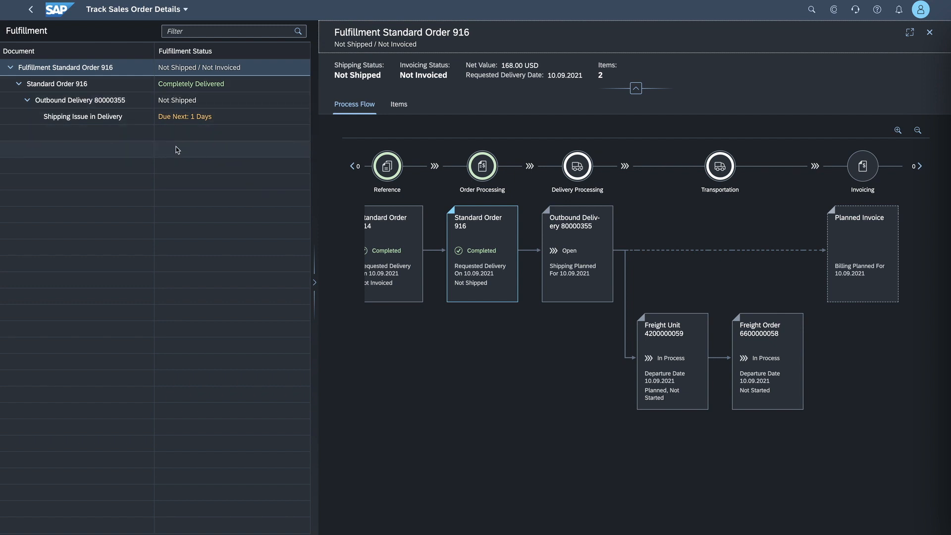
{"action": "left_click", "coordinate": [31, 10]}
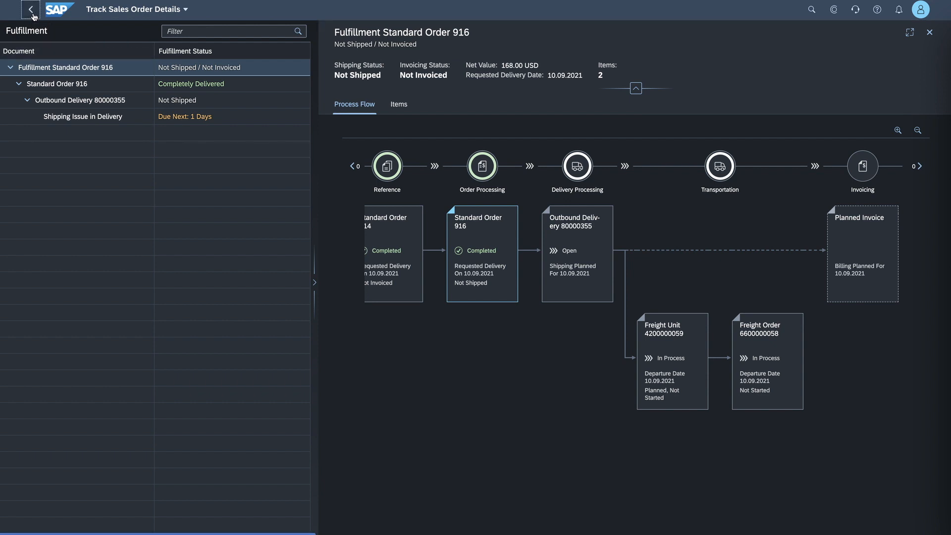
{"action": "left_click", "coordinate": [31, 10]}
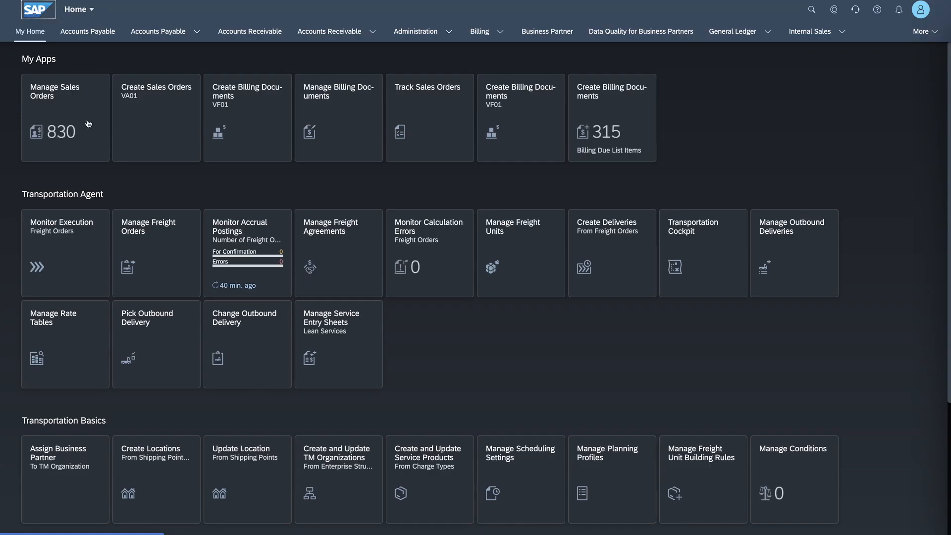
- Open Monitor Execution for freight orders and filter the list to only the Not Started execution status
{"action": "left_click", "coordinate": [47, 220]}
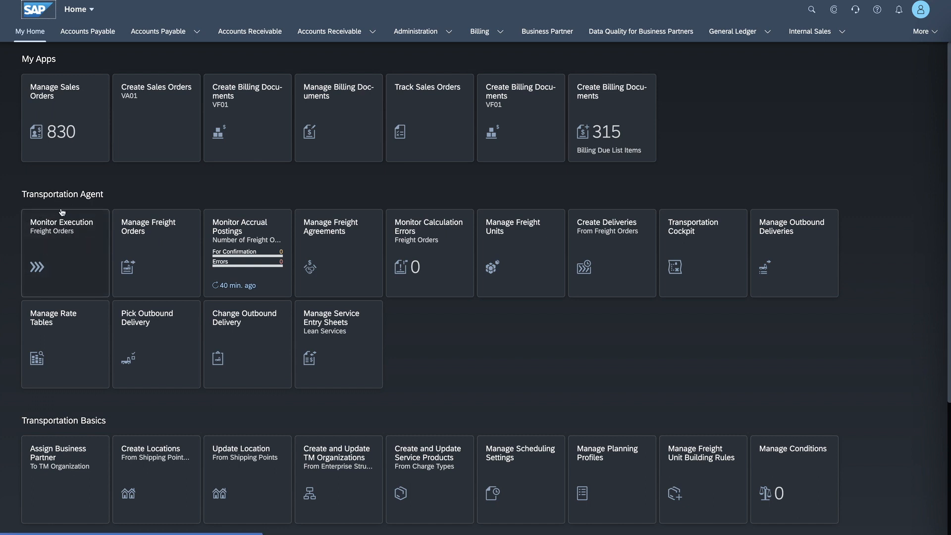
{"action": "left_click", "coordinate": [57, 239]}
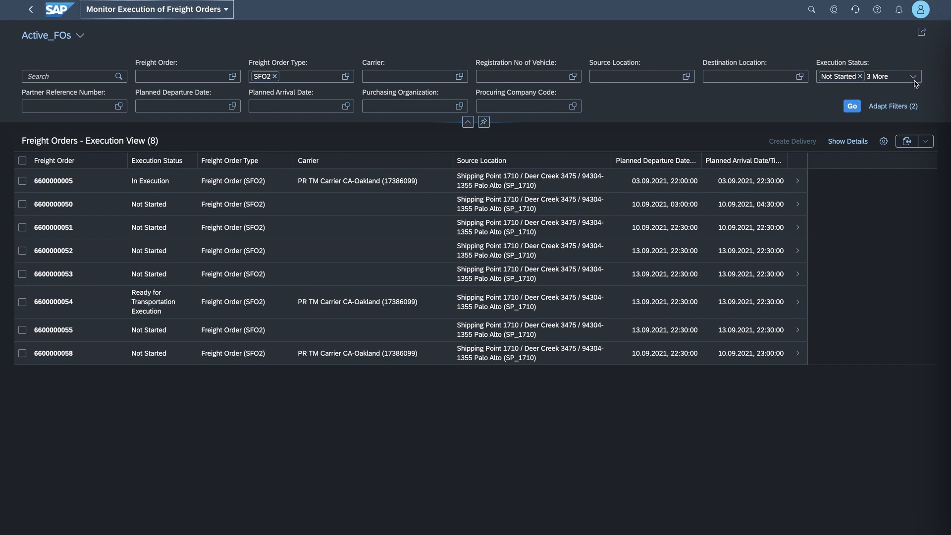
{"action": "left_click", "coordinate": [913, 79]}
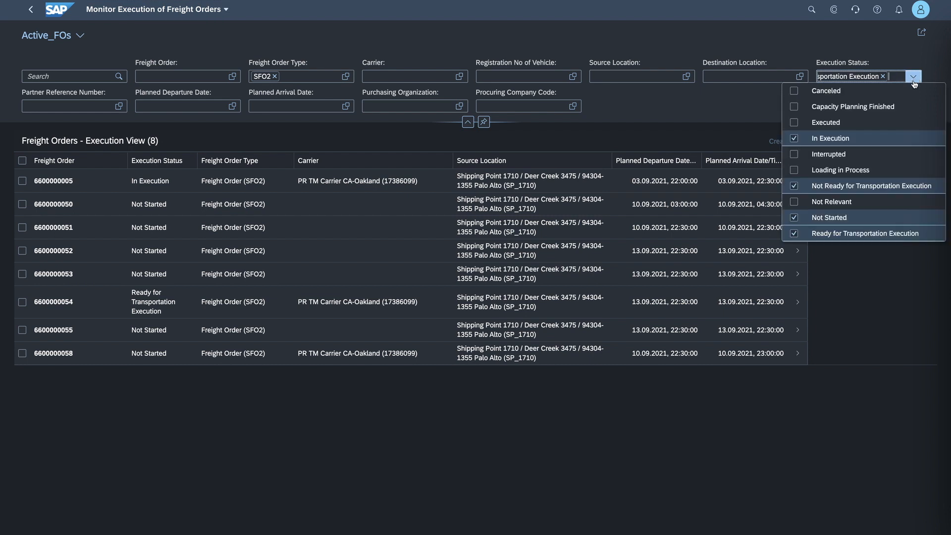
{"action": "left_click", "coordinate": [794, 139]}
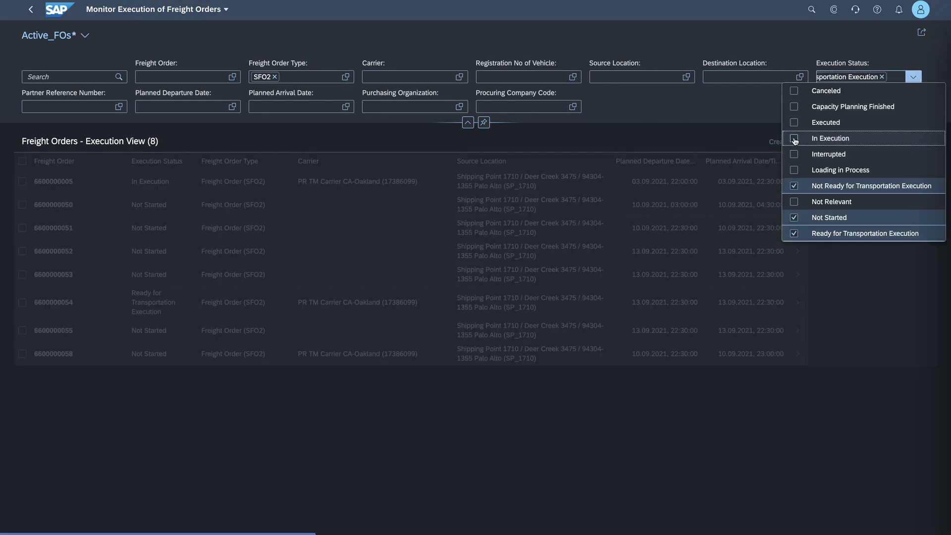
{"action": "left_click", "coordinate": [795, 187]}
{"action": "left_click", "coordinate": [793, 234]}
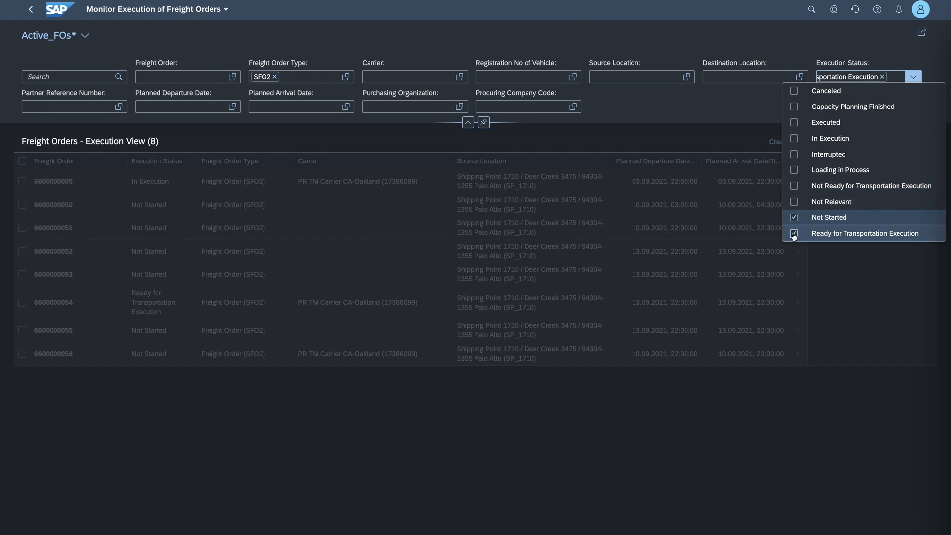
{"action": "left_click", "coordinate": [752, 118]}
{"action": "left_click", "coordinate": [850, 106]}
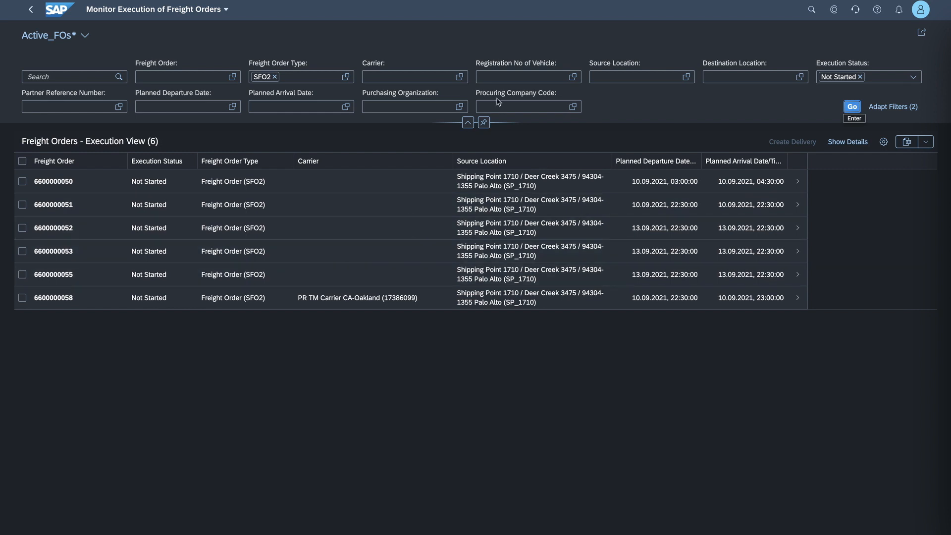
- Add a carrier filter condition of not empty and apply it to the freight orders list
{"action": "left_click", "coordinate": [459, 77]}
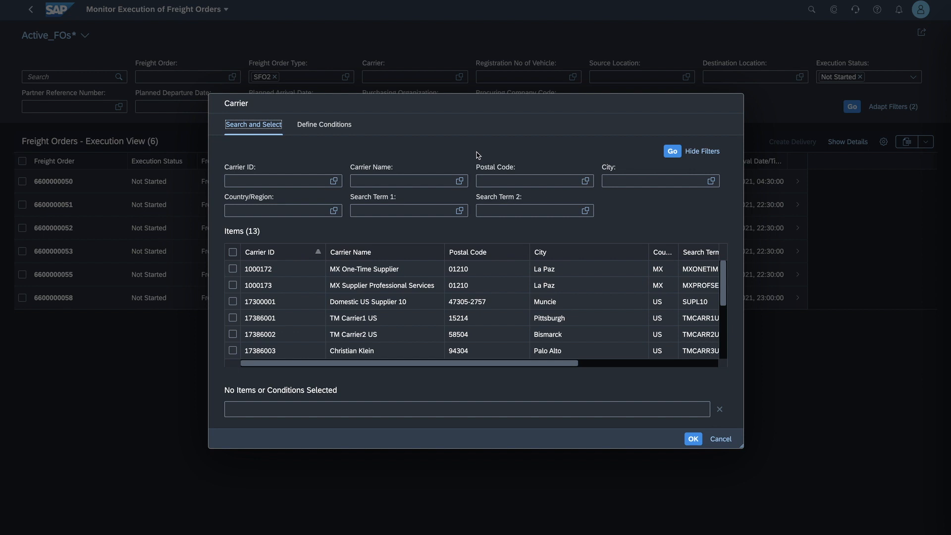
{"action": "left_click", "coordinate": [313, 131]}
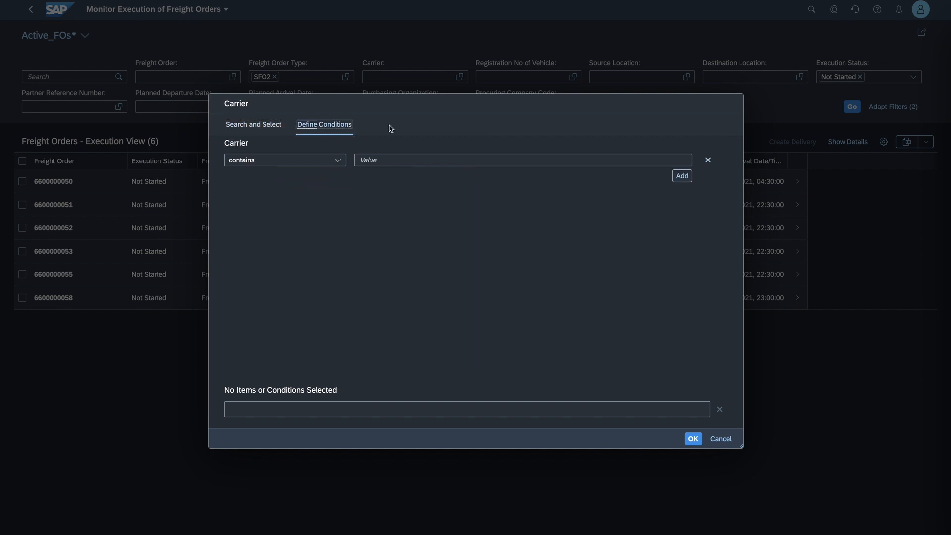
{"action": "left_click", "coordinate": [338, 161]}
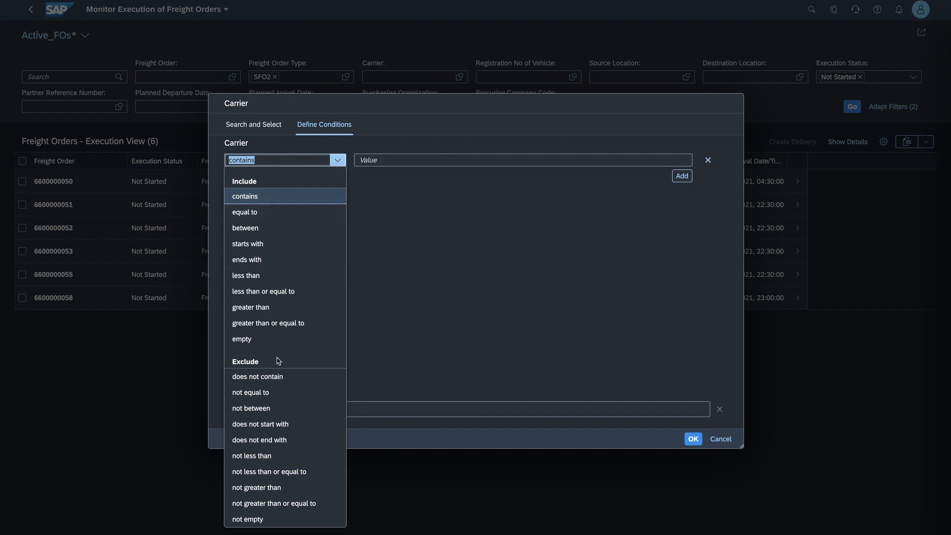
{"action": "left_click", "coordinate": [270, 519]}
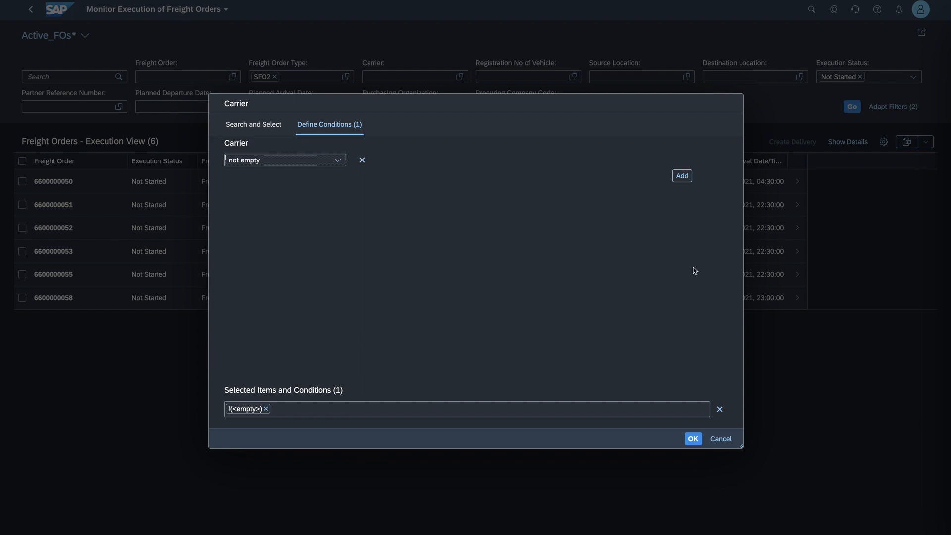
{"action": "left_click", "coordinate": [692, 438]}
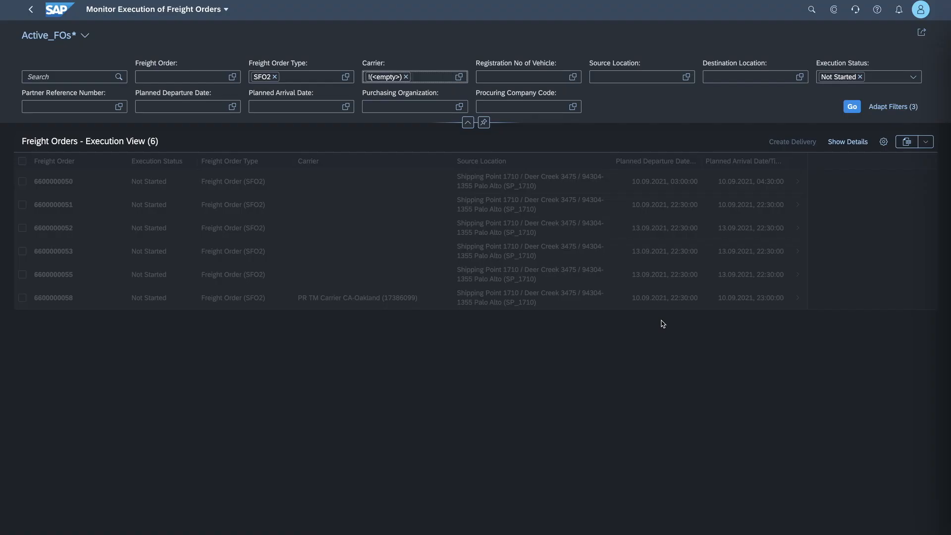
{"action": "left_click", "coordinate": [854, 112]}
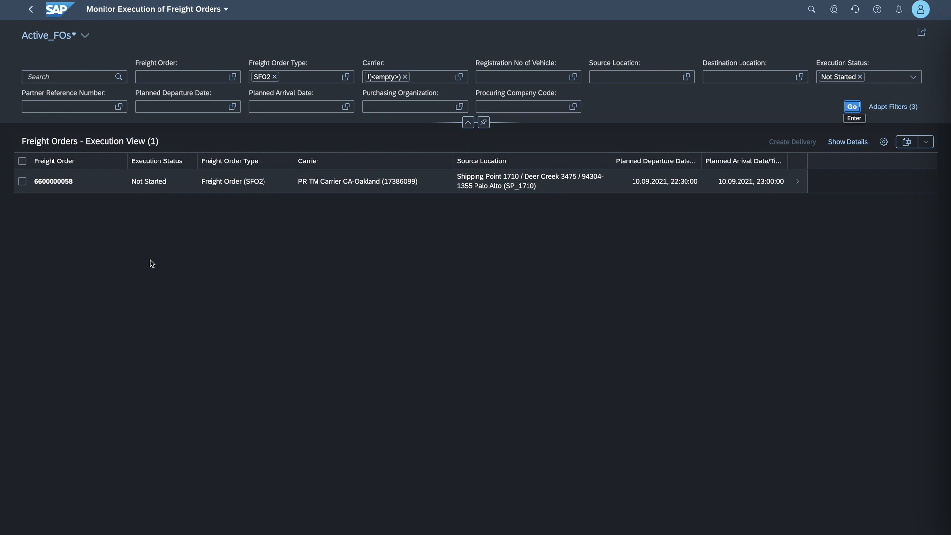
- Open the filtered freight order, review its items and stages, and display its general data
{"action": "left_click", "coordinate": [81, 185]}
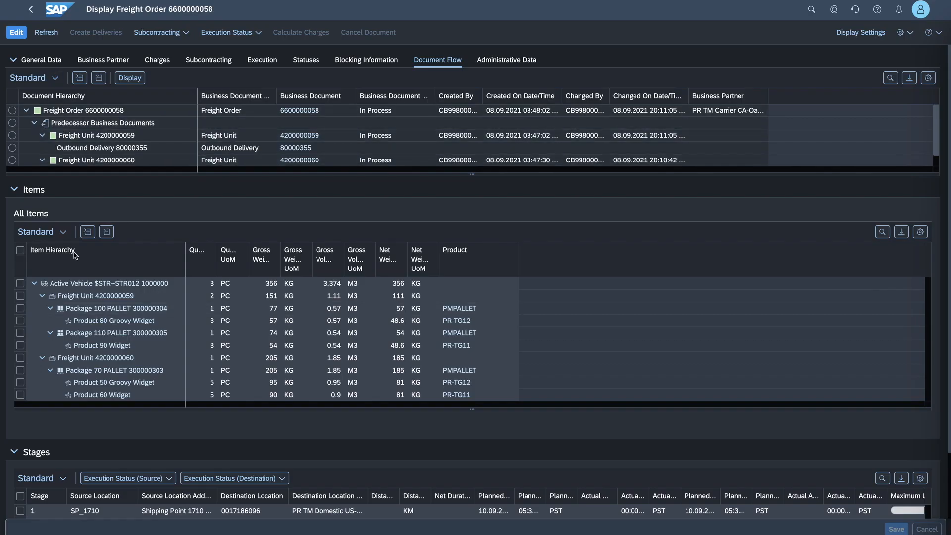
{"action": "left_click", "coordinate": [13, 60]}
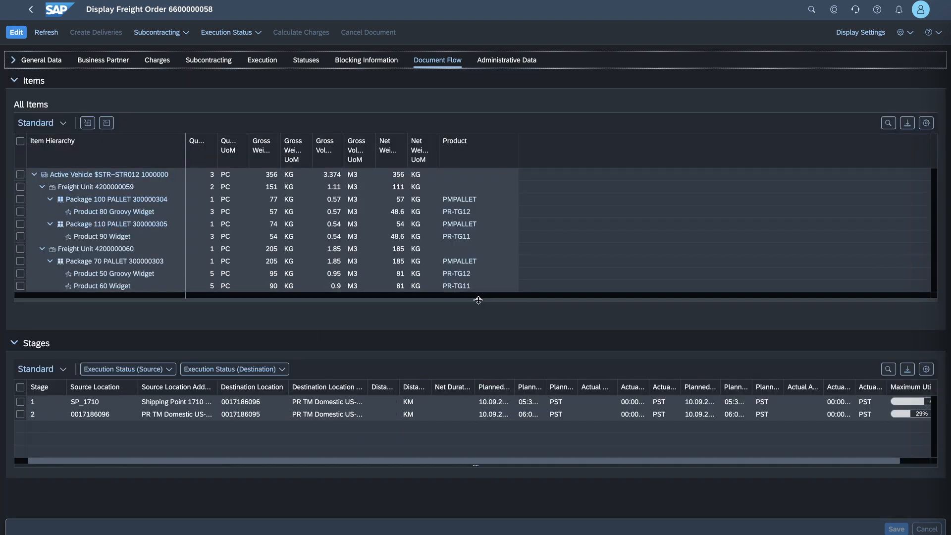
{"action": "left_click_drag", "start_coordinate": [478, 300], "coordinate": [476, 326]}
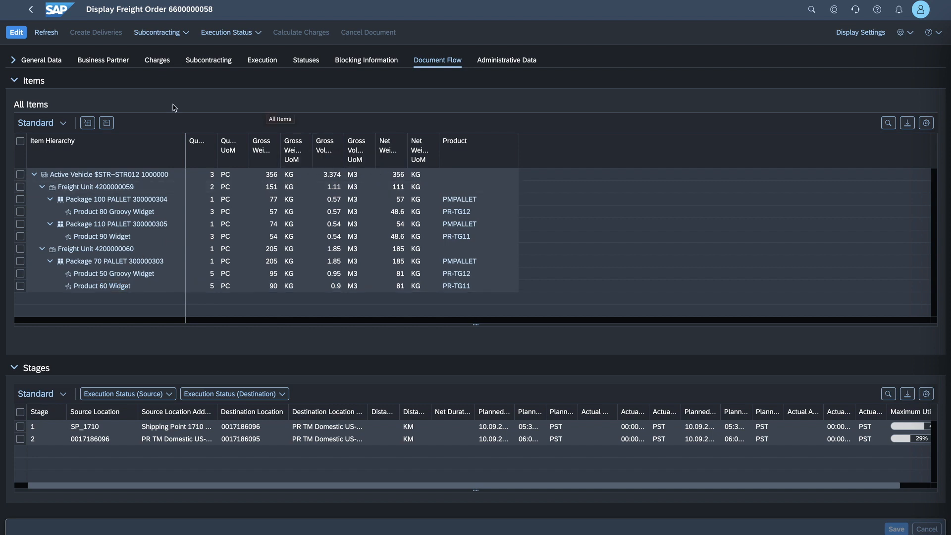
{"action": "left_click", "coordinate": [14, 60]}
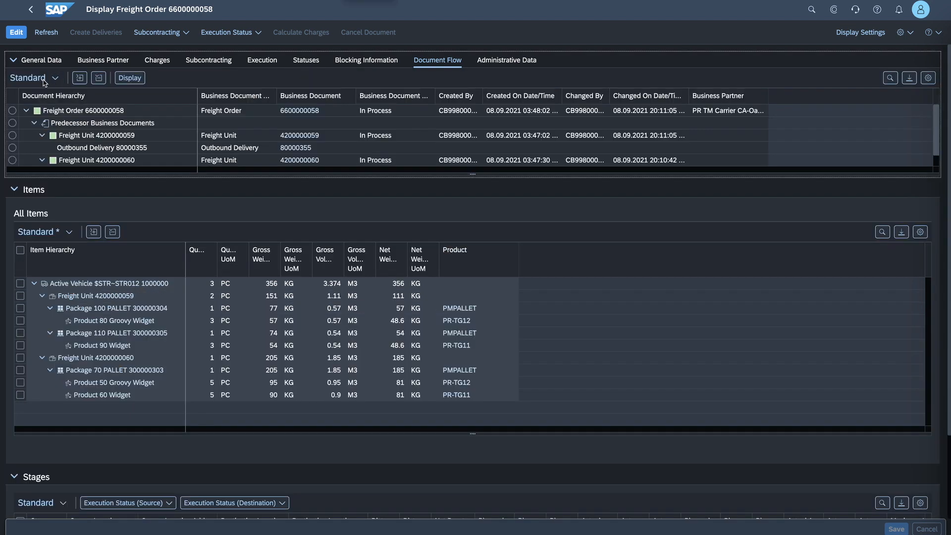
{"action": "left_click", "coordinate": [29, 61]}
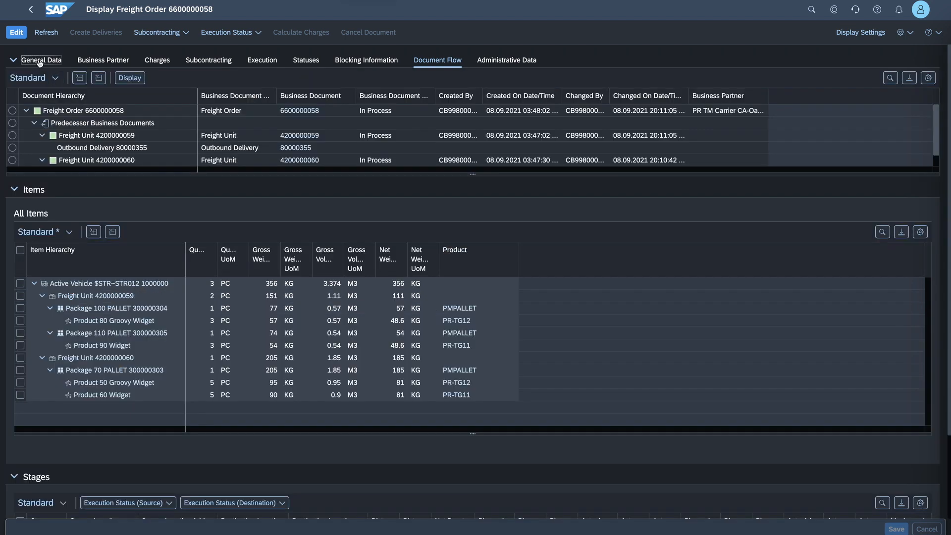
{"action": "left_click", "coordinate": [42, 65]}
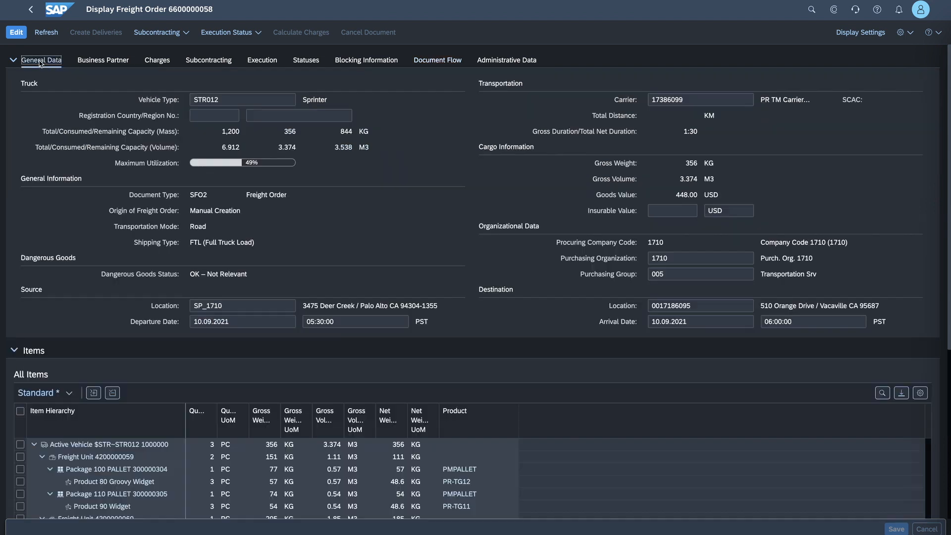
- Edit the freight order, set the truck's registration country to US and registration number to SAP-001, and save
{"action": "left_click", "coordinate": [16, 32]}
{"action": "left_click", "coordinate": [213, 116]}
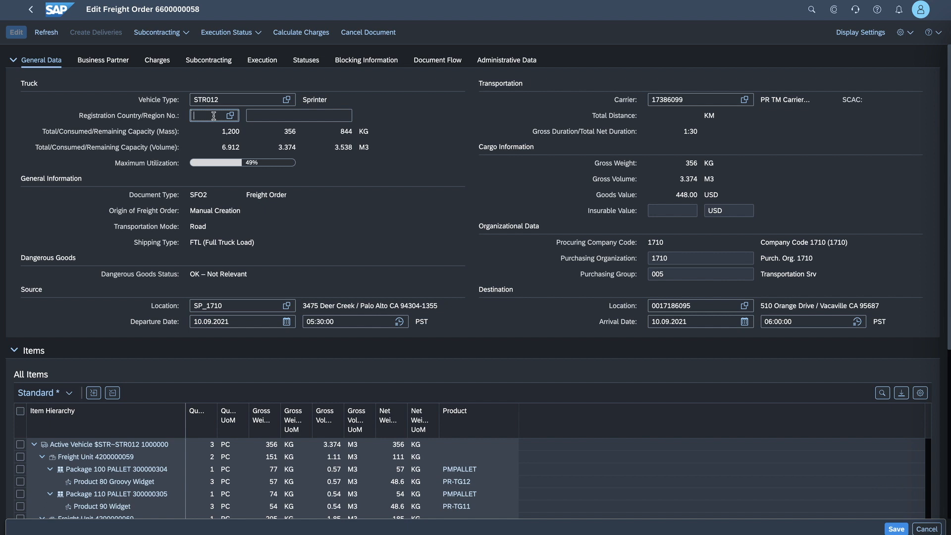
{"action": "type", "text": "US"}
{"action": "left_click", "coordinate": [258, 116]}
{"action": "type", "text": "SAP-001"}
{"action": "key", "text": "Return"}
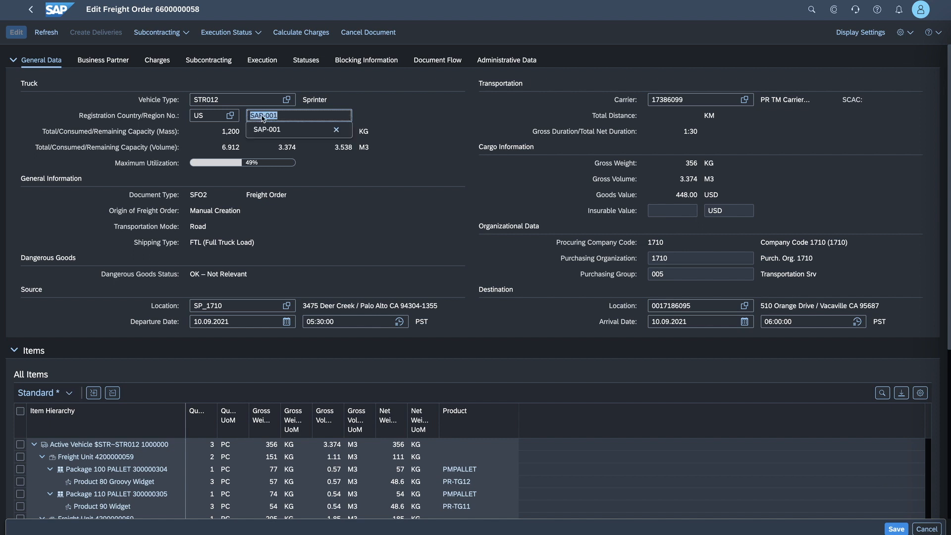
{"action": "left_click", "coordinate": [384, 121]}
{"action": "scroll", "coordinate": [387, 123], "scroll_direction": "down", "scroll_amount": 1}
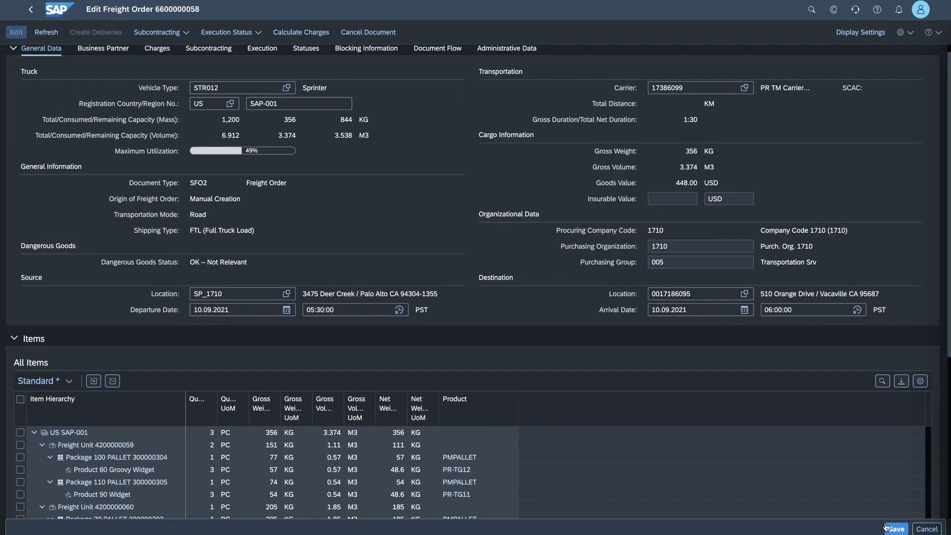
{"action": "left_click", "coordinate": [912, 525]}
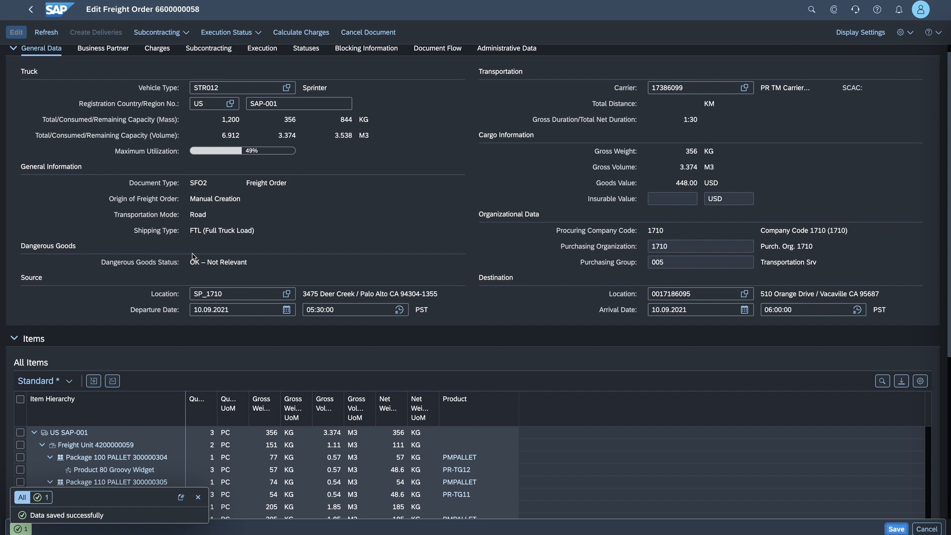
{"action": "left_click", "coordinate": [198, 497]}
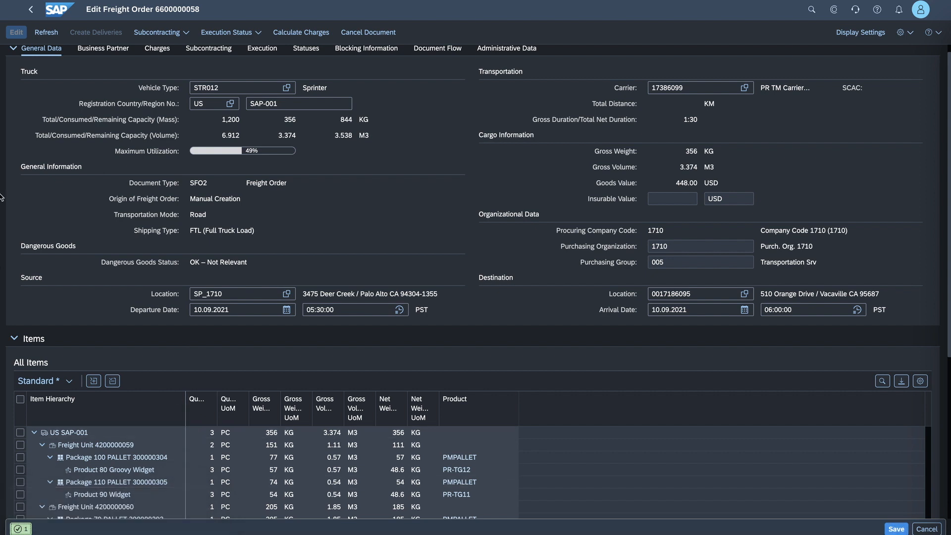
- Examine the freight order's statuses, the stages' destination addresses and the available source execution status options with the items collapsed
{"action": "scroll", "coordinate": [108, 134], "scroll_direction": "up", "scroll_amount": 1}
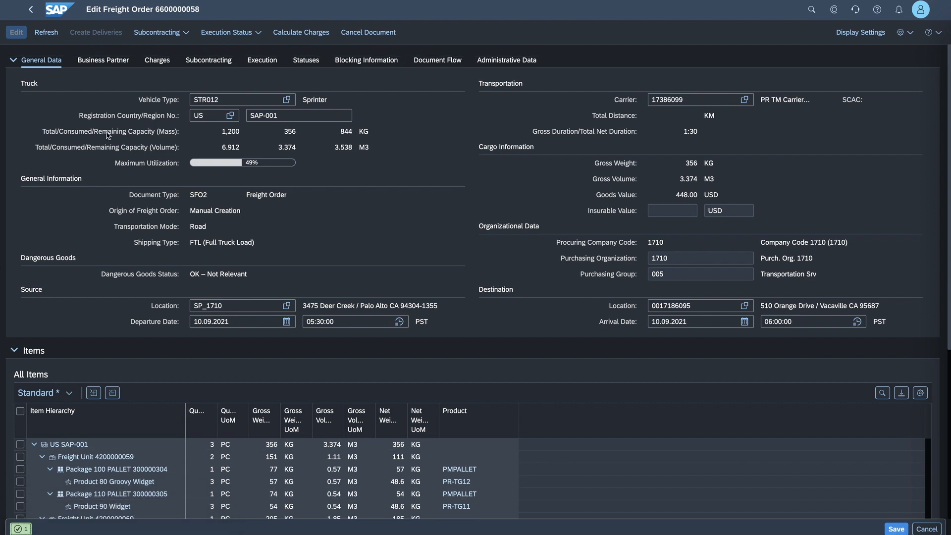
{"action": "left_click", "coordinate": [12, 60]}
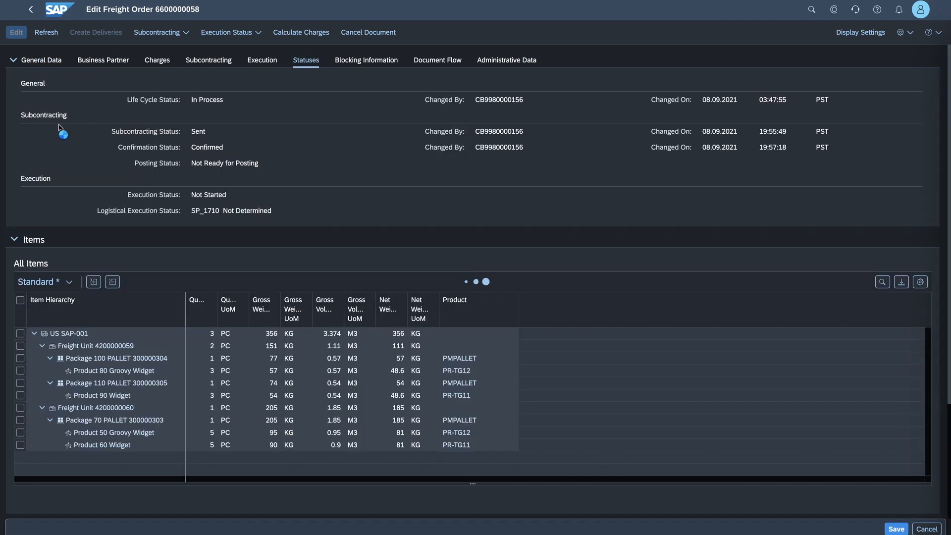
{"action": "left_click", "coordinate": [14, 239]}
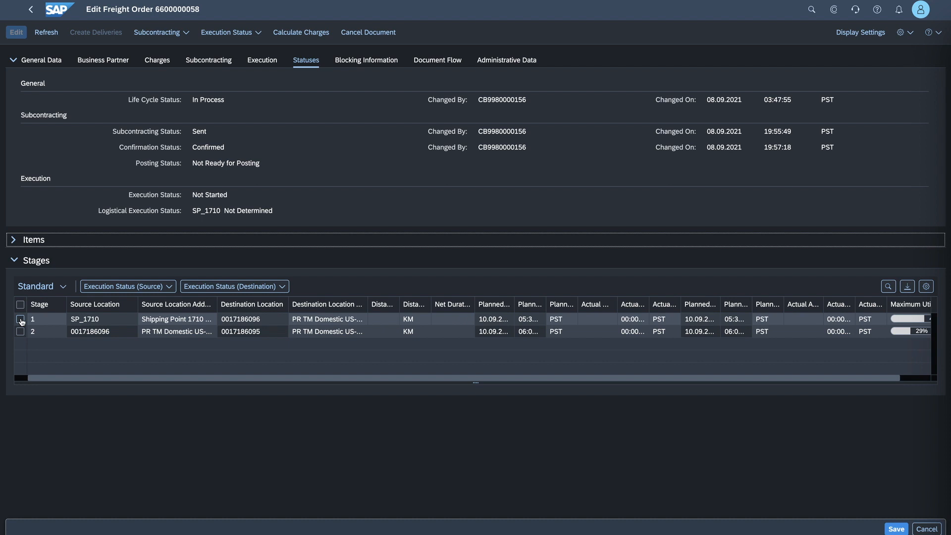
{"action": "left_click", "coordinate": [86, 320]}
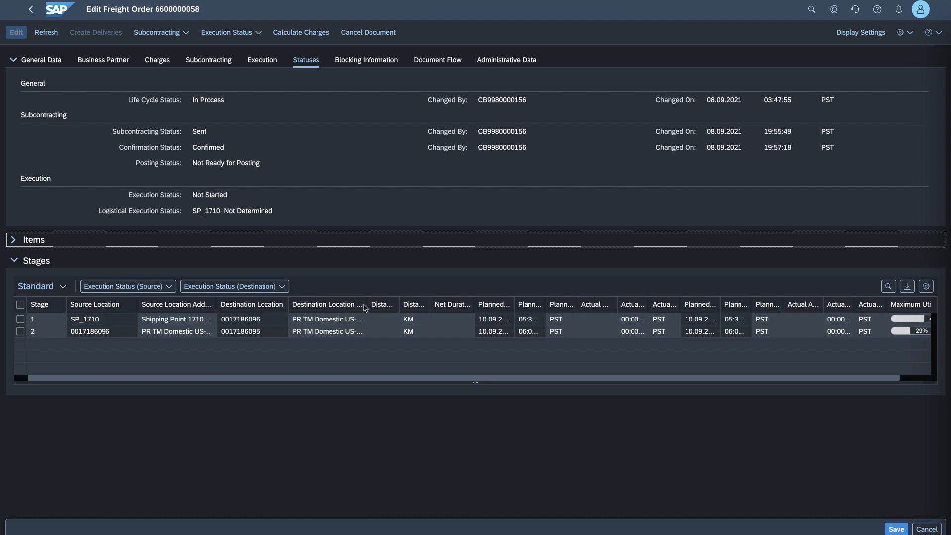
{"action": "left_click_drag", "start_coordinate": [366, 304], "coordinate": [433, 304]}
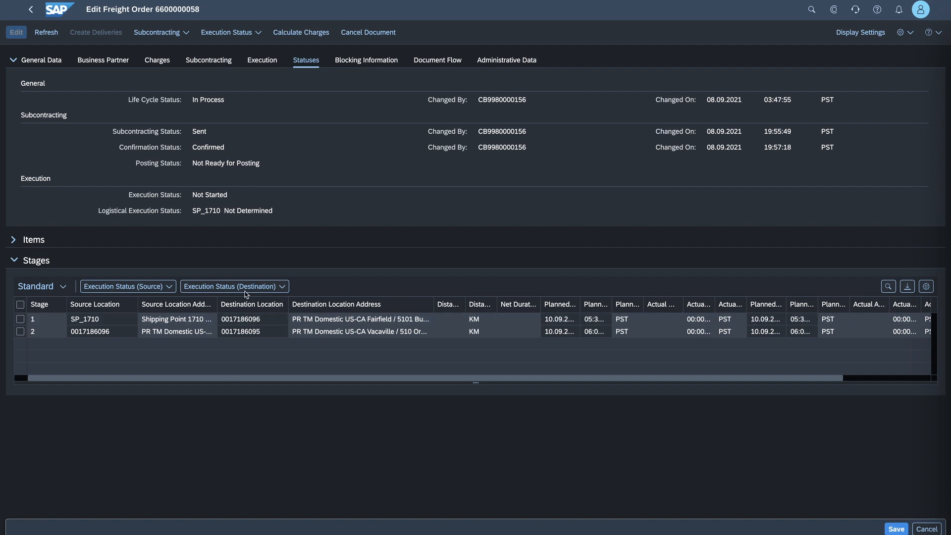
{"action": "left_click", "coordinate": [137, 290]}
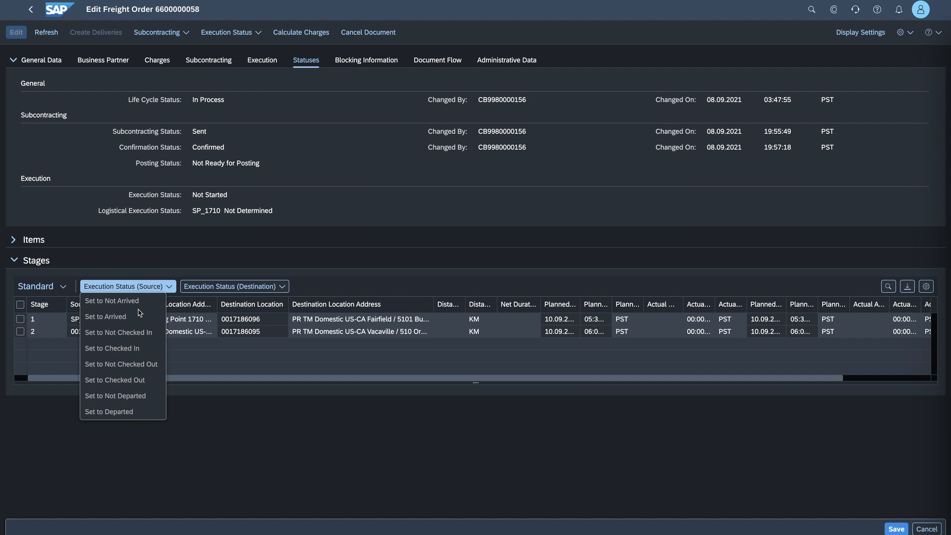
{"action": "left_click", "coordinate": [42, 425]}
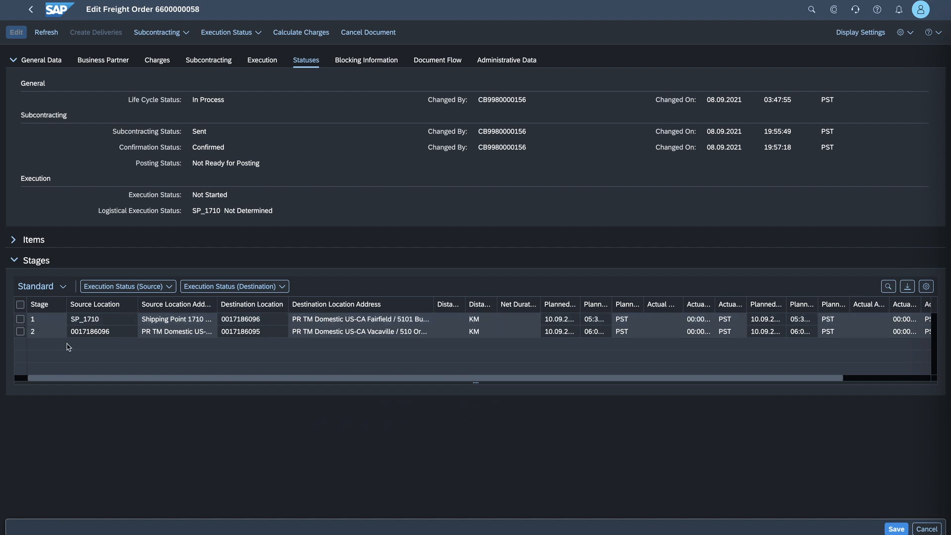
{"action": "left_click", "coordinate": [81, 331]}
- Set the freight order's execution status to Ready for Transportation Execution and dismiss the messages
{"action": "left_click", "coordinate": [231, 34]}
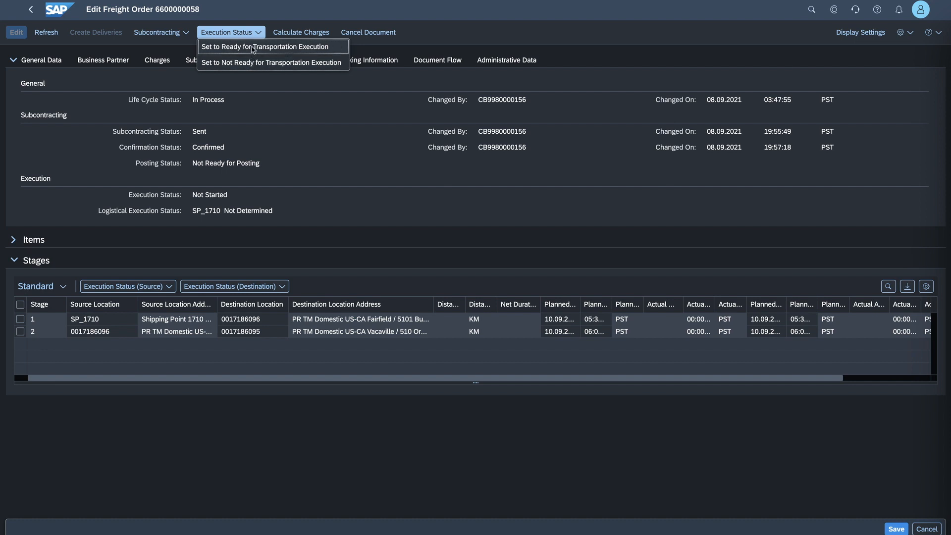
{"action": "left_click", "coordinate": [217, 47]}
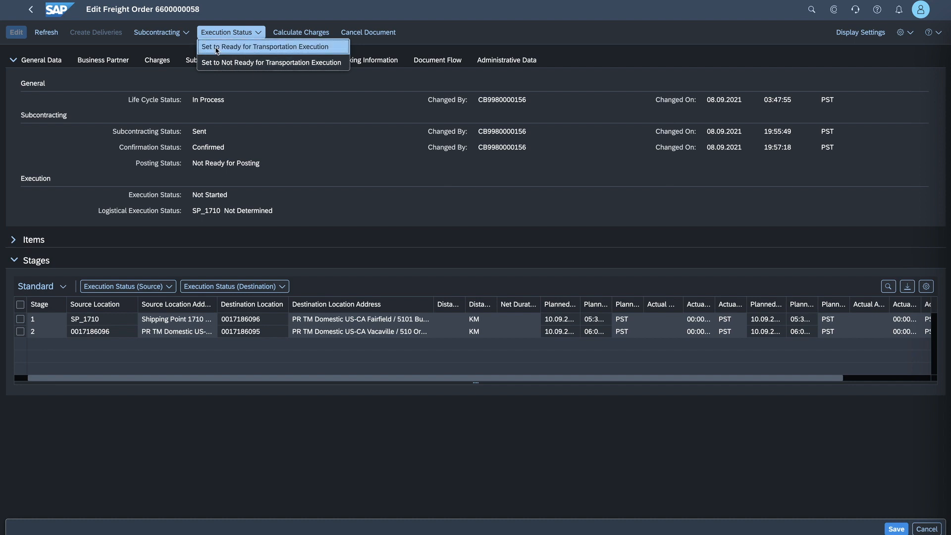
{"action": "left_click", "coordinate": [216, 48]}
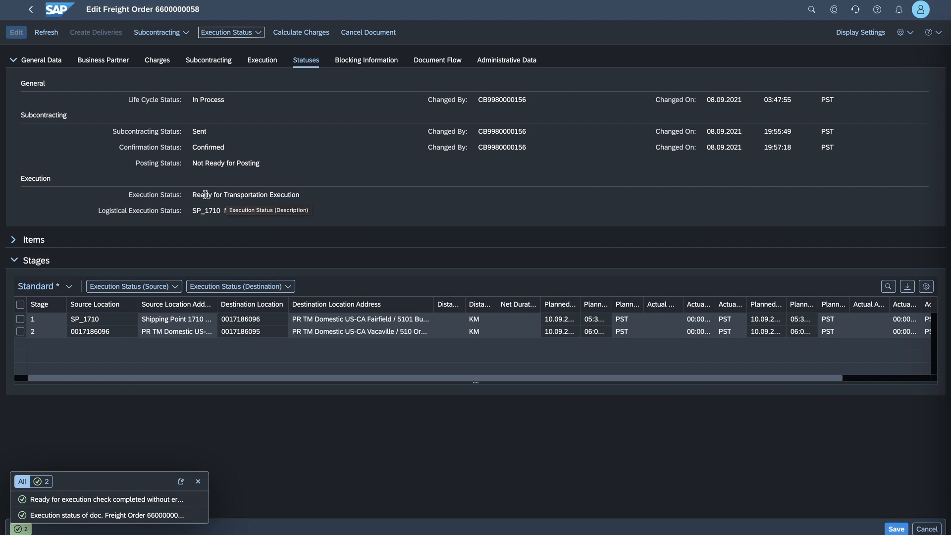
{"action": "left_click", "coordinate": [198, 480]}
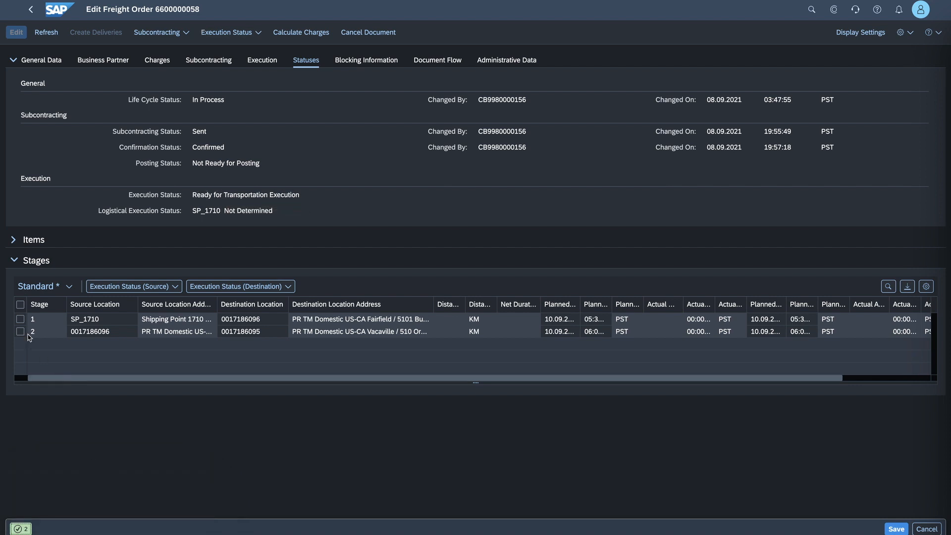
- Select stage 1 of the freight order and open its source execution status options
{"action": "left_click", "coordinate": [20, 319]}
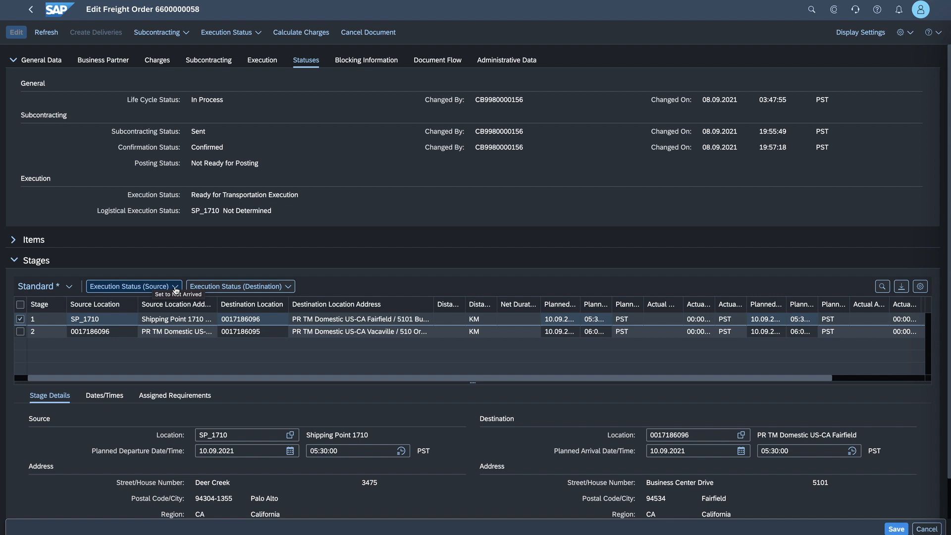
{"action": "left_click", "coordinate": [175, 287]}
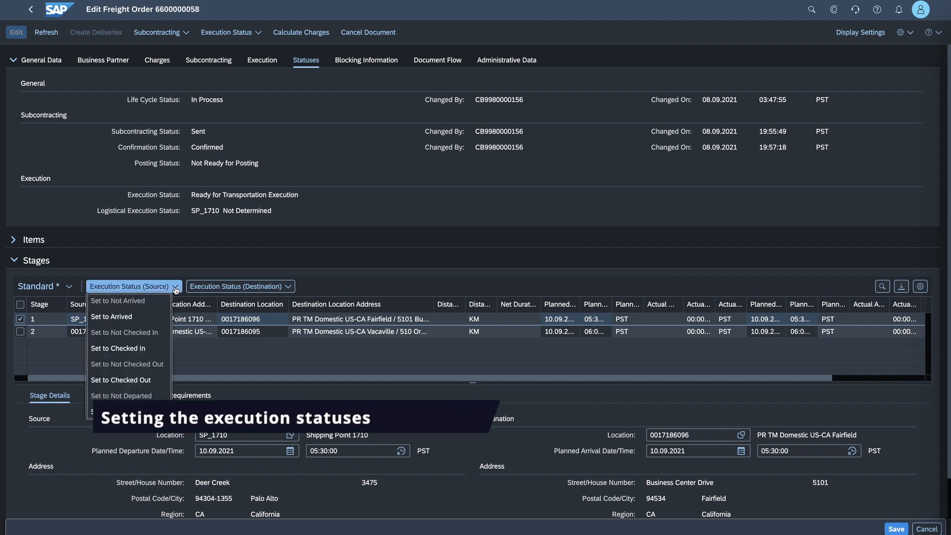
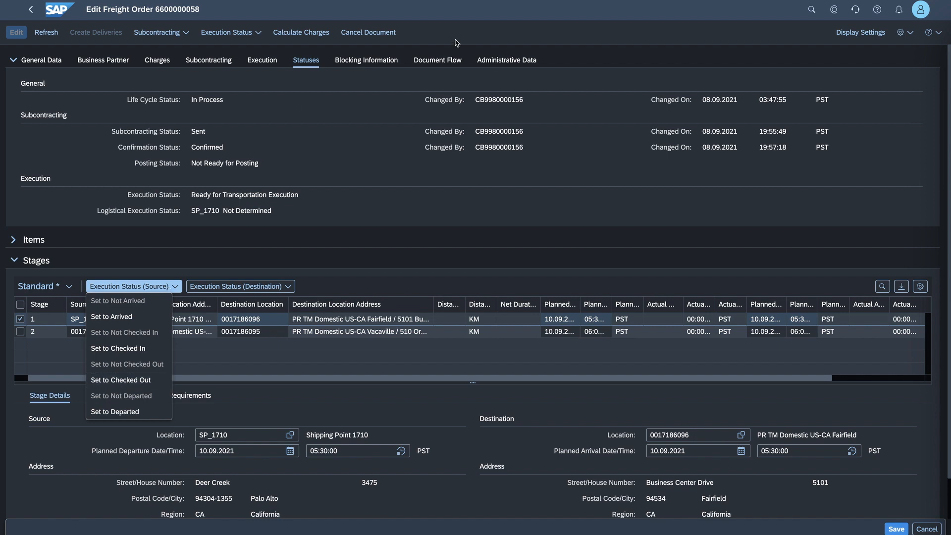
- Save the freight order and refresh the Monitor Accrual Postings figures on the home page
{"action": "left_click", "coordinate": [456, 43]}
{"action": "left_click", "coordinate": [895, 529]}
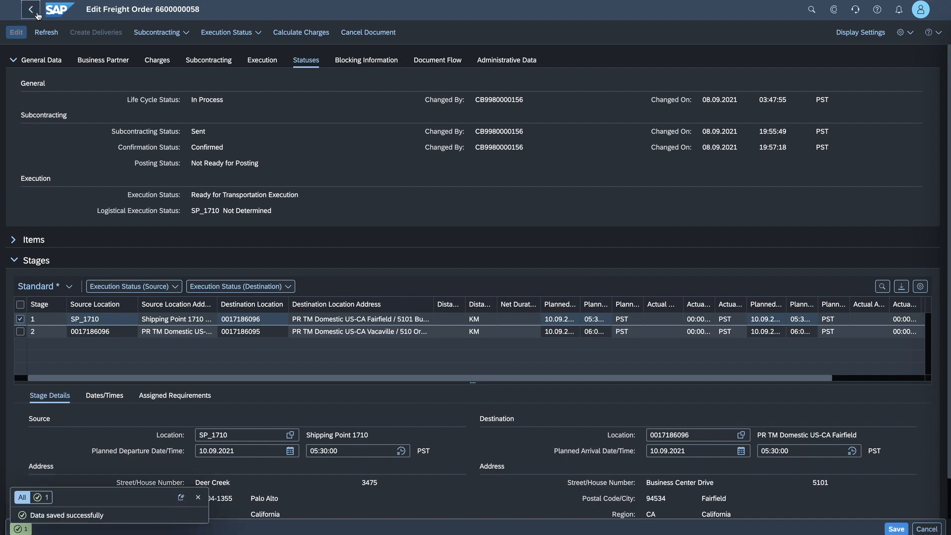
{"action": "left_click", "coordinate": [31, 9]}
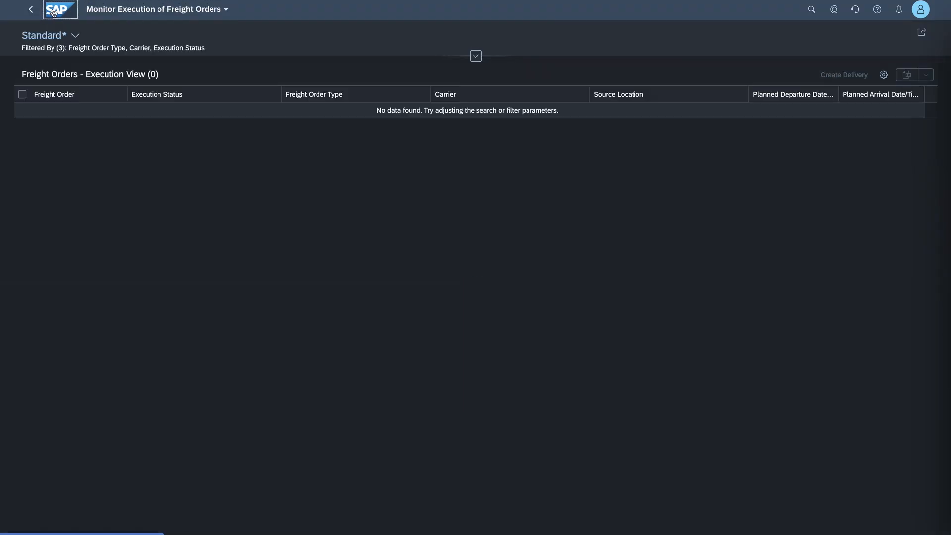
{"action": "left_click", "coordinate": [54, 12]}
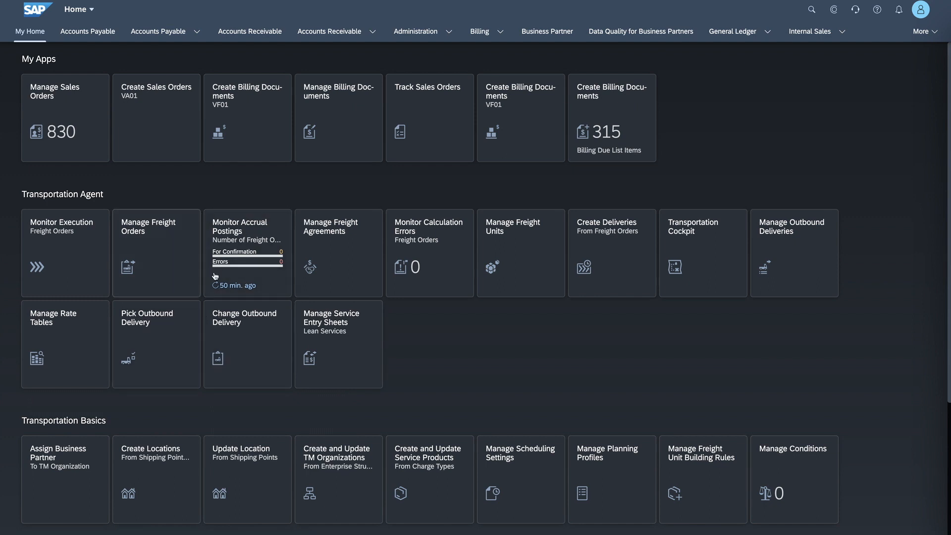
{"action": "left_click", "coordinate": [231, 285]}
- Reopen the same freight order from Monitor Execution for editing and set stage 1's source execution status to Checked In
{"action": "left_click", "coordinate": [71, 233]}
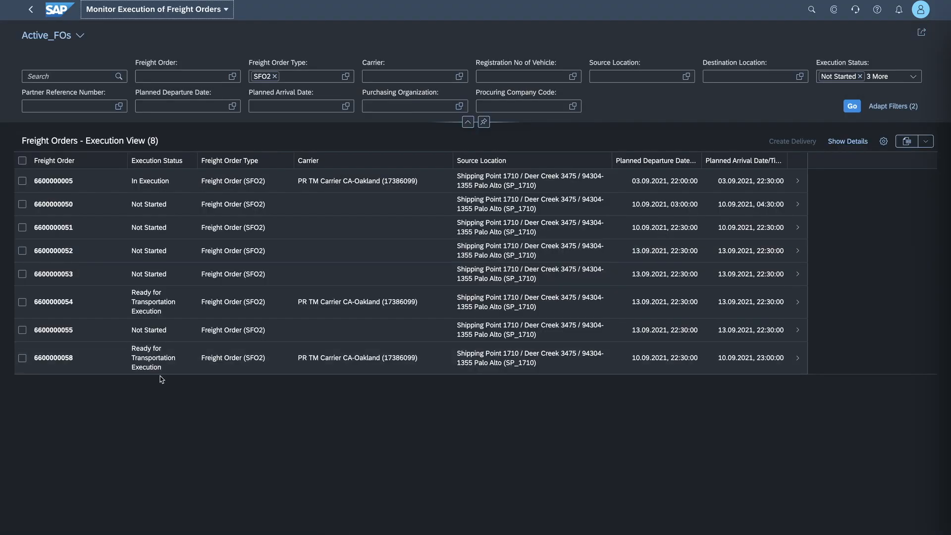
{"action": "left_click", "coordinate": [102, 358]}
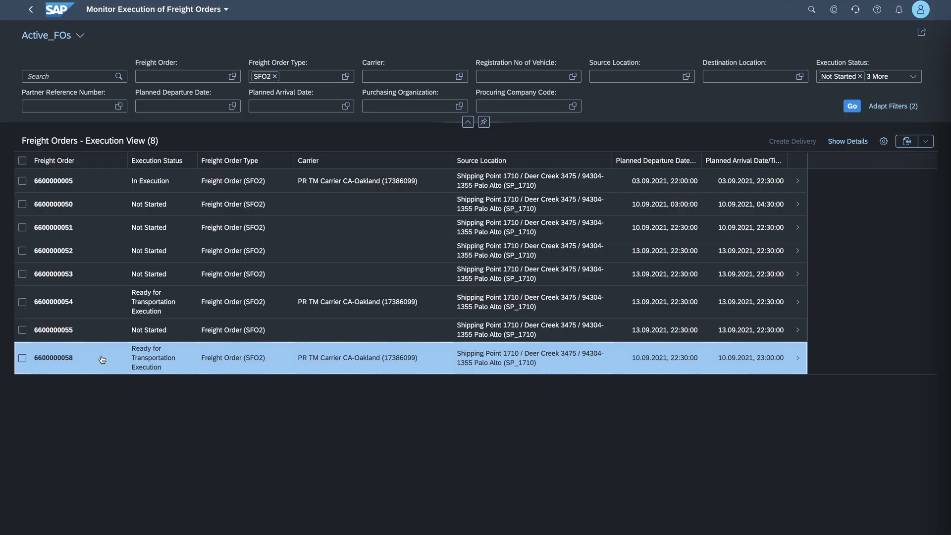
{"action": "left_click", "coordinate": [17, 32]}
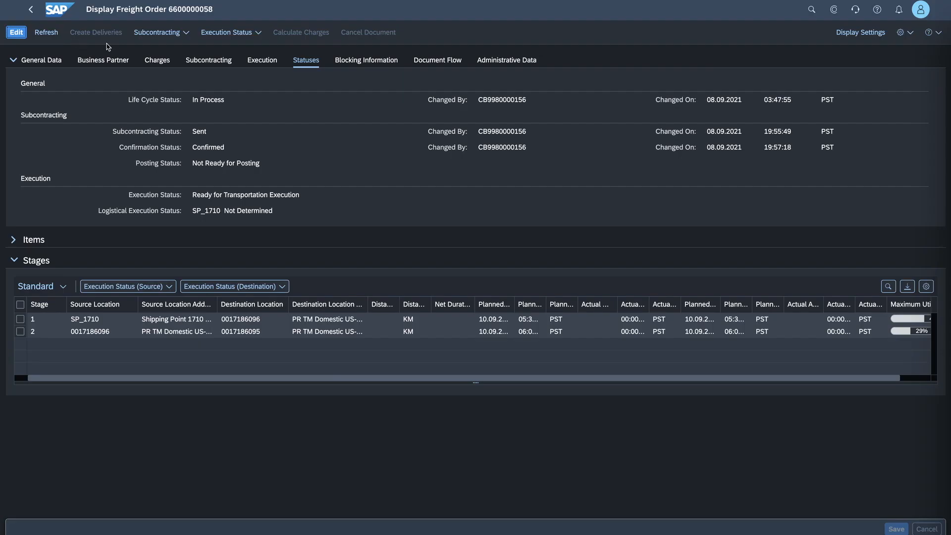
{"action": "left_click", "coordinate": [21, 321]}
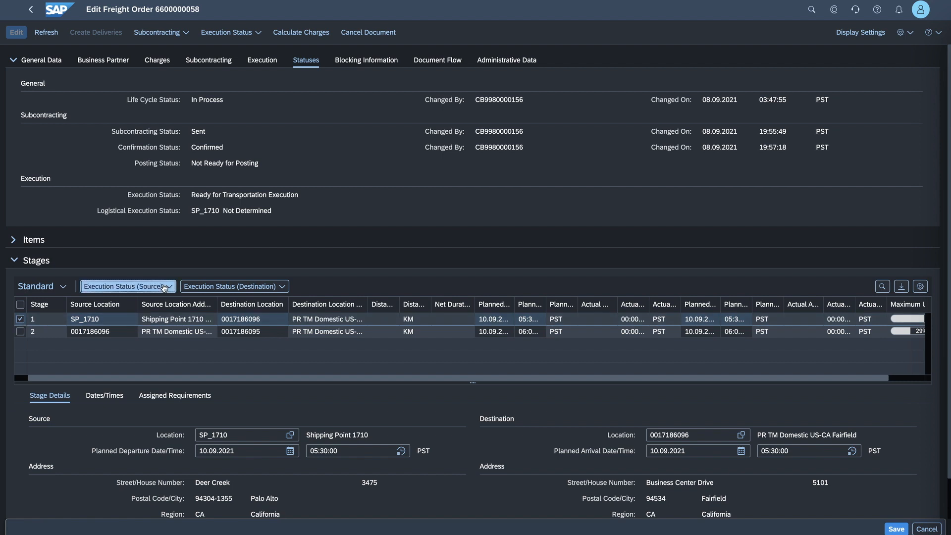
{"action": "left_click", "coordinate": [163, 287]}
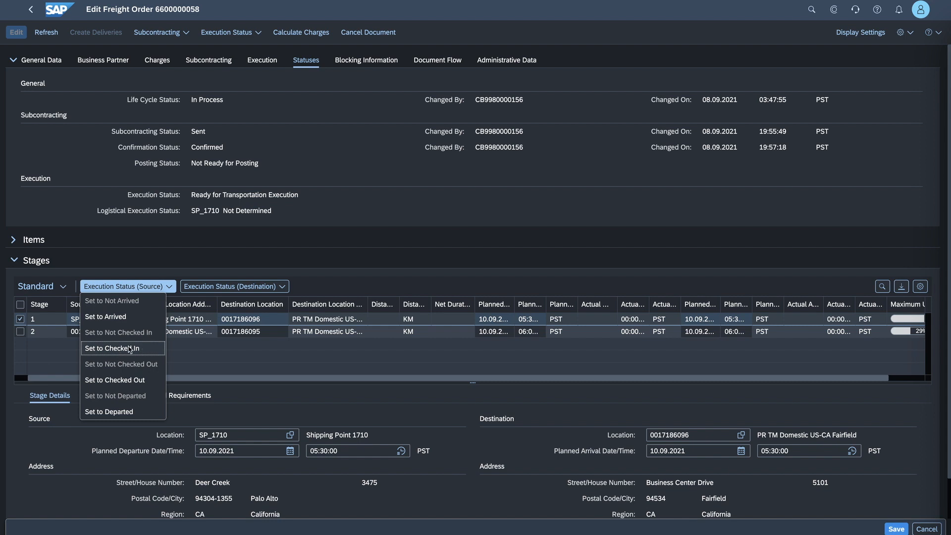
{"action": "left_click", "coordinate": [132, 350]}
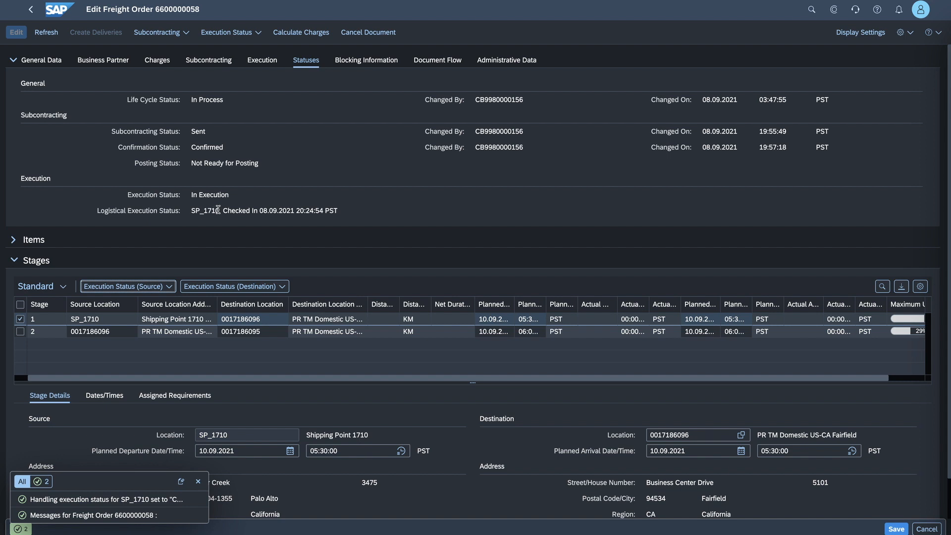
- Examine the freight order's logistical execution status and its recorded execution events, widening the event date and time columns
{"action": "left_click_drag", "start_coordinate": [221, 209], "coordinate": [283, 209]}
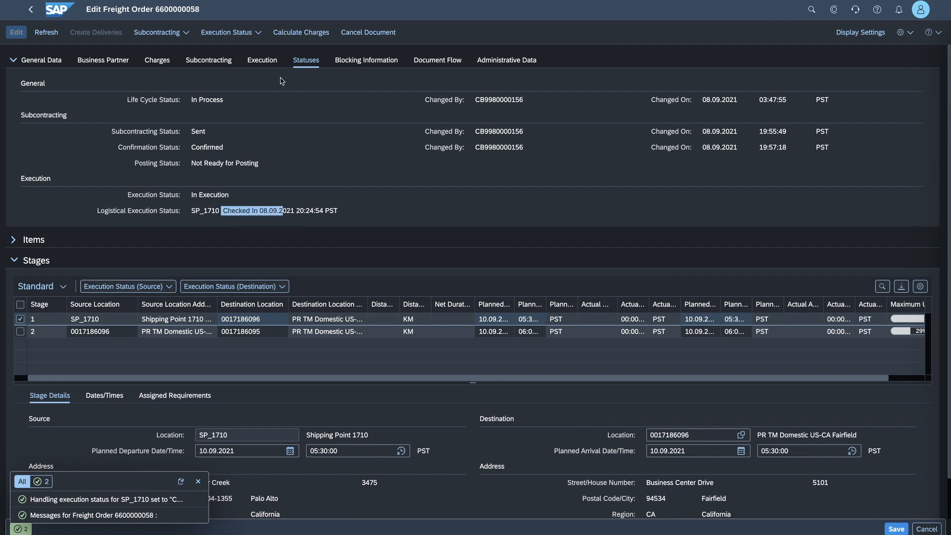
{"action": "left_click", "coordinate": [264, 62]}
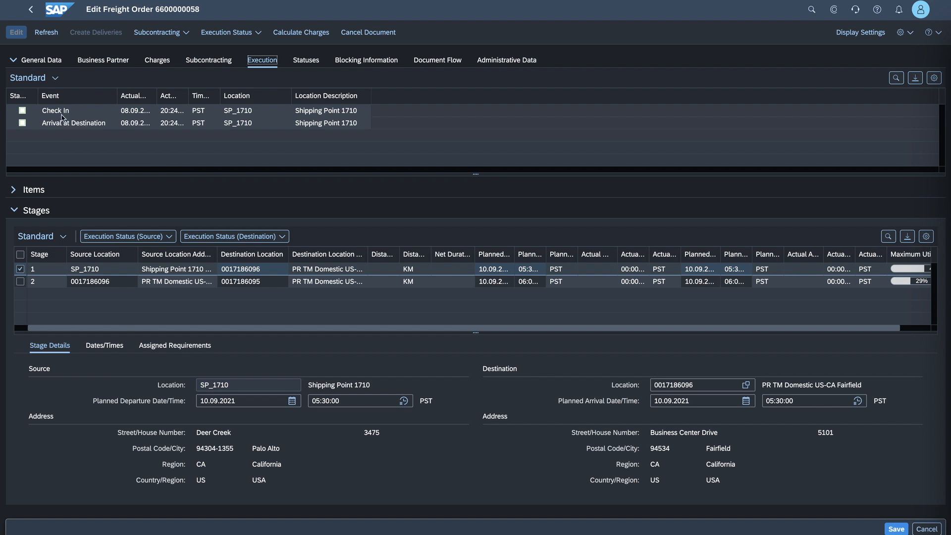
{"action": "left_click_drag", "start_coordinate": [156, 95], "coordinate": [243, 102]}
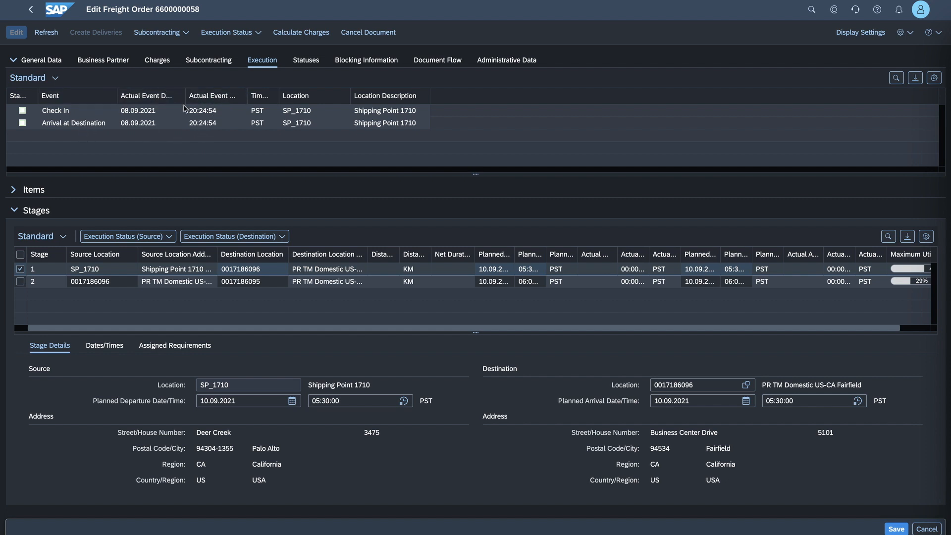
{"action": "left_click", "coordinate": [305, 63]}
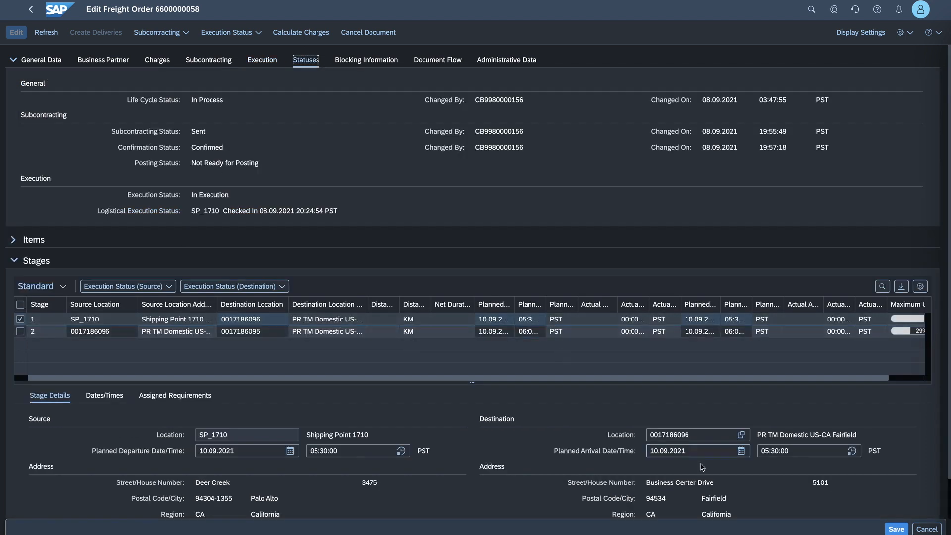
- Save the checked-in freight order and refresh the home page's Monitor Accrual Postings tile to check its counts
{"action": "left_click", "coordinate": [894, 529]}
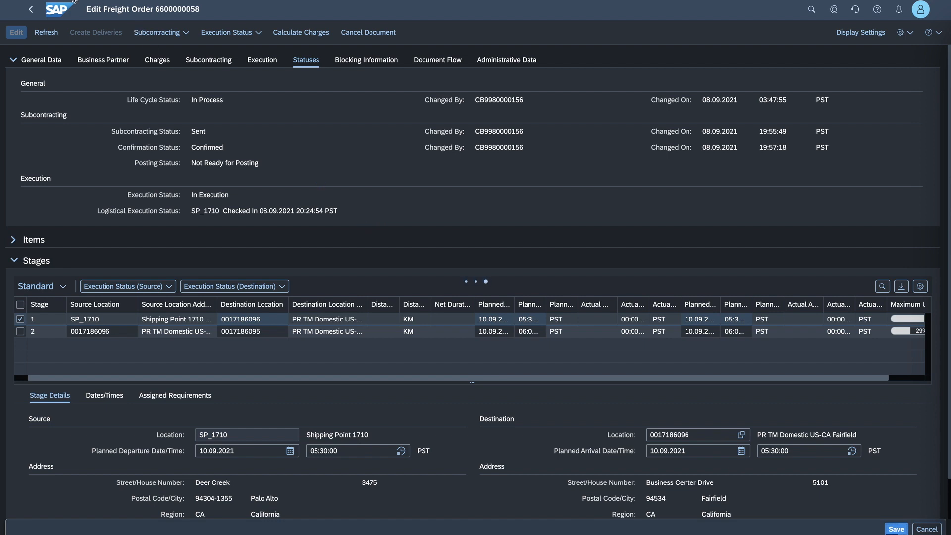
{"action": "left_click", "coordinate": [58, 9]}
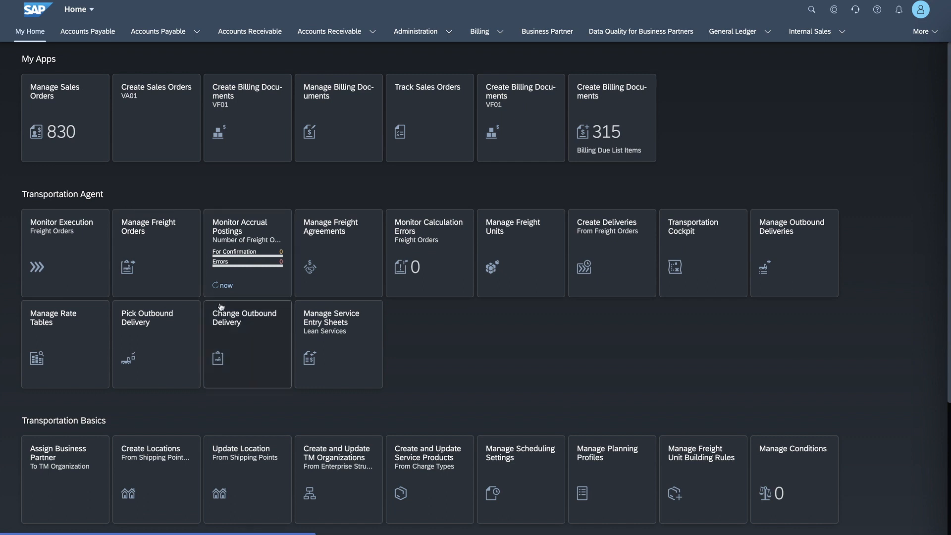
{"action": "left_click", "coordinate": [226, 285]}
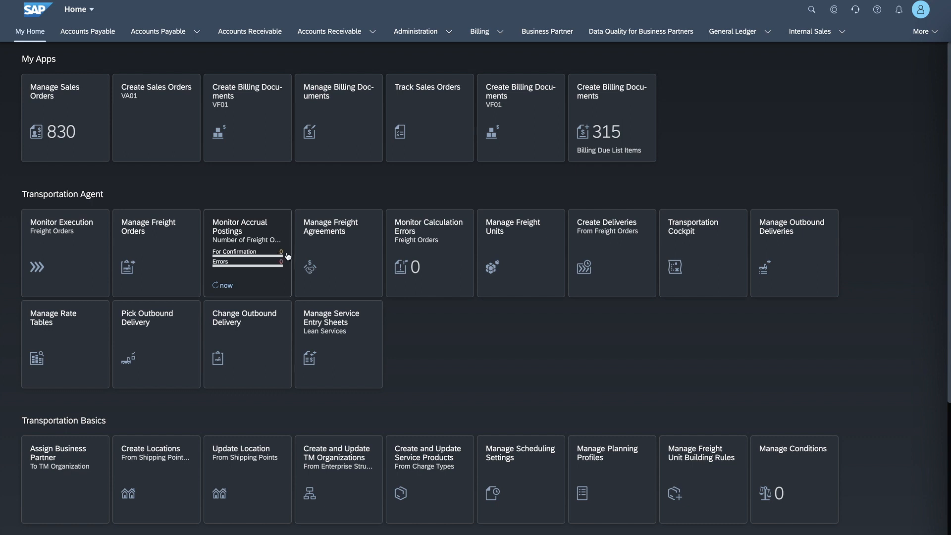
{"action": "mouse_move", "coordinate": [288, 256]}
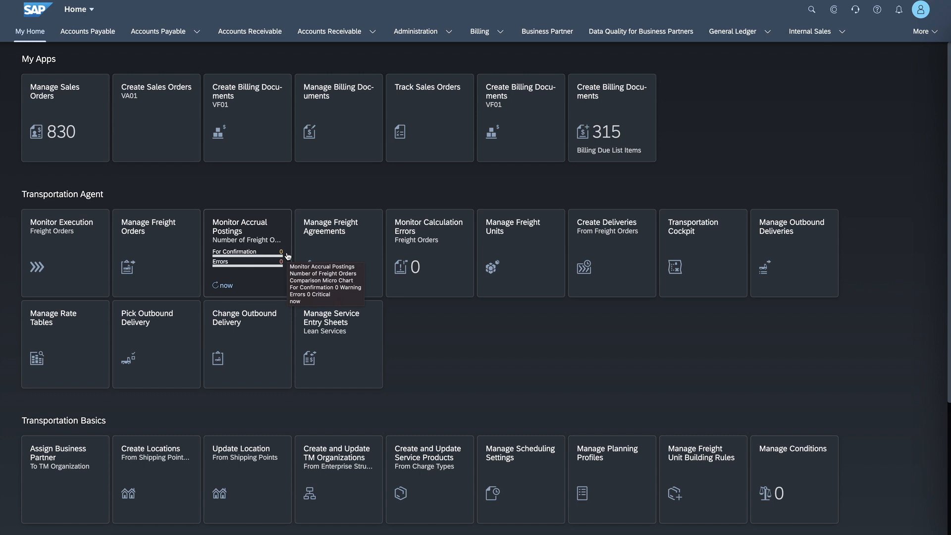
- Reopen the freight order from Monitor Execution, set stage 1's source execution status to Checked Out, and dismiss the messages
{"action": "left_click", "coordinate": [107, 224]}
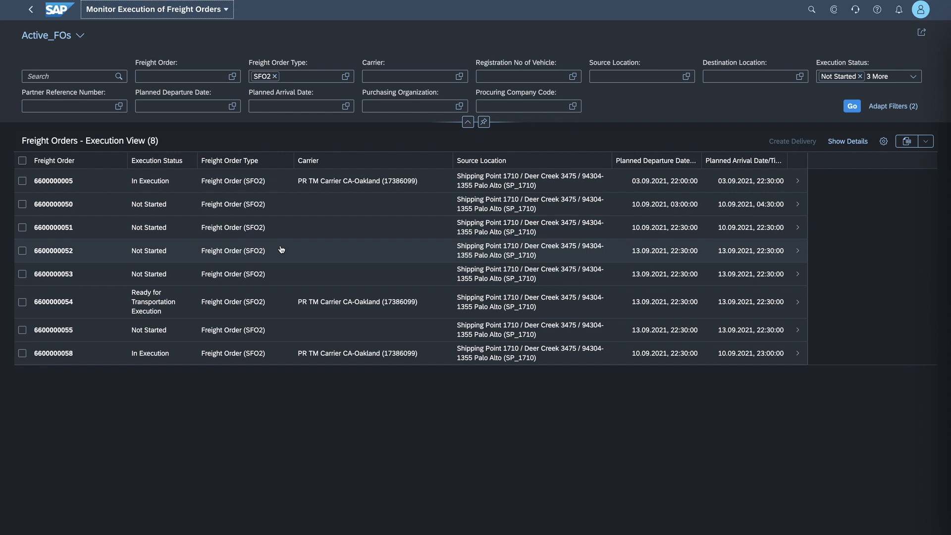
{"action": "left_click", "coordinate": [108, 354]}
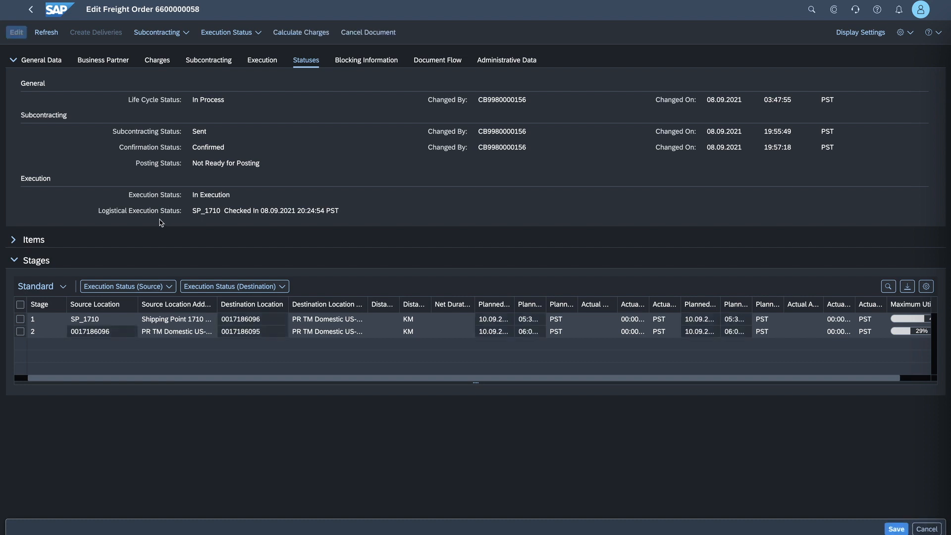
{"action": "left_click", "coordinate": [21, 318]}
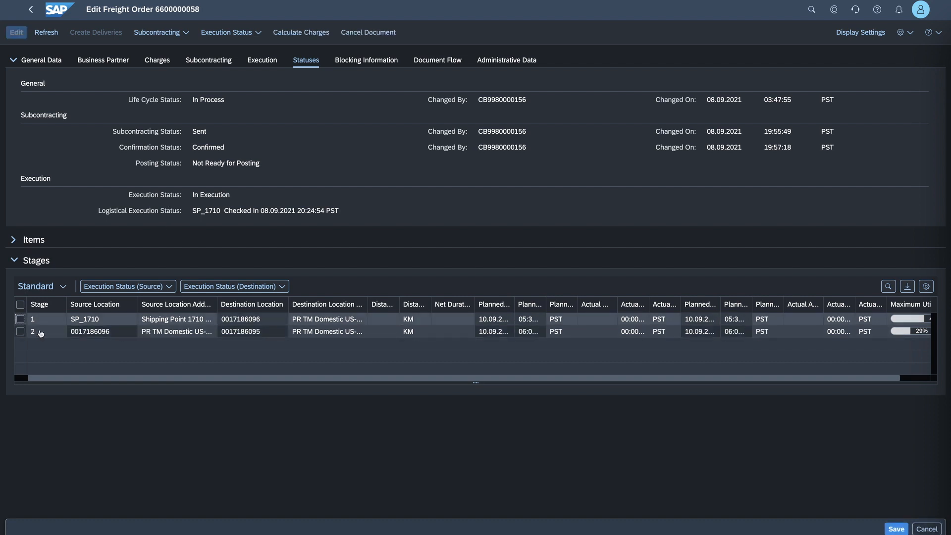
{"action": "left_click", "coordinate": [147, 287]}
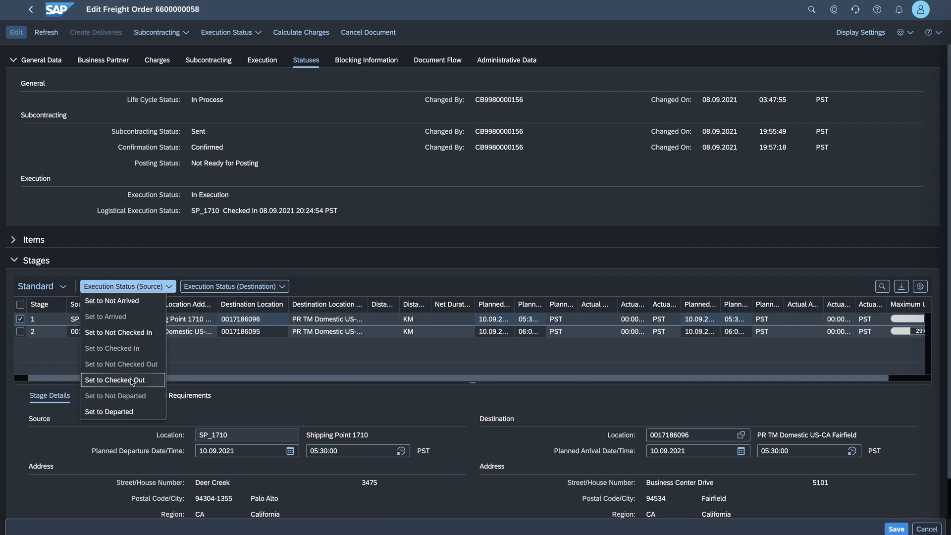
{"action": "left_click", "coordinate": [131, 381]}
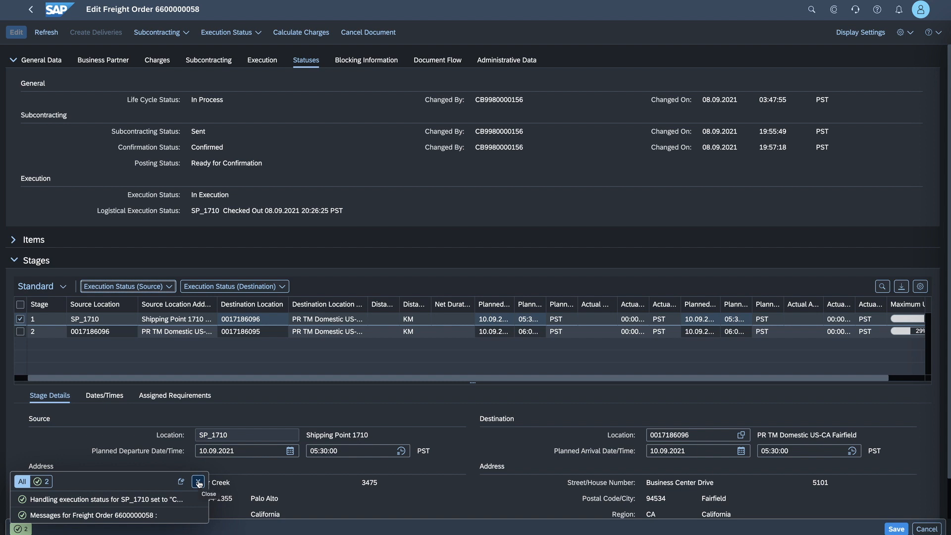
{"action": "left_click", "coordinate": [198, 484]}
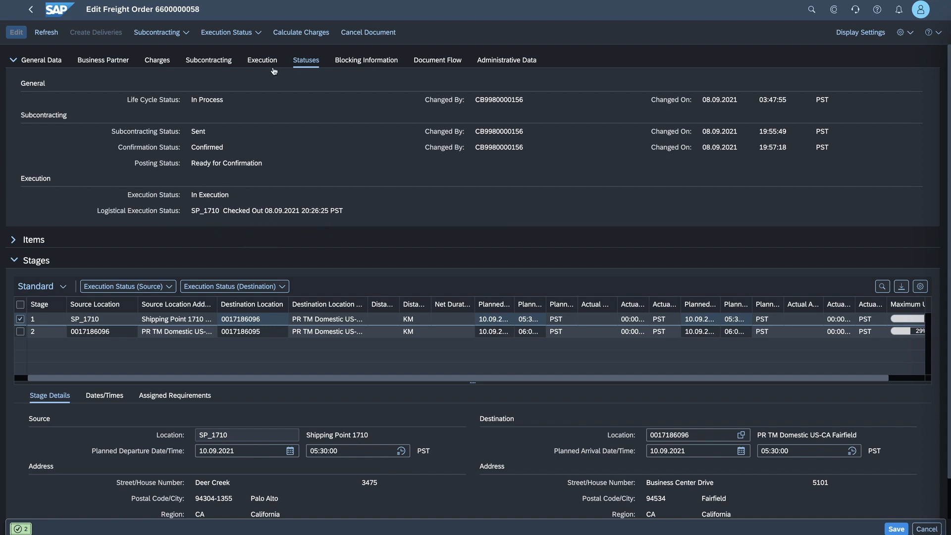
- Review the execution events recorded for the freight order, return to its statuses, and save the order
{"action": "left_click", "coordinate": [272, 60]}
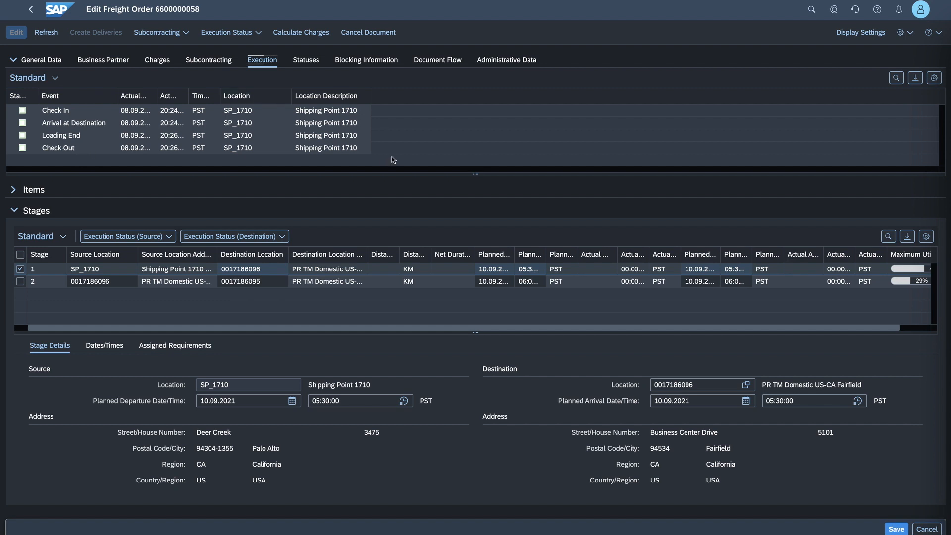
{"action": "left_click", "coordinate": [311, 60]}
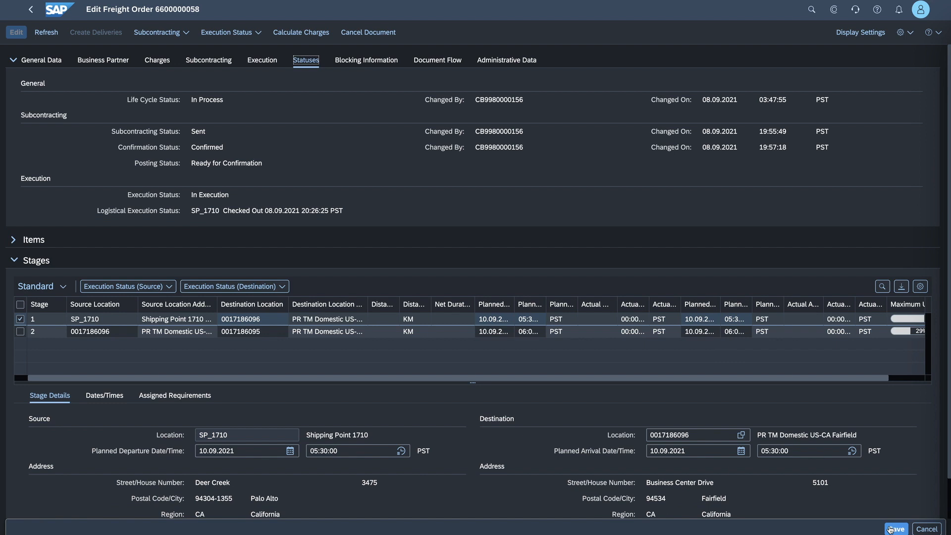
{"action": "key", "text": "ctrl+s"}
- Open Monitor Accrual Postings from the home page and list the freight orders for confirmation without setting any filters
{"action": "left_click", "coordinate": [49, 19]}
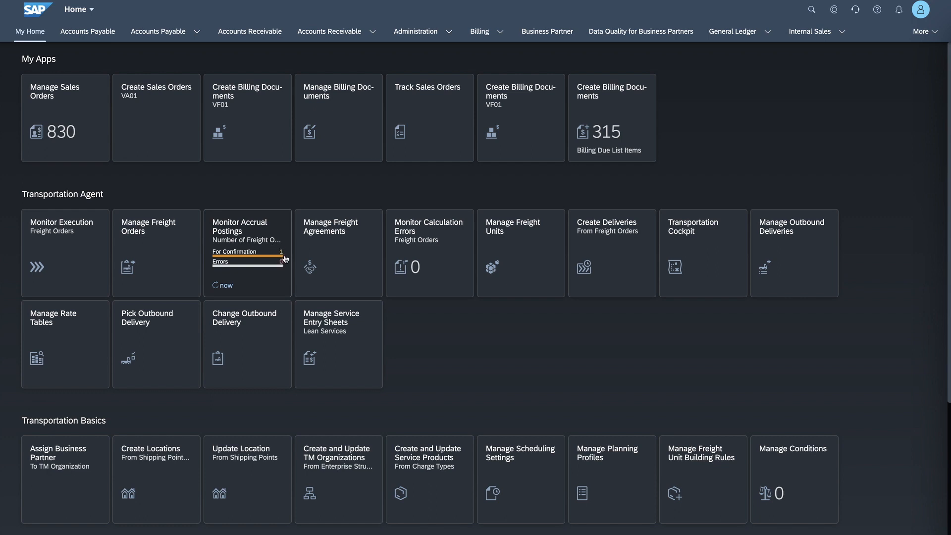
{"action": "left_click", "coordinate": [241, 233]}
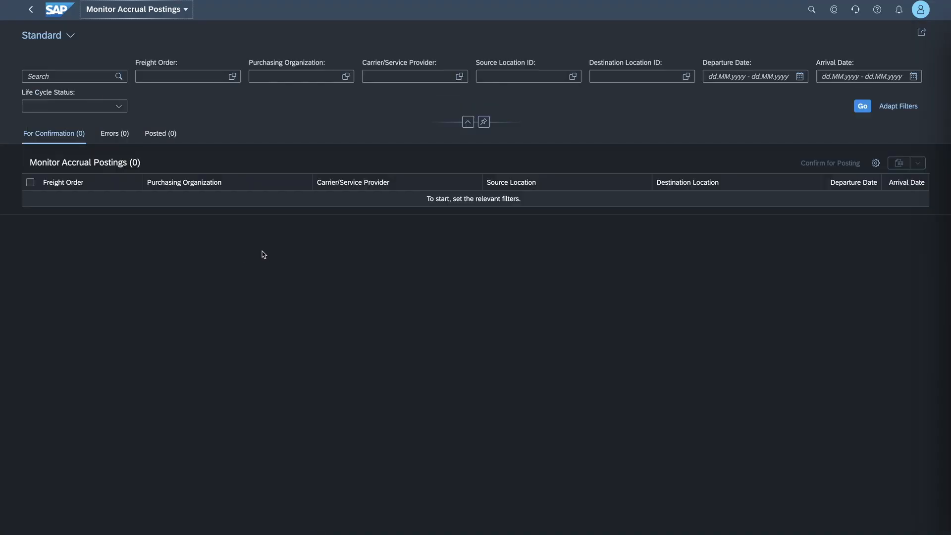
{"action": "left_click", "coordinate": [862, 107]}
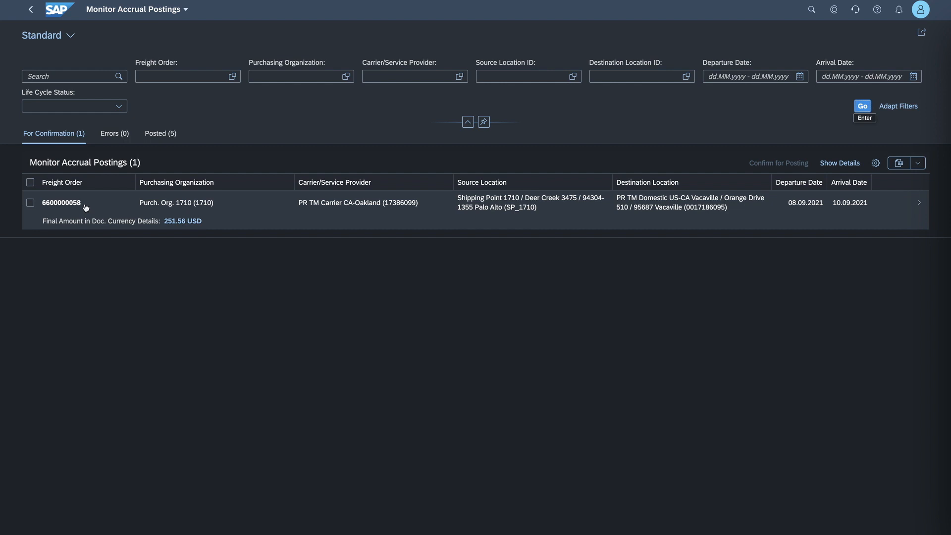
- Reopen the same freight order from Monitor Execution for editing, set stage 1's source execution status to Departed, and save
{"action": "left_click", "coordinate": [46, 12]}
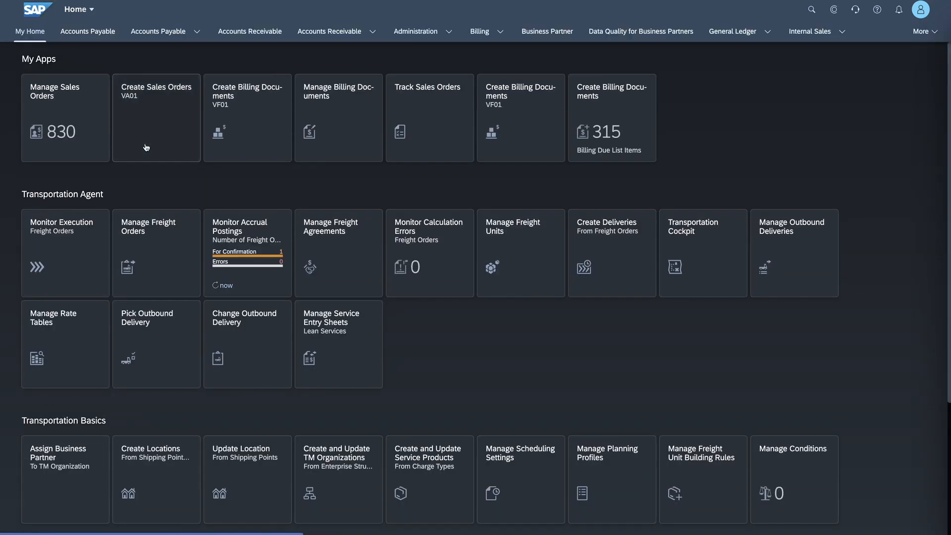
{"action": "left_click", "coordinate": [72, 252]}
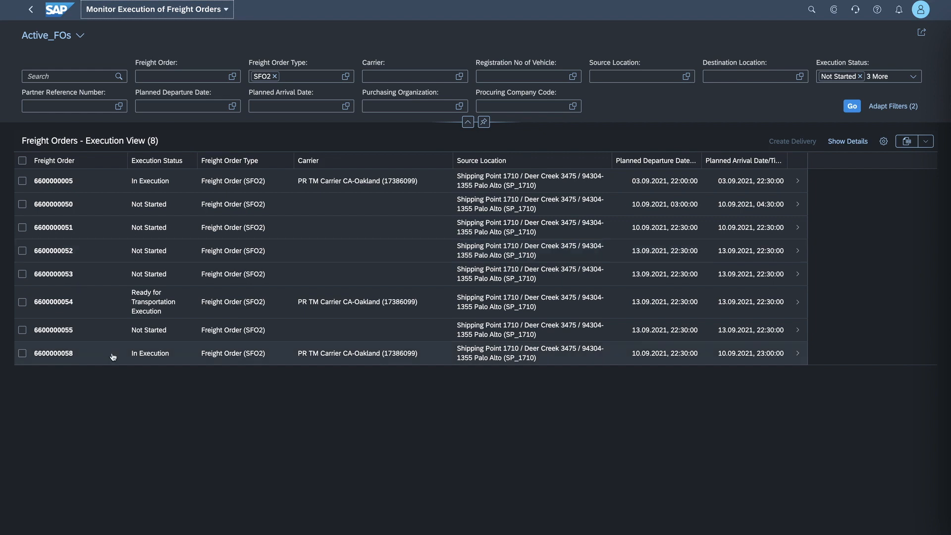
{"action": "left_click", "coordinate": [107, 361]}
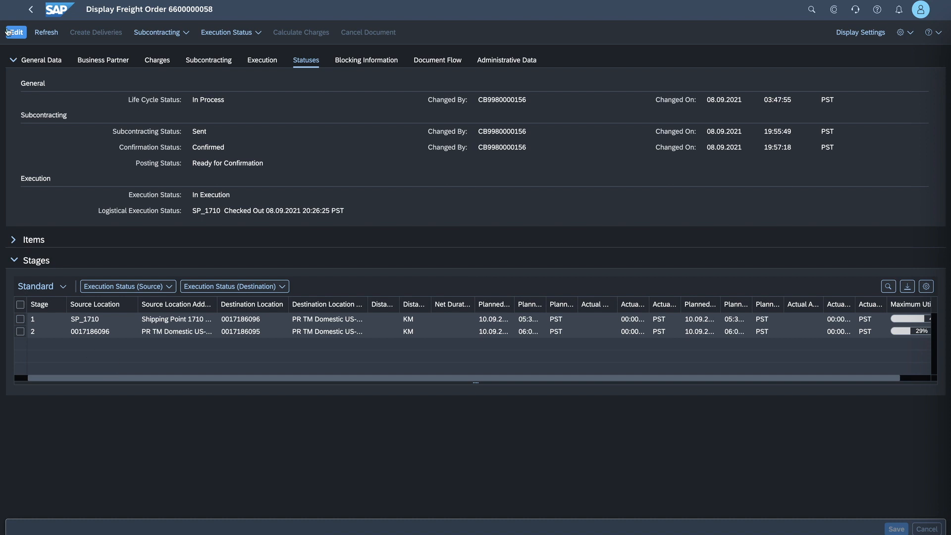
{"action": "left_click", "coordinate": [7, 32]}
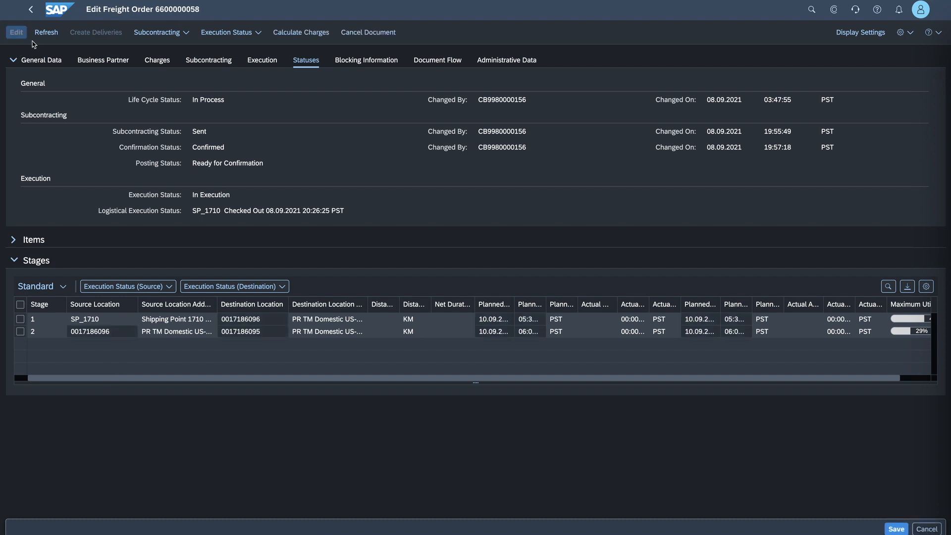
{"action": "left_click", "coordinate": [20, 319]}
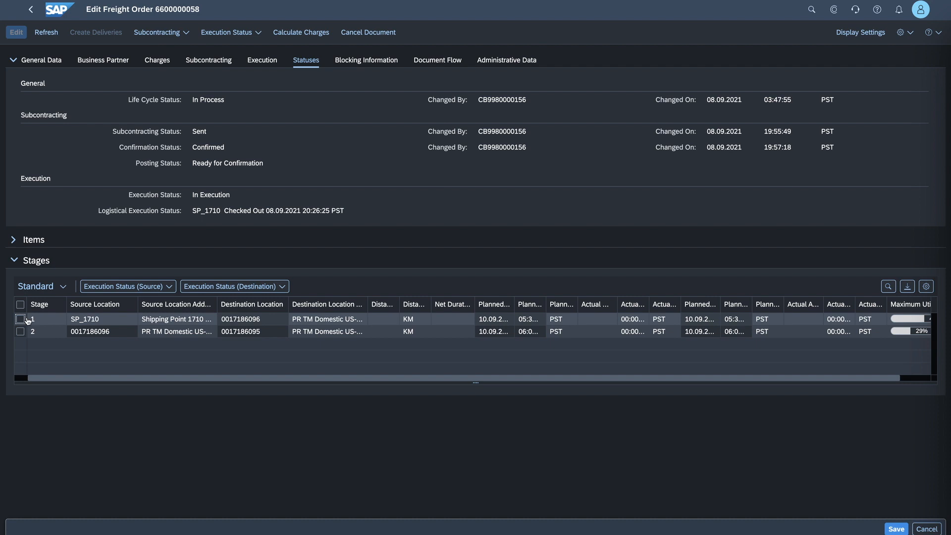
{"action": "left_click", "coordinate": [158, 290]}
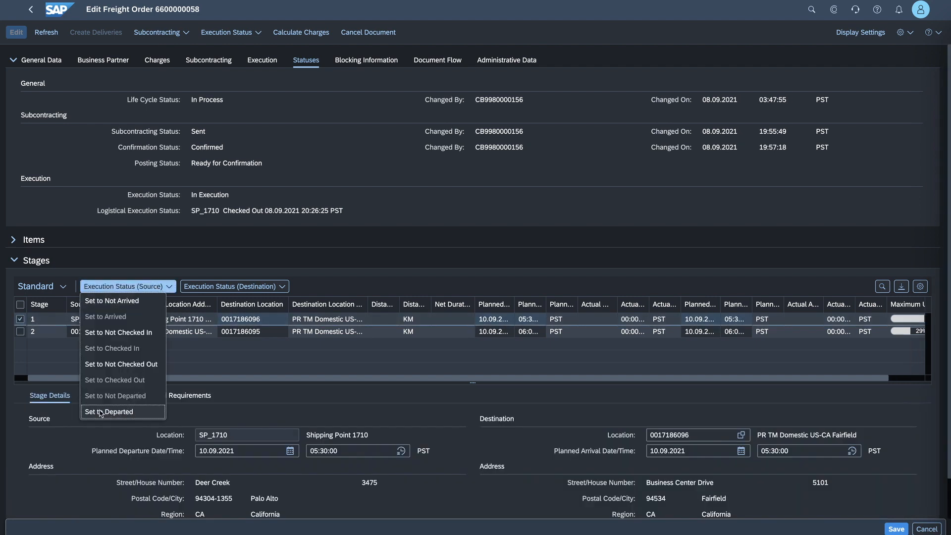
{"action": "left_click", "coordinate": [101, 412]}
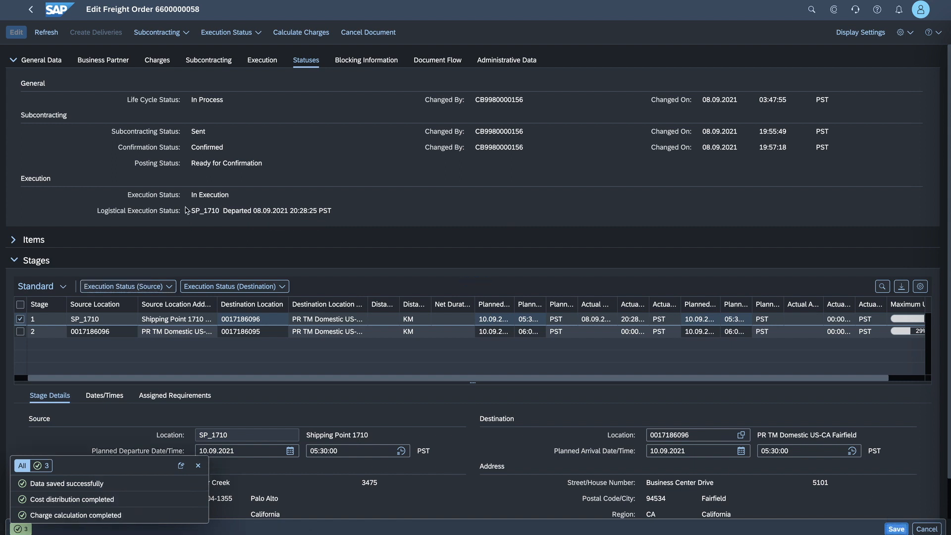
- Open Manage Outbound Deliveries from the home page and list the deliveries with overall status Ready to Post GI
{"action": "left_click", "coordinate": [59, 10]}
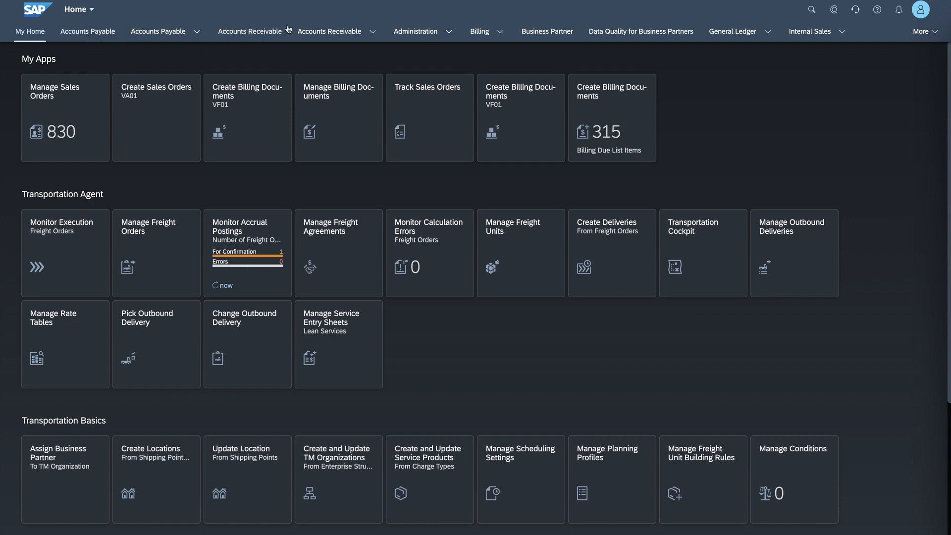
{"action": "left_click", "coordinate": [791, 232]}
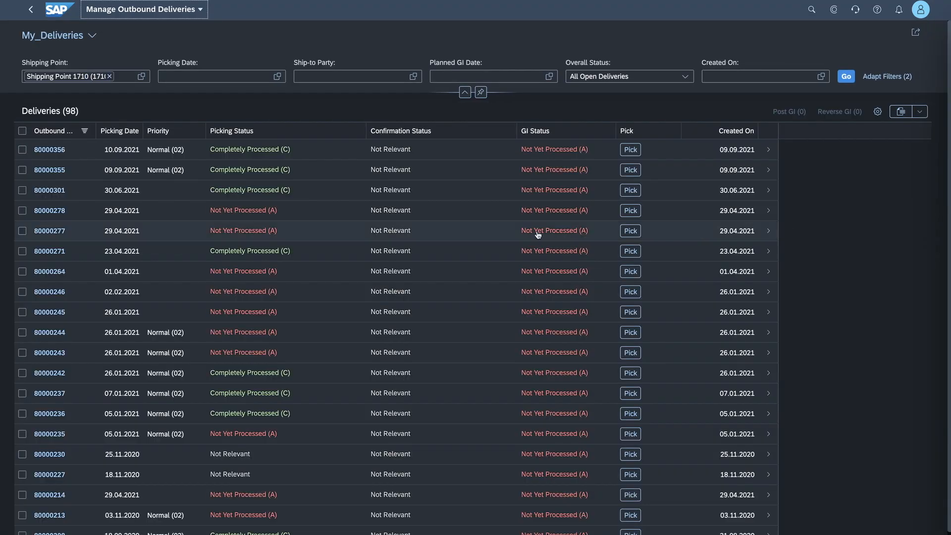
{"action": "left_click", "coordinate": [683, 77]}
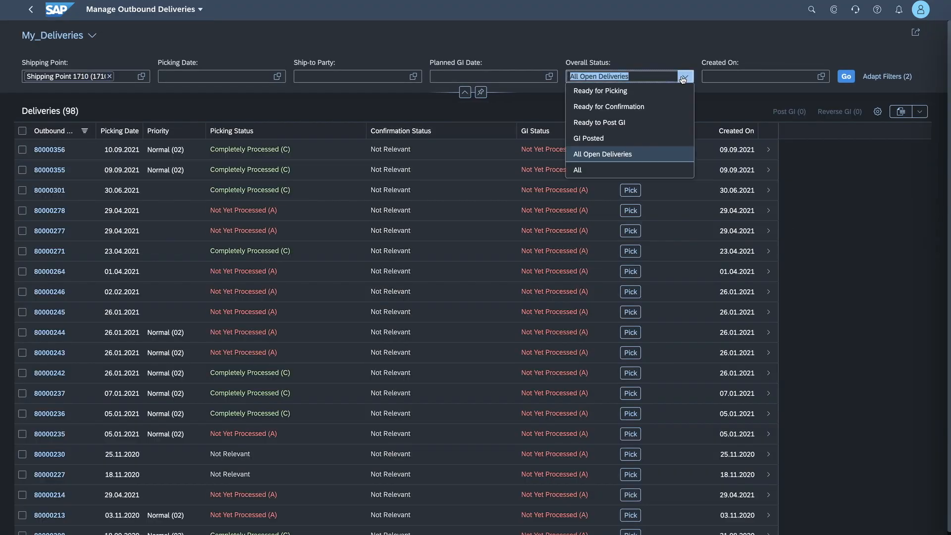
{"action": "left_click", "coordinate": [613, 123]}
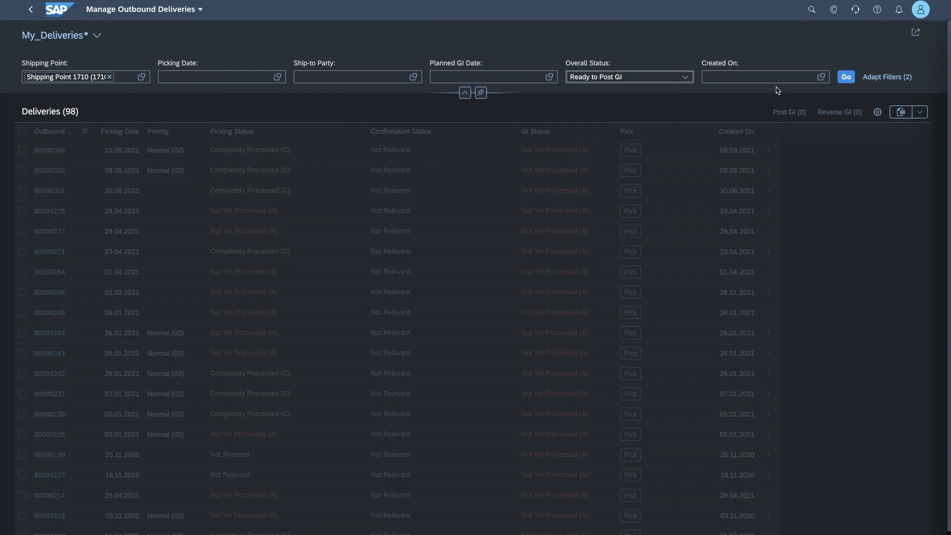
{"action": "left_click", "coordinate": [845, 77]}
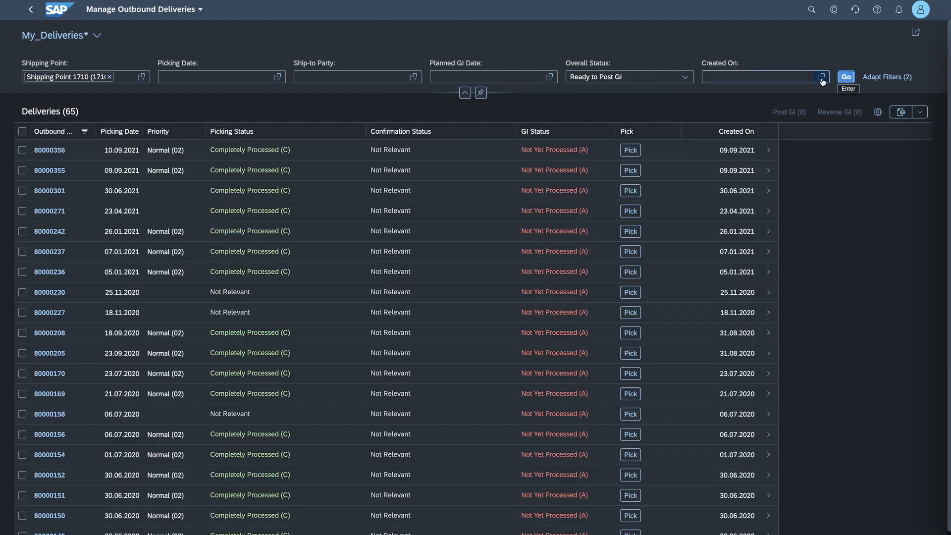
- Restrict the outbound deliveries to those with a Created On date equal to 09.09.2021
{"action": "left_click", "coordinate": [820, 77]}
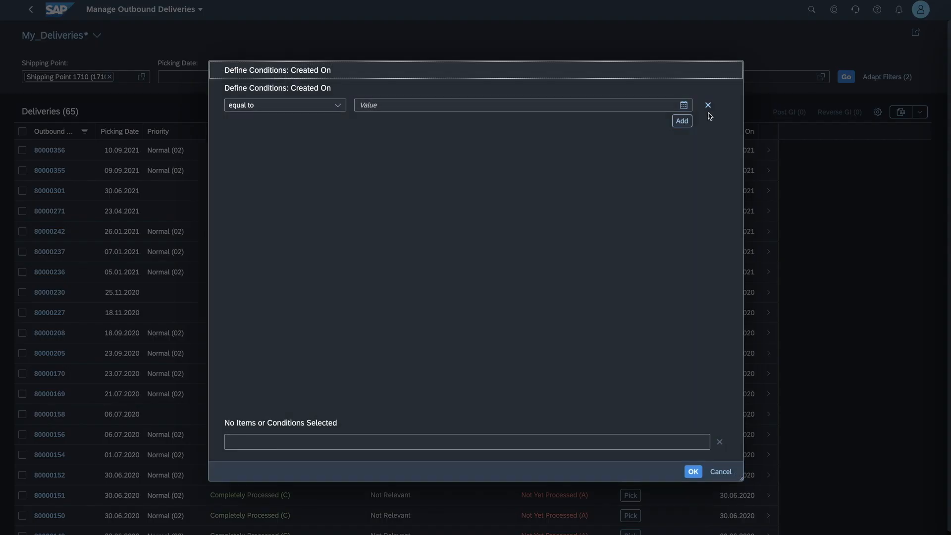
{"action": "left_click", "coordinate": [683, 106]}
{"action": "left_click", "coordinate": [448, 174]}
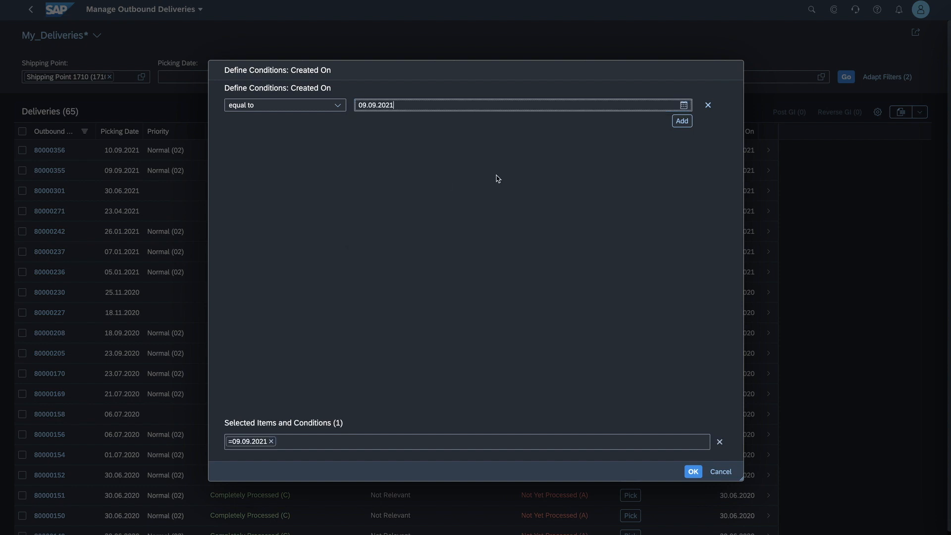
{"action": "left_click", "coordinate": [693, 472]}
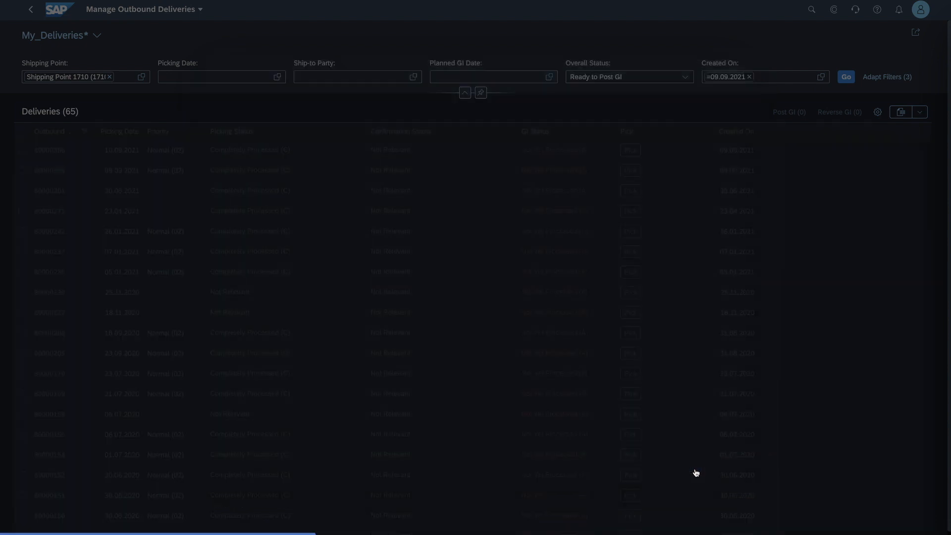
{"action": "left_click", "coordinate": [846, 77]}
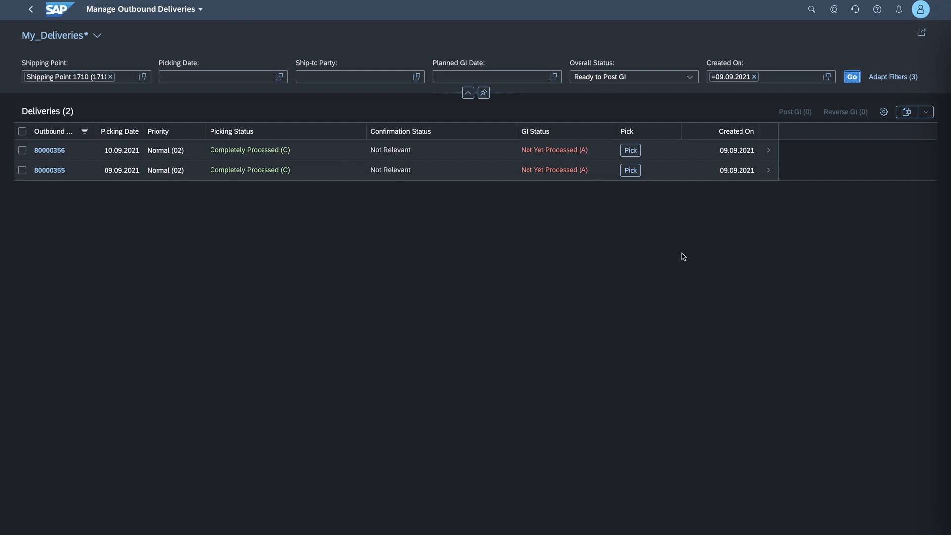
- Post goods issue for all listed deliveries with goods issue date 09.09.2021
{"action": "left_click", "coordinate": [22, 131]}
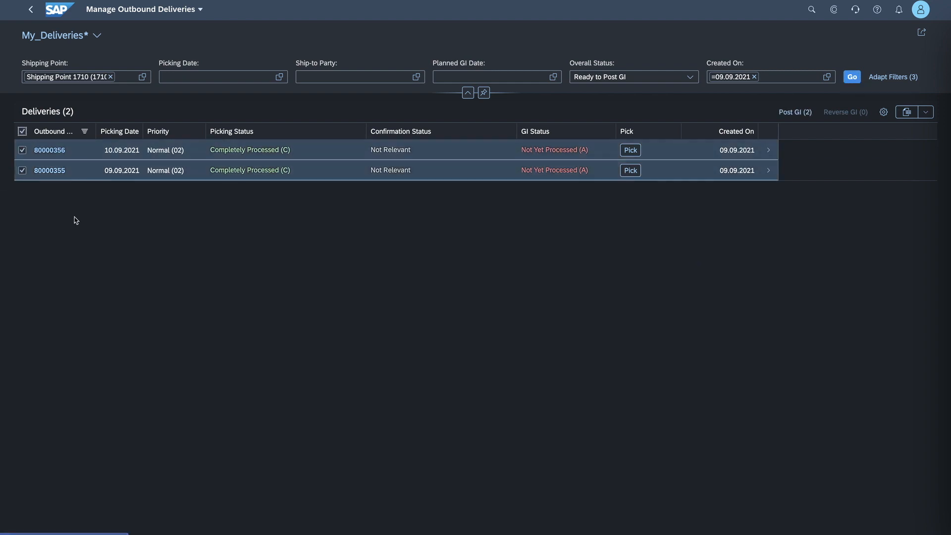
{"action": "left_click", "coordinate": [792, 112]}
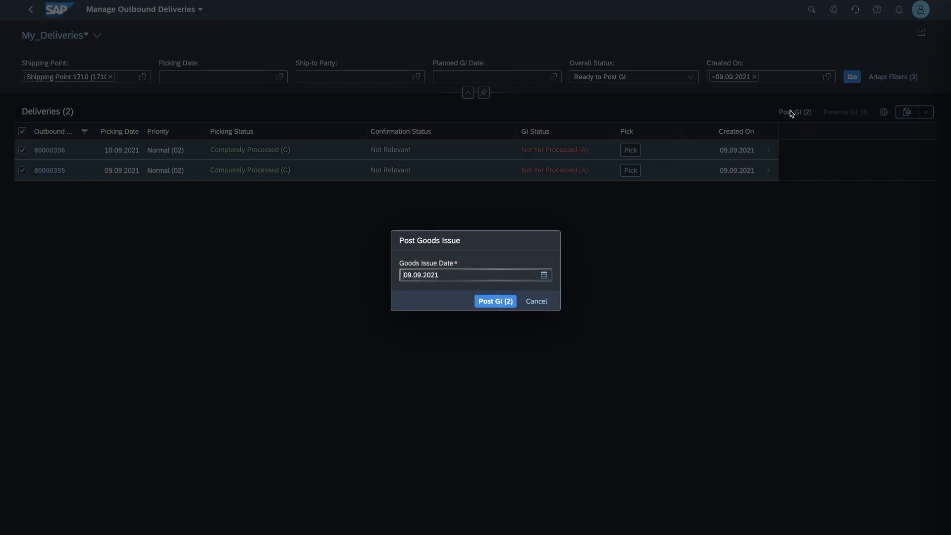
{"action": "left_click", "coordinate": [498, 303]}
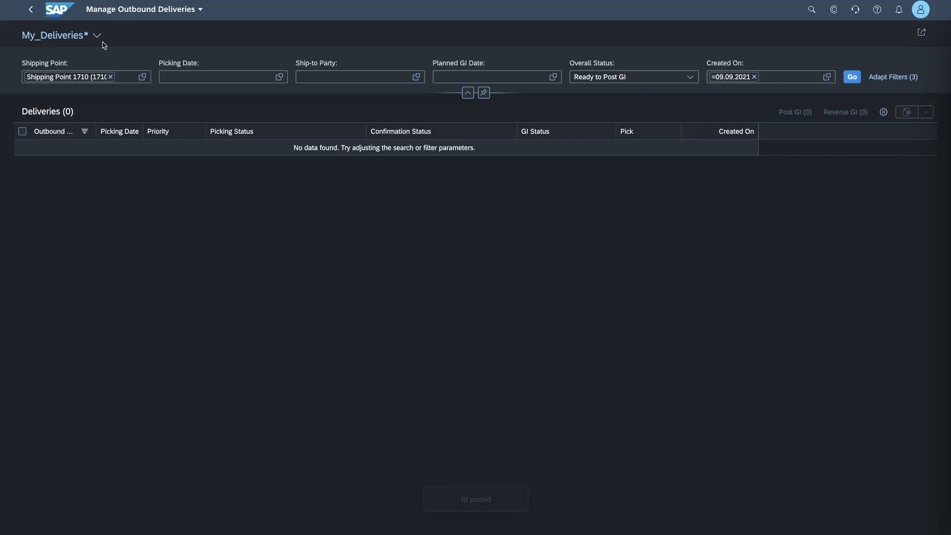
- Return to the home page and reopen the same freight order from Monitor Execution for editing
{"action": "left_click", "coordinate": [59, 13]}
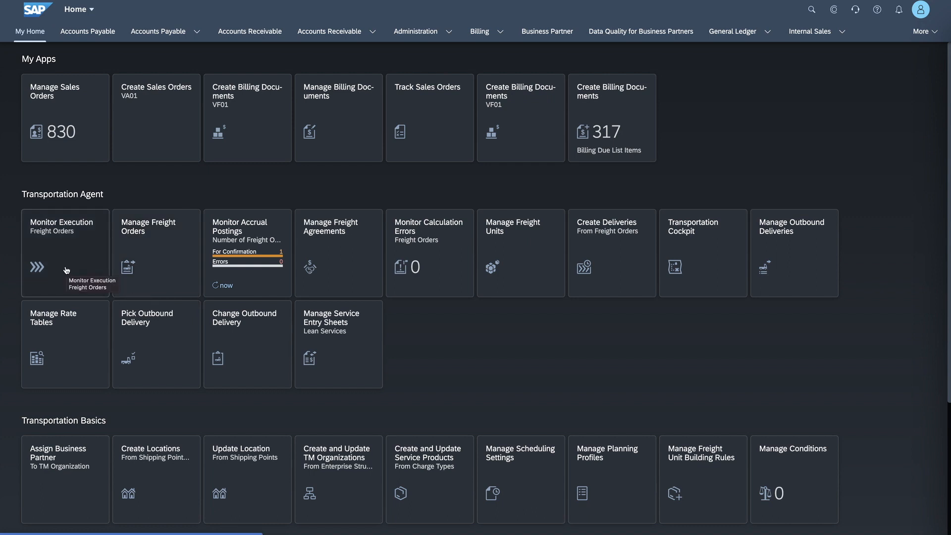
{"action": "left_click", "coordinate": [65, 230]}
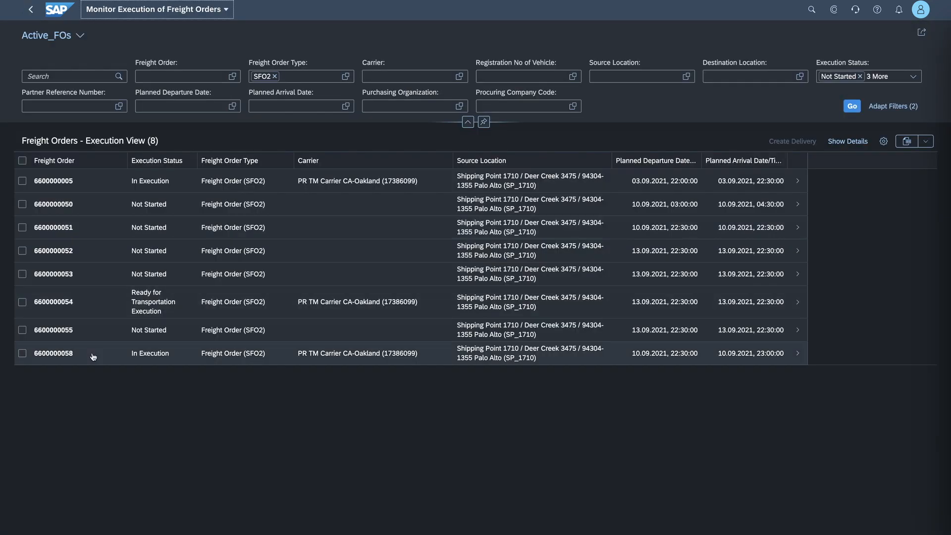
{"action": "left_click", "coordinate": [94, 356]}
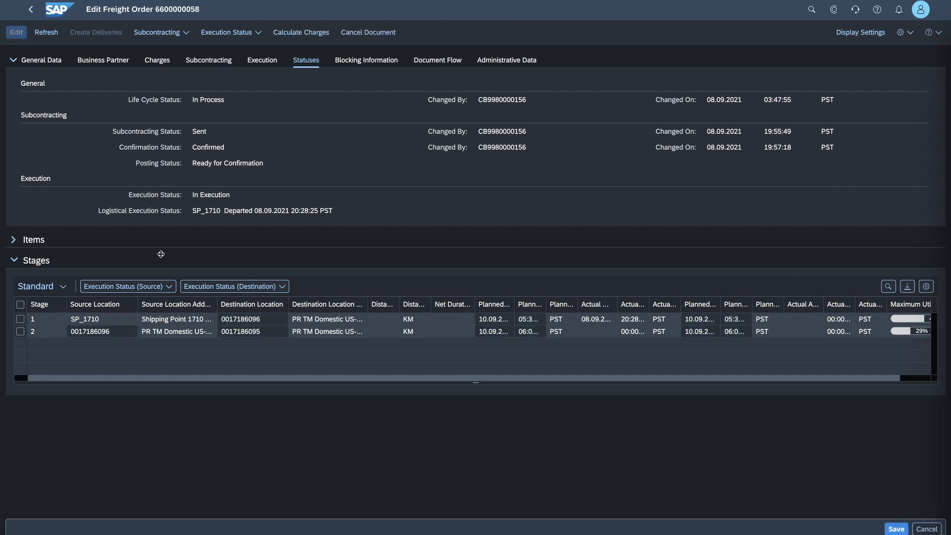
{"action": "left_click", "coordinate": [20, 318]}
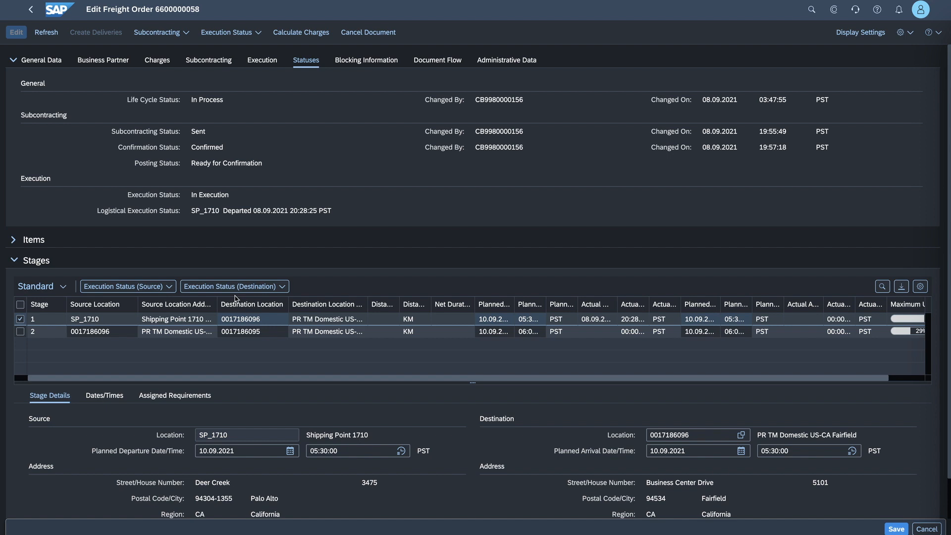
{"action": "left_click", "coordinate": [250, 288]}
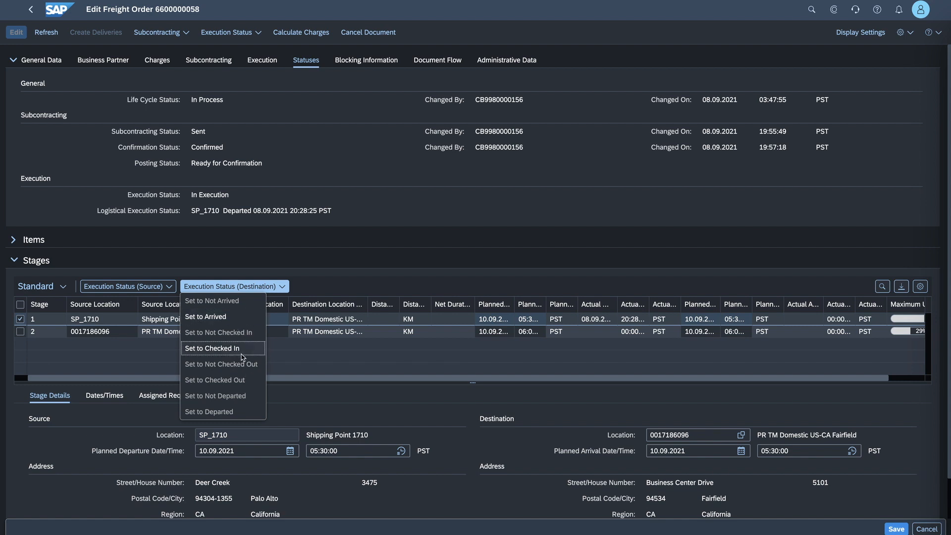
{"action": "left_click", "coordinate": [240, 351]}
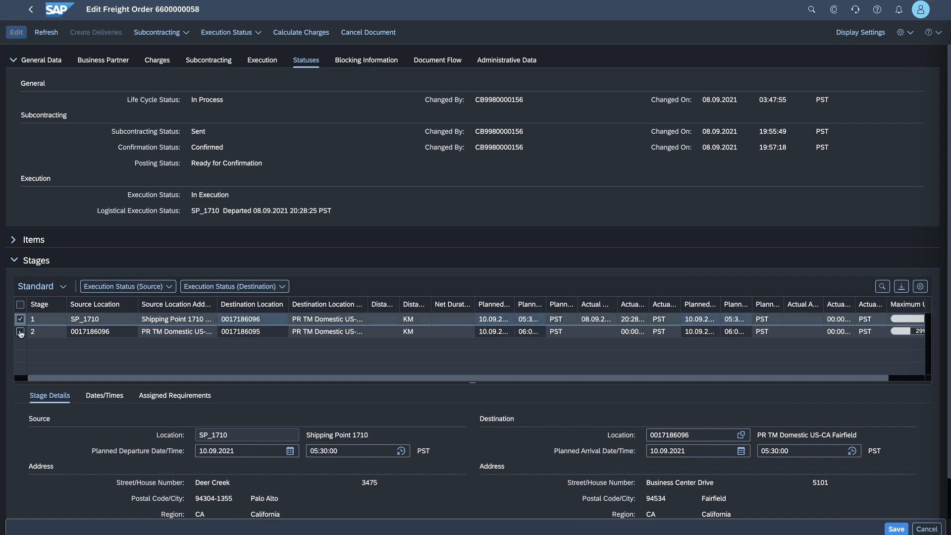
- Set stage 2's destination execution status to Departed and dismiss the messages
{"action": "left_click", "coordinate": [20, 332]}
{"action": "left_click", "coordinate": [20, 332]}
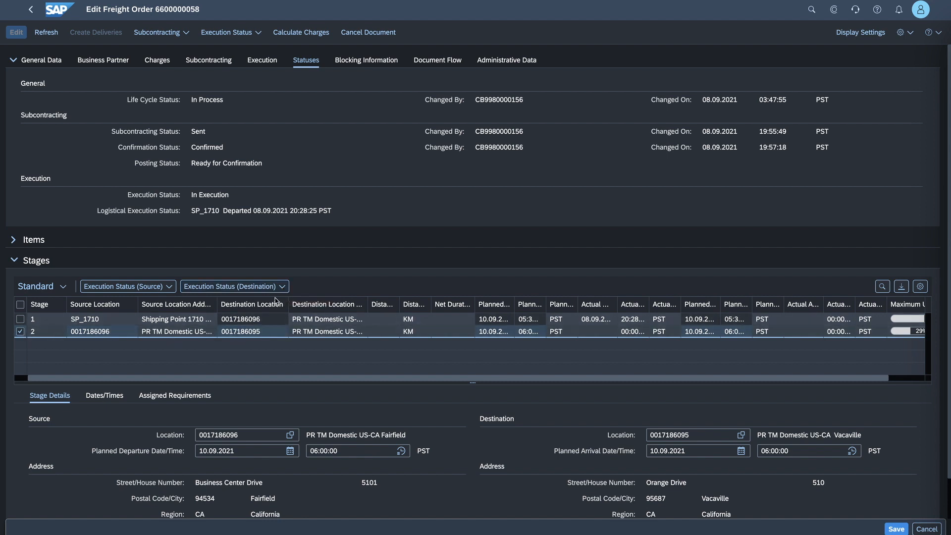
{"action": "left_click", "coordinate": [283, 290]}
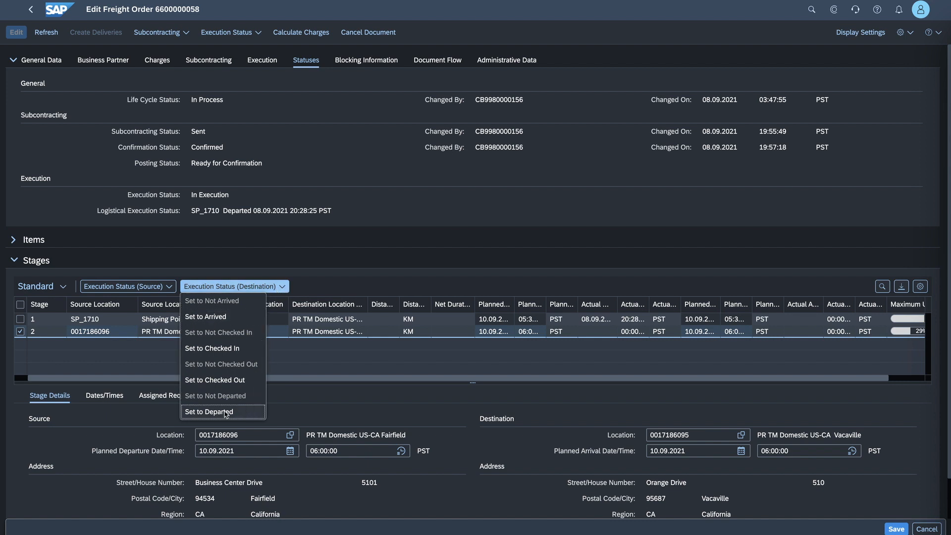
{"action": "left_click", "coordinate": [225, 413]}
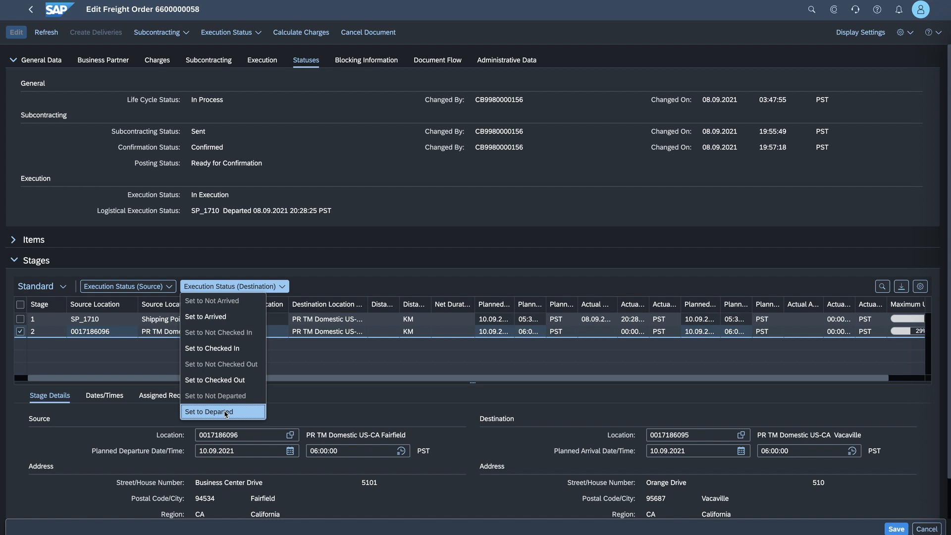
{"action": "left_click", "coordinate": [226, 412]}
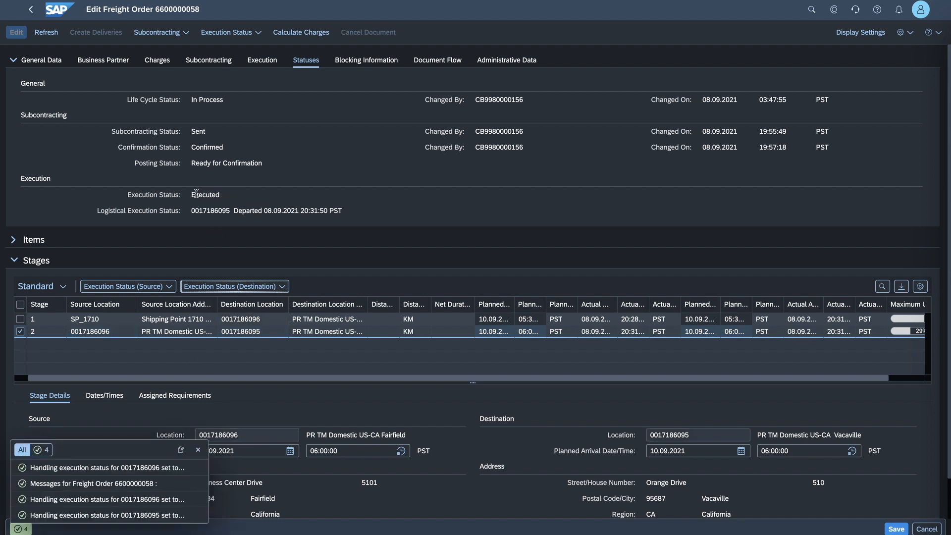
{"action": "left_click", "coordinate": [198, 449]}
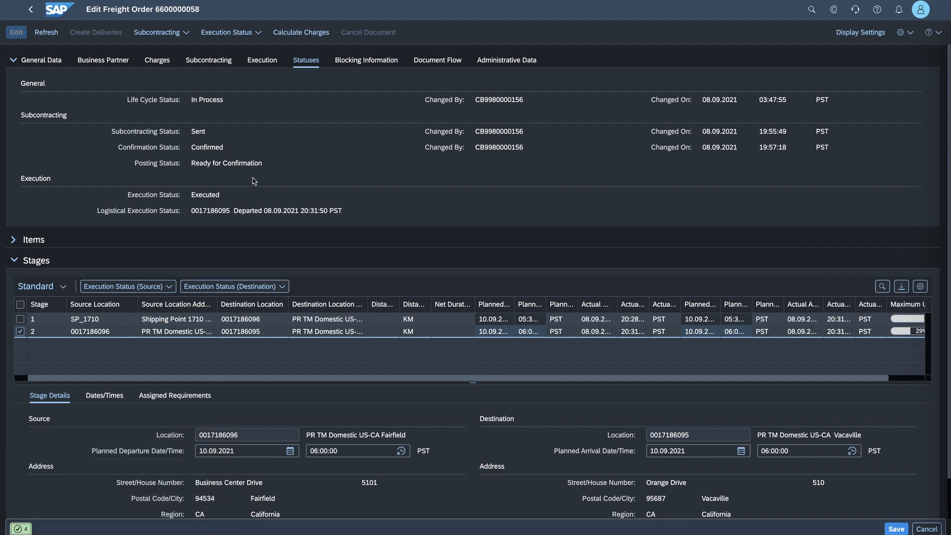
- Review the freight order's recorded execution events with a widened Location Description column, and save the order
{"action": "left_click", "coordinate": [260, 63]}
{"action": "left_click_drag", "start_coordinate": [484, 174], "coordinate": [484, 241]}
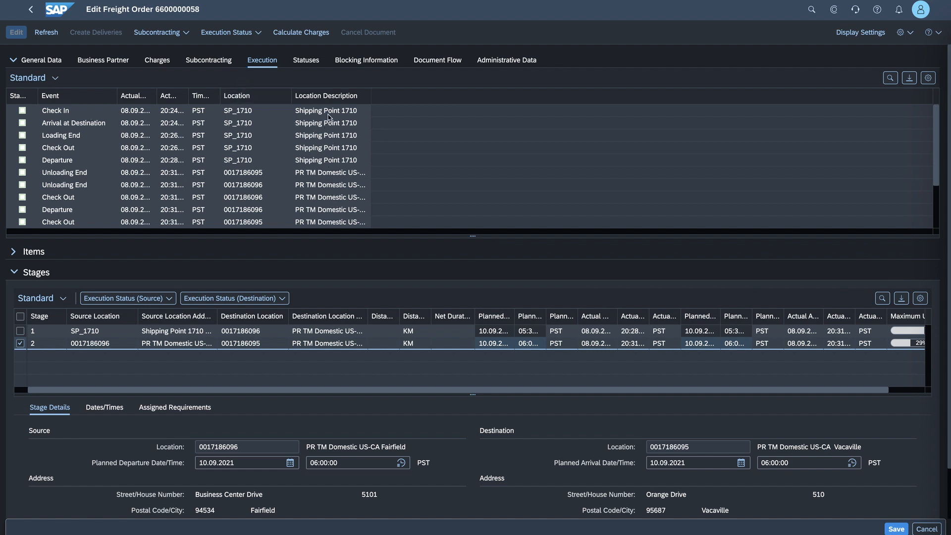
{"action": "left_click_drag", "start_coordinate": [371, 96], "coordinate": [385, 97]}
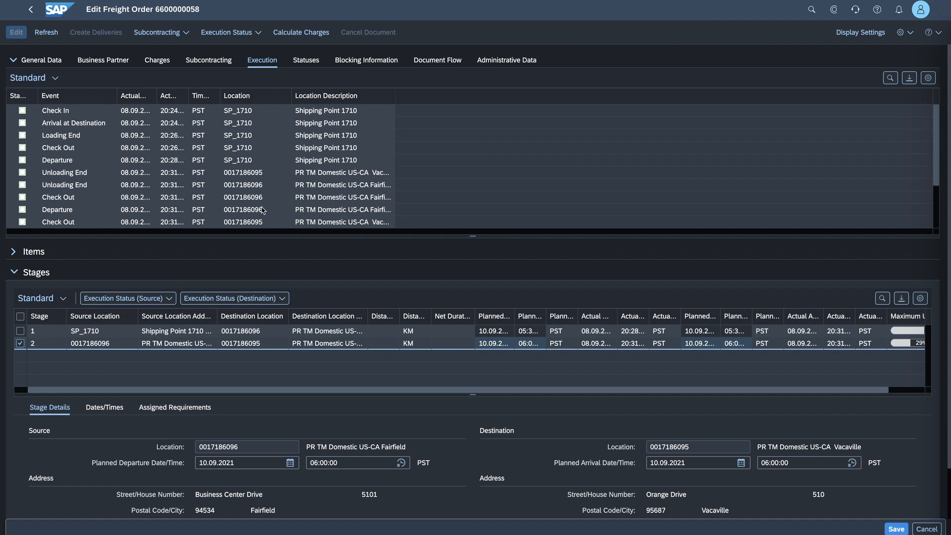
{"action": "key", "text": "ctrl+s"}
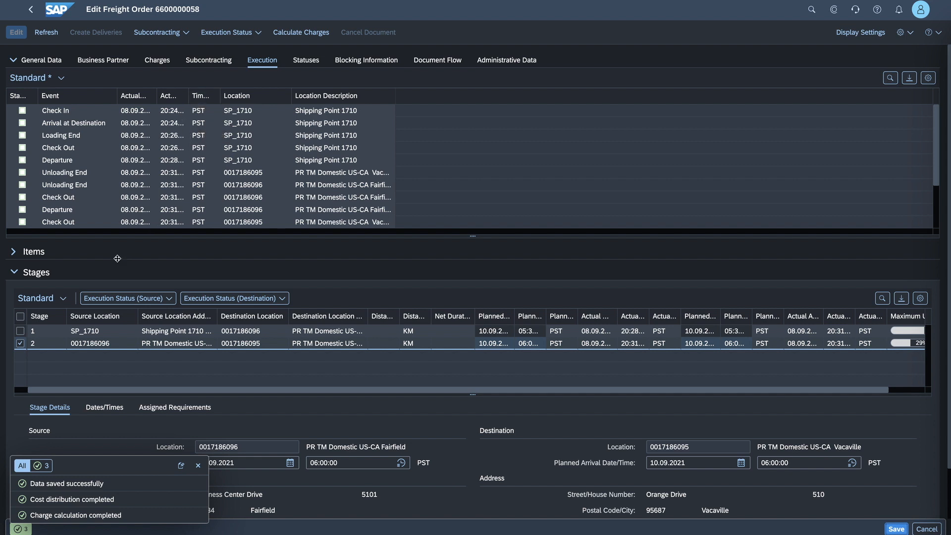
- Expand the Items section of the freight order
{"action": "left_click", "coordinate": [14, 254]}
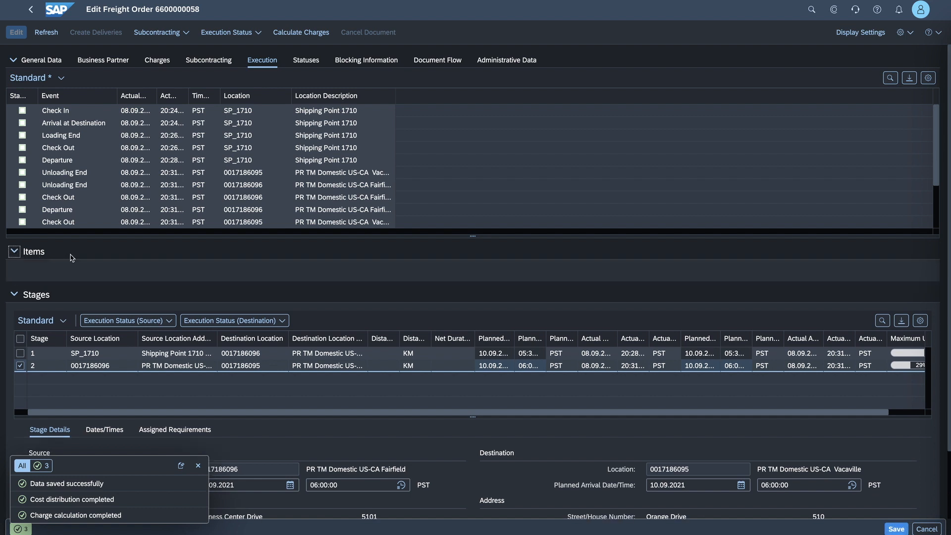